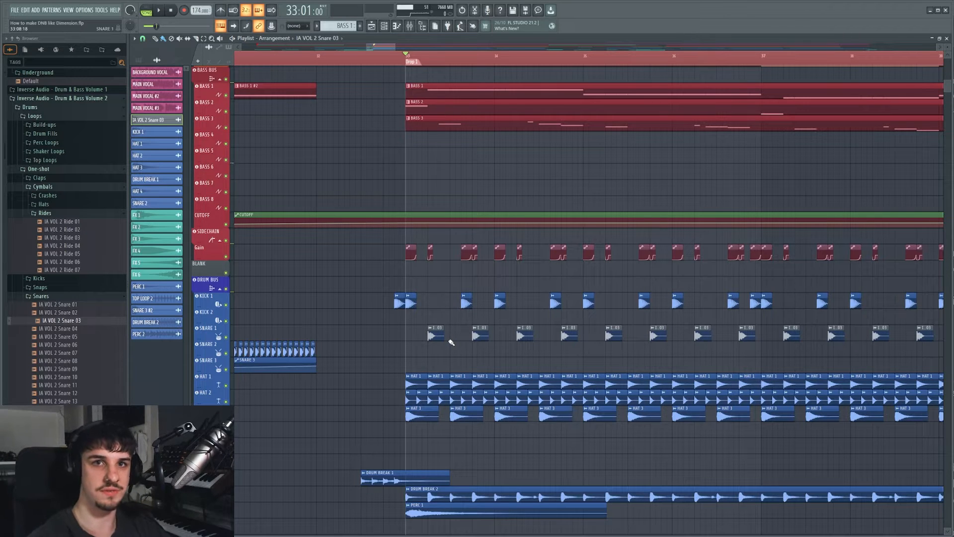
# Solo the KICK 1 and SNARE 1 tracks in turn and play each back from the drop.
pyautogui.scroll(-3, 453, 369)
pyautogui.scroll(4, 452, 280)
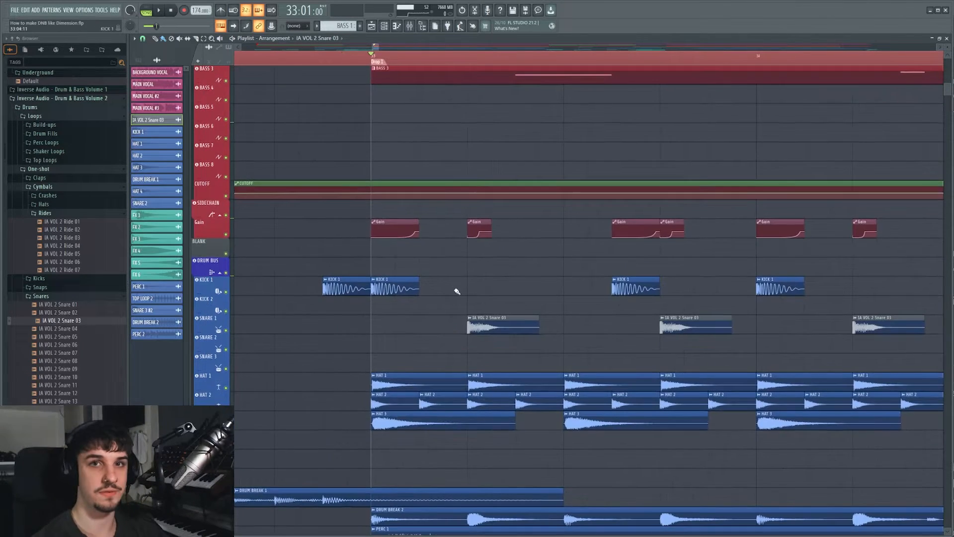
pyautogui.keyDown('ctrl'); pyautogui.click(226, 292); pyautogui.keyUp('ctrl')
pyautogui.press('space')
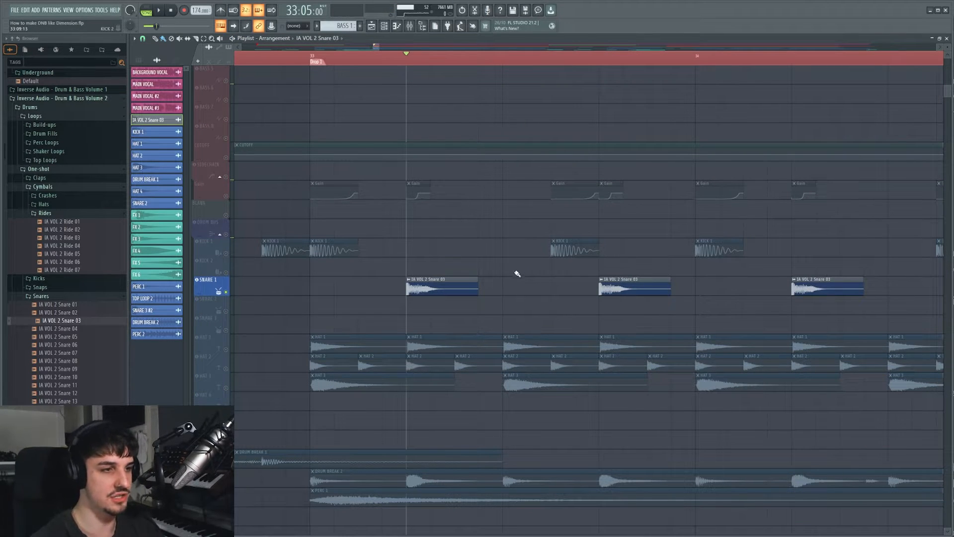
pyautogui.scroll(1, 517, 273)
pyautogui.press('space')
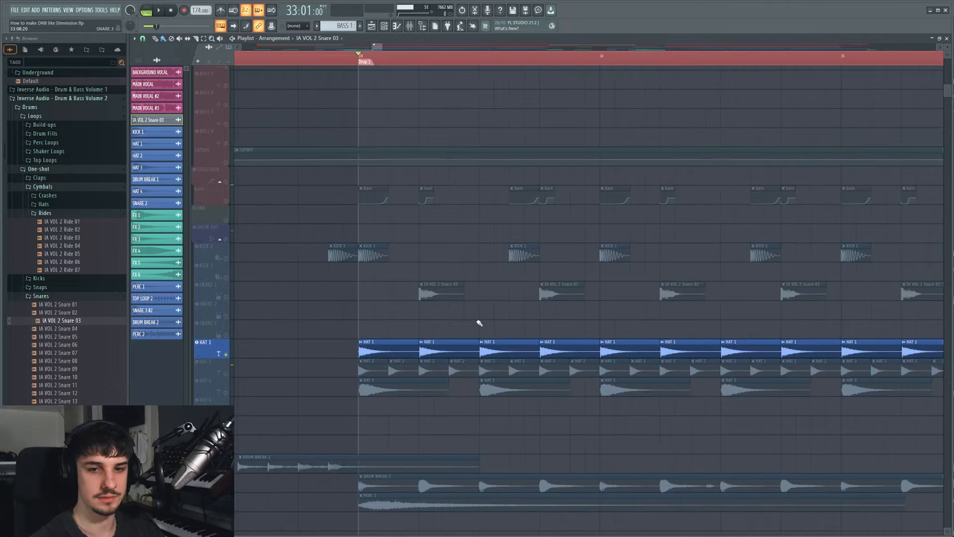
# Audition the HAT 1 and HAT 2 tracks, each soloed, from the start of the drop.
pyautogui.press('space')
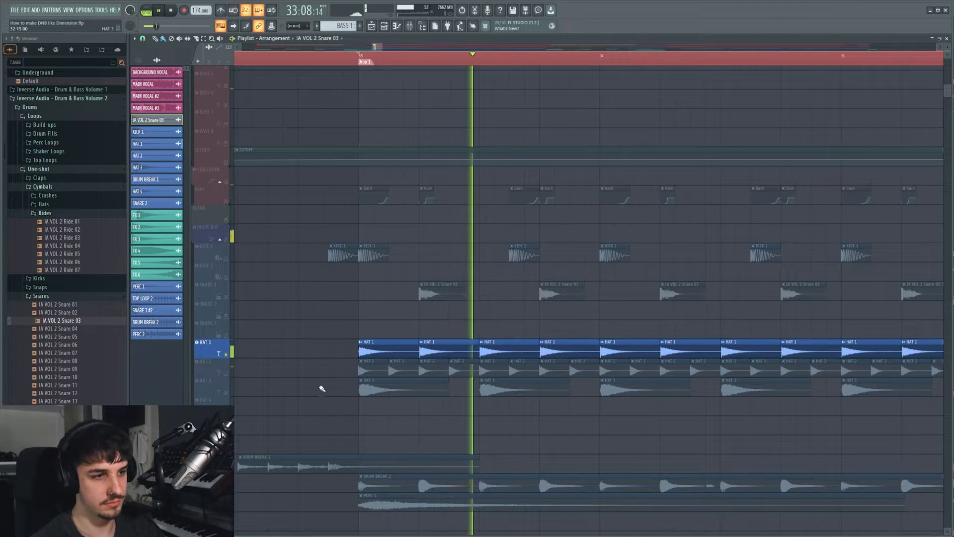
pyautogui.press('space')
pyautogui.keyDown('ctrl'); pyautogui.click(227, 375); pyautogui.keyUp('ctrl')
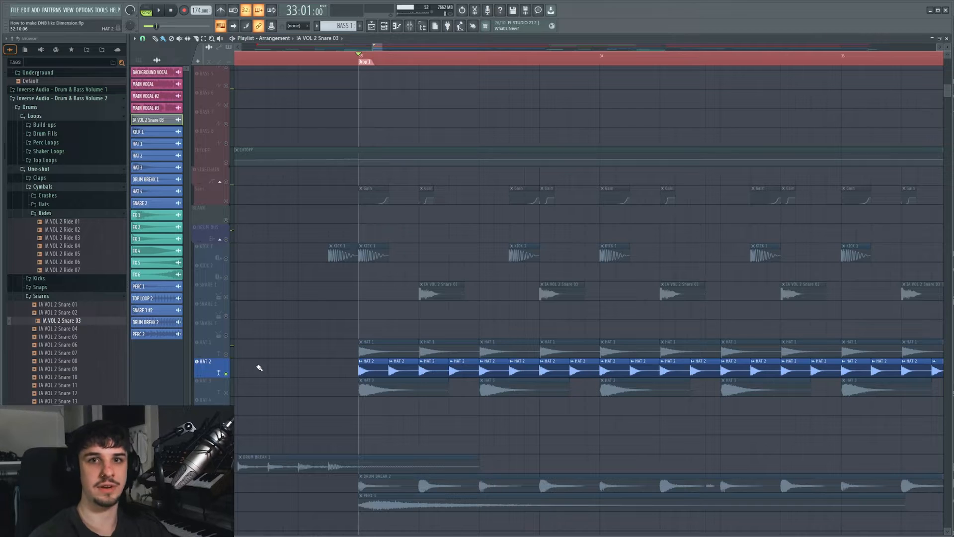
pyautogui.press('space')
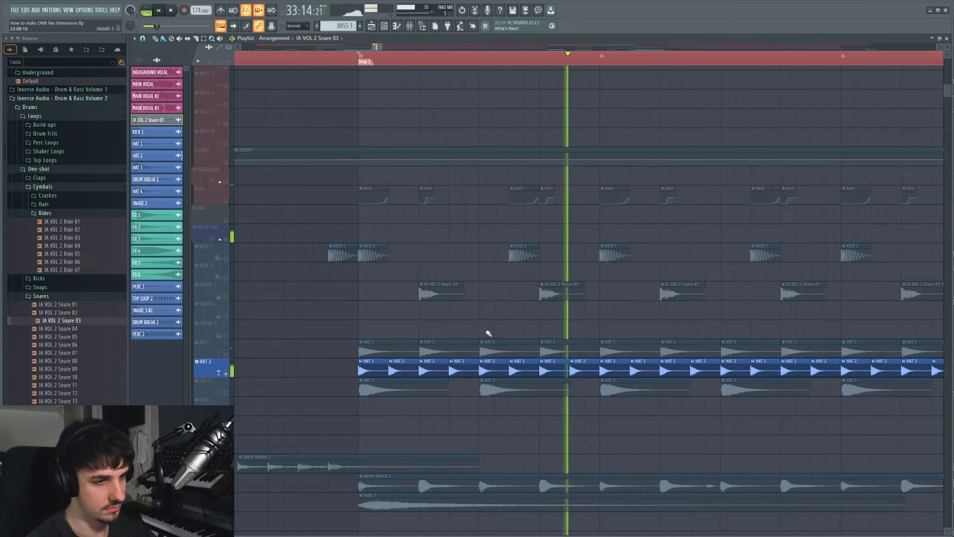
pyautogui.press('space')
# Solo the HAT 3 track and listen to it on its own, stopping playback at the end.
pyautogui.scroll(-2, 232, 338)
pyautogui.keyDown('ctrl'); pyautogui.click(226, 353); pyautogui.keyUp('ctrl')
pyautogui.moveTo(426, 372); pyautogui.dragTo(437, 367)
pyautogui.moveTo(511, 384); pyautogui.dragTo(477, 398)
pyautogui.press('space')
pyautogui.scroll(-3, 488, 396)
pyautogui.press('space')
# Solo the DRUM BREAK 2 track and play it back from the drop.
pyautogui.keyDown('ctrl'); pyautogui.click(226, 404); pyautogui.keyUp('ctrl')
pyautogui.scroll(-3, 428, 372)
pyautogui.press('space')
pyautogui.moveTo(453, 352); pyautogui.dragTo(514, 358)
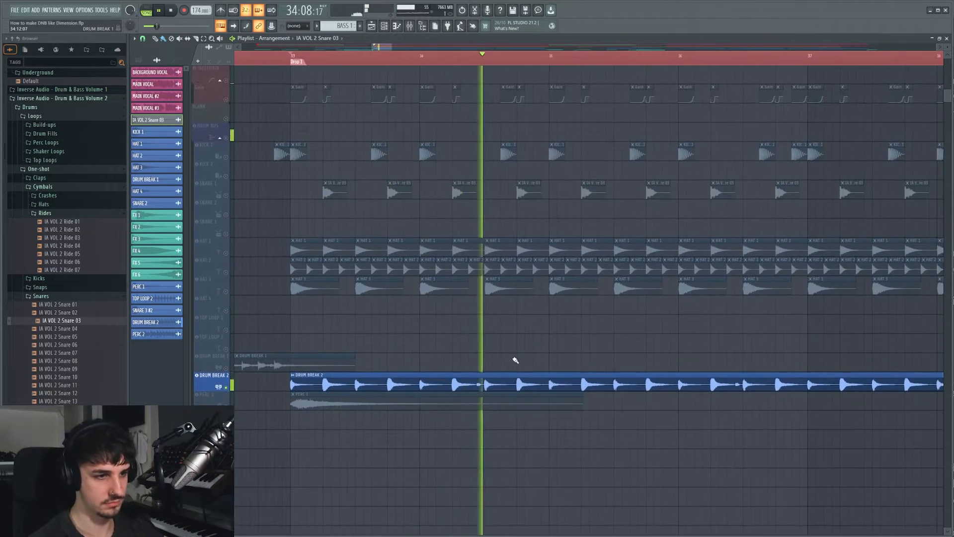
pyautogui.press('space')
# Play back PERC 1 in solo and DRUM BREAK 1 in solo, including the break's lead-in before the drop.
pyautogui.keyDown('ctrl'); pyautogui.click(226, 406); pyautogui.keyUp('ctrl')
pyautogui.scroll(-2, 421, 347)
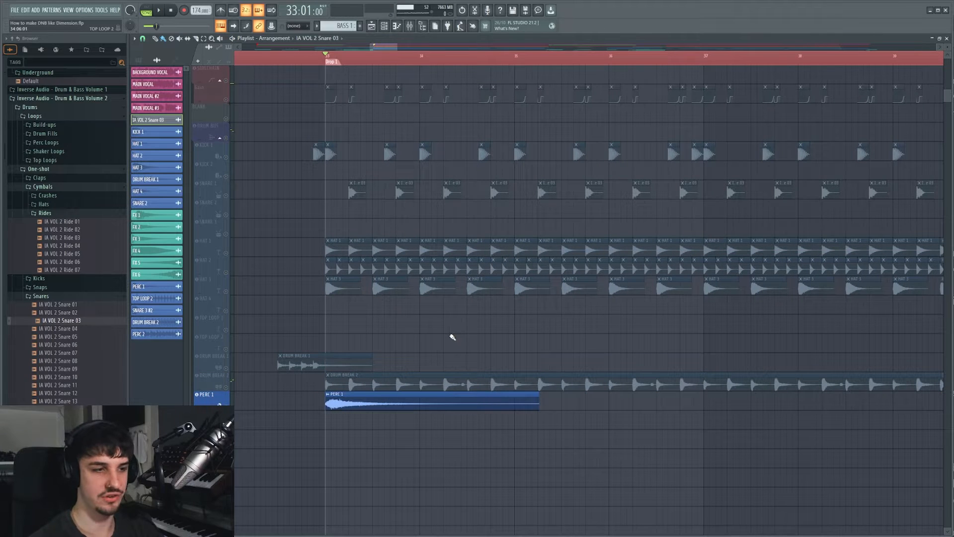
pyautogui.press('space')
pyautogui.moveTo(456, 342); pyautogui.dragTo(475, 403)
pyautogui.press('space')
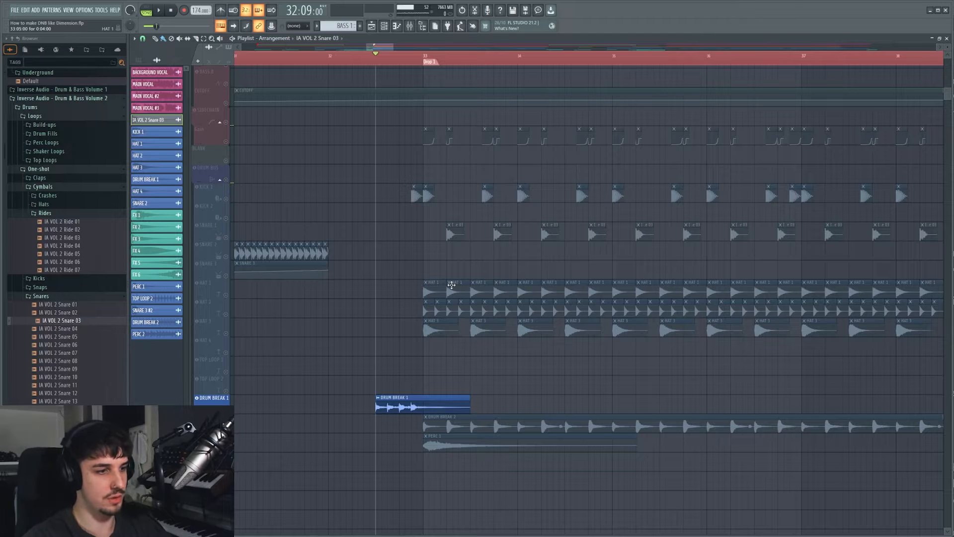
pyautogui.press('space')
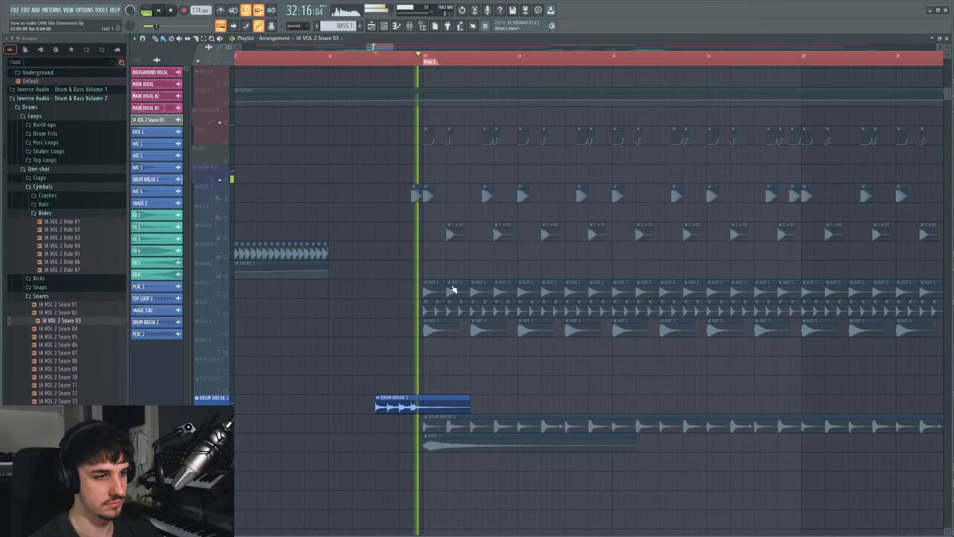
pyautogui.press('space')
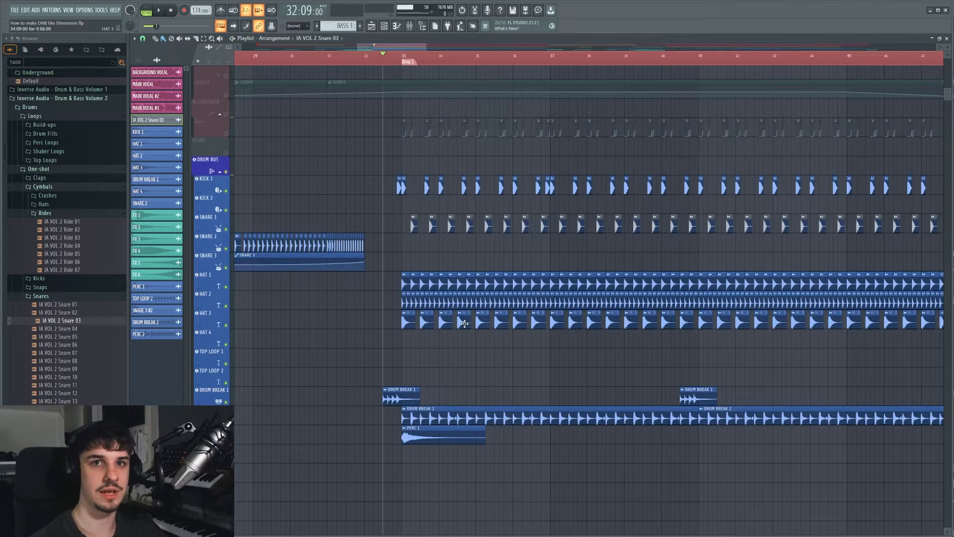
# Listen to the complete drum bus in solo from just before the drop, and stop playback.
pyautogui.press('space')
pyautogui.scroll(1, 472, 313)
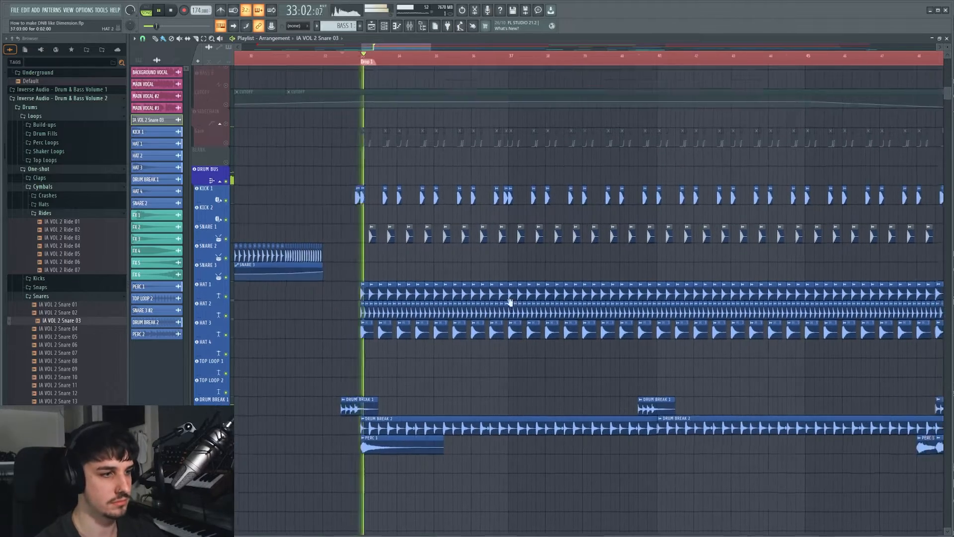
pyautogui.moveTo(424, 352); pyautogui.dragTo(531, 379)
pyautogui.scroll(1, 435, 342)
pyautogui.scroll(-2, 490, 372)
pyautogui.press('space')
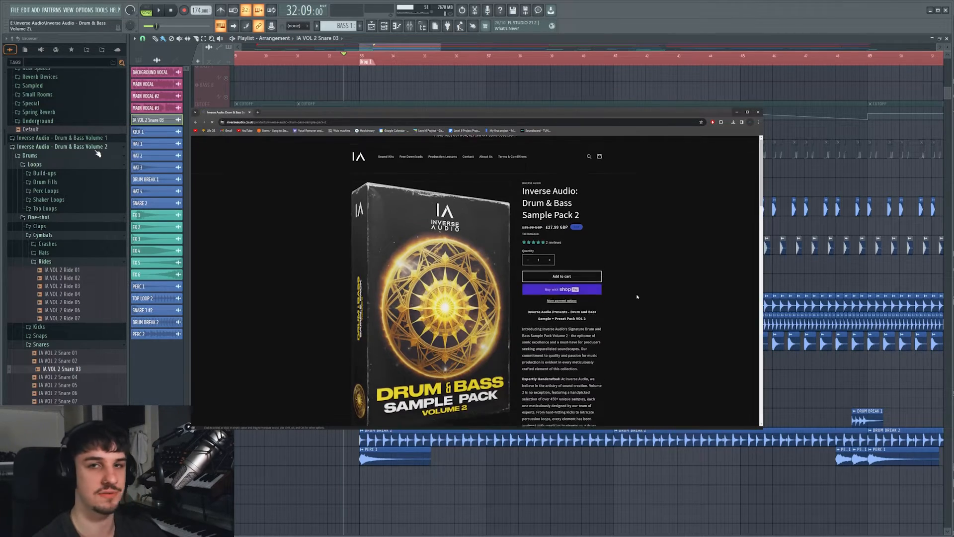
# Look through the one-shot samples of the Inverse Audio Drum & Bass Volume 2 pack.
pyautogui.scroll(-3, 83, 159)
pyautogui.scroll(-4, 70, 223)
pyautogui.scroll(4, 64, 227)
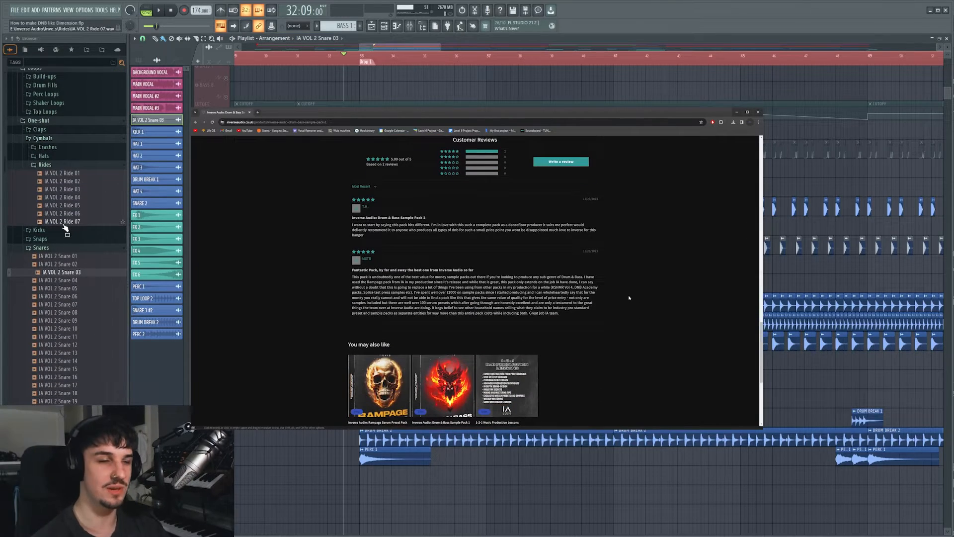
pyautogui.scroll(-3, 54, 278)
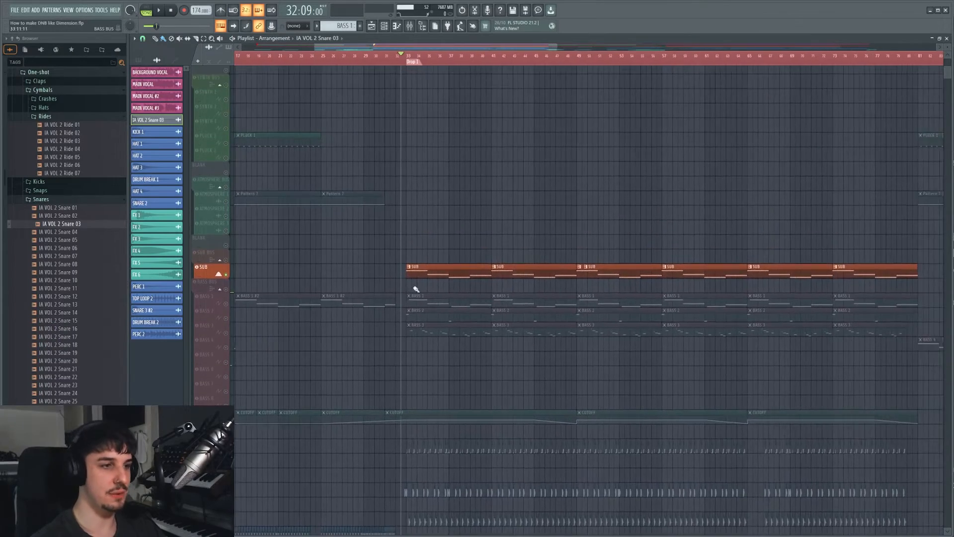
# Play the soloed SUB track from the start of the drop and stop playback.
pyautogui.scroll(2, 449, 291)
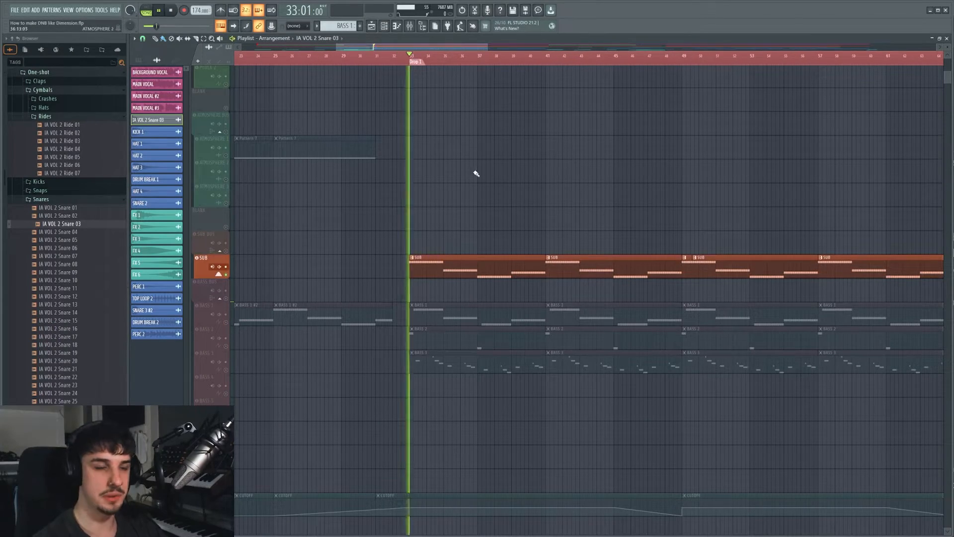
pyautogui.press('space')
pyautogui.scroll(3, 462, 204)
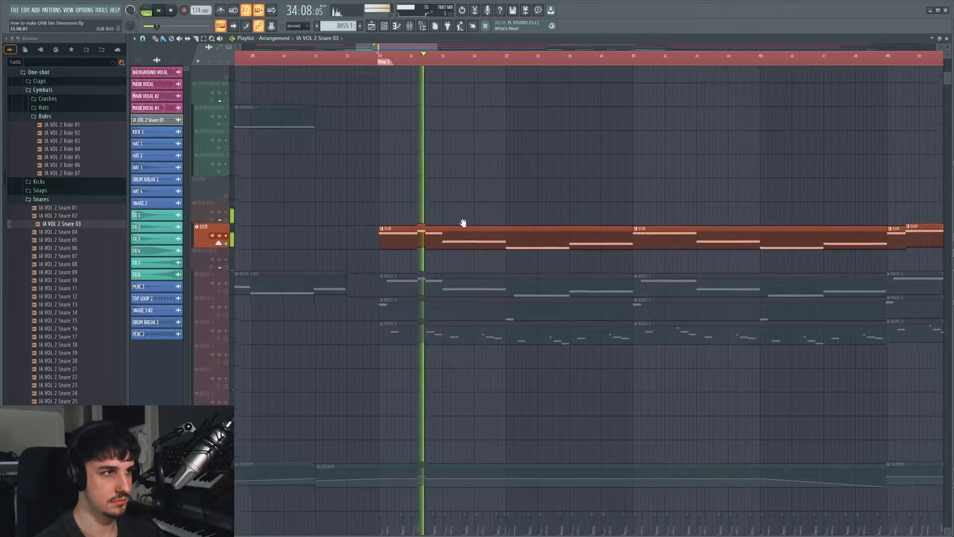
pyautogui.moveTo(455, 213); pyautogui.dragTo(472, 237)
pyautogui.moveTo(505, 179); pyautogui.dragTo(475, 190)
pyautogui.press('space')
# Solo the BASS 1 track and play it back from the drop.
pyautogui.rightClick(227, 307)
pyautogui.moveTo(436, 228); pyautogui.dragTo(532, 207)
pyautogui.press('space')
pyautogui.scroll(3, 564, 188)
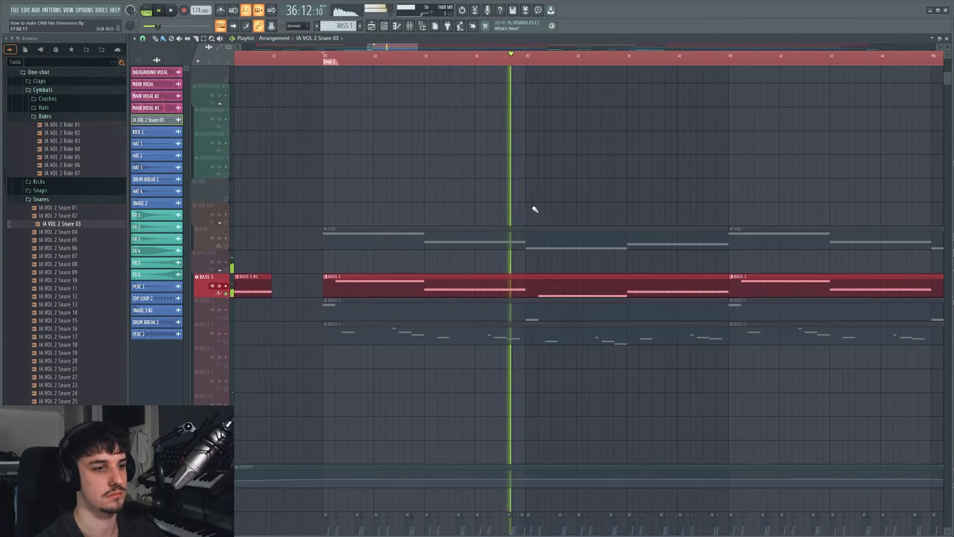
# Stop playback, open the BASS 1 channel's Serum instance and inspect its ENV 1 and ENV 2 envelopes.
pyautogui.click(385, 26)
pyautogui.press('space')
pyautogui.click(528, 398)
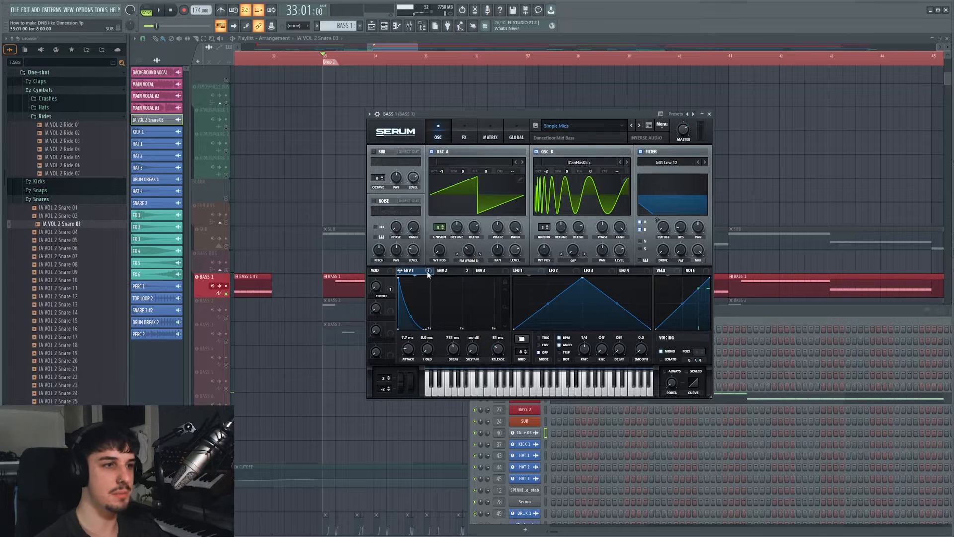
pyautogui.click(442, 272)
pyautogui.click(413, 271)
pyautogui.click(447, 272)
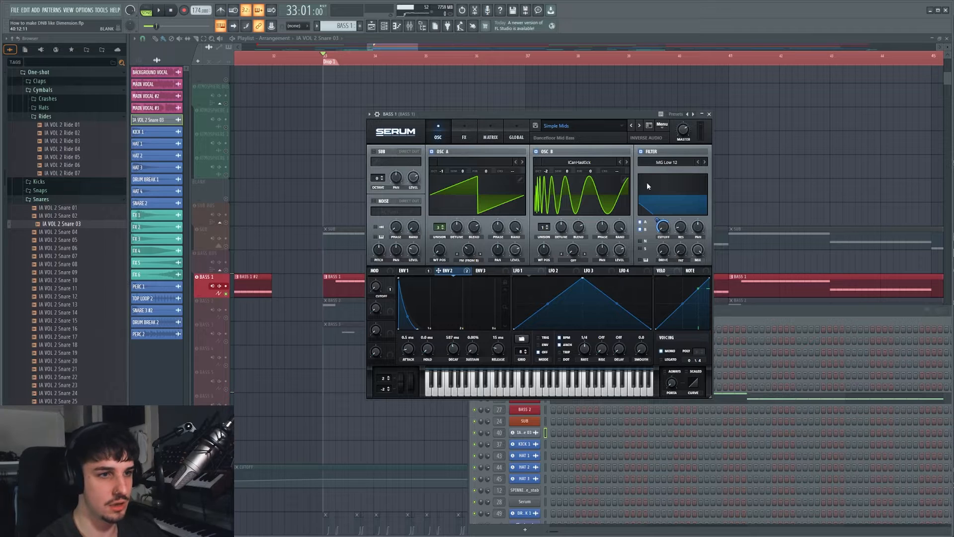
pyautogui.moveTo(608, 116); pyautogui.dragTo(629, 112)
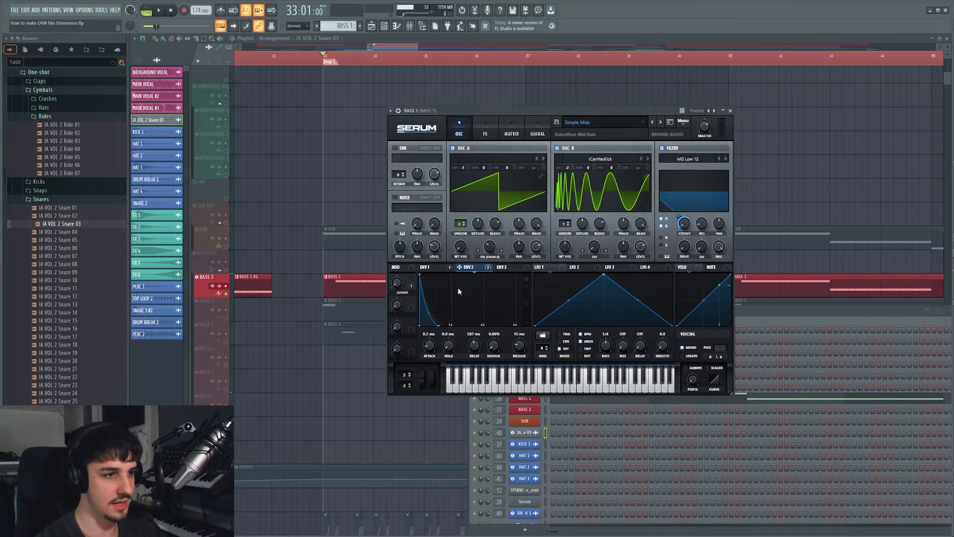
# Audition BASS 1 while sweeping Serum's CUTOFF macro to hear how it changes the filter.
pyautogui.press('space')
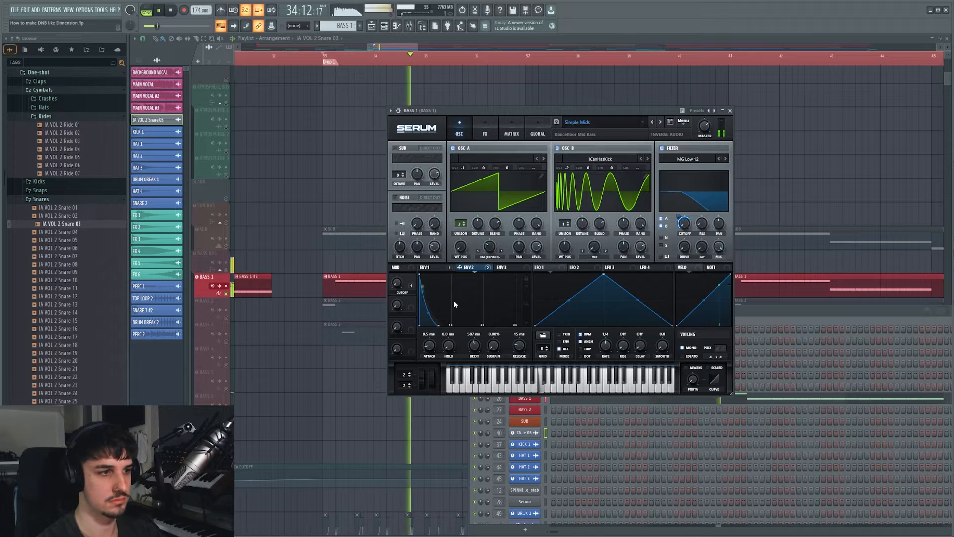
pyautogui.press('space')
pyautogui.moveTo(398, 283); pyautogui.dragTo(407, 254)
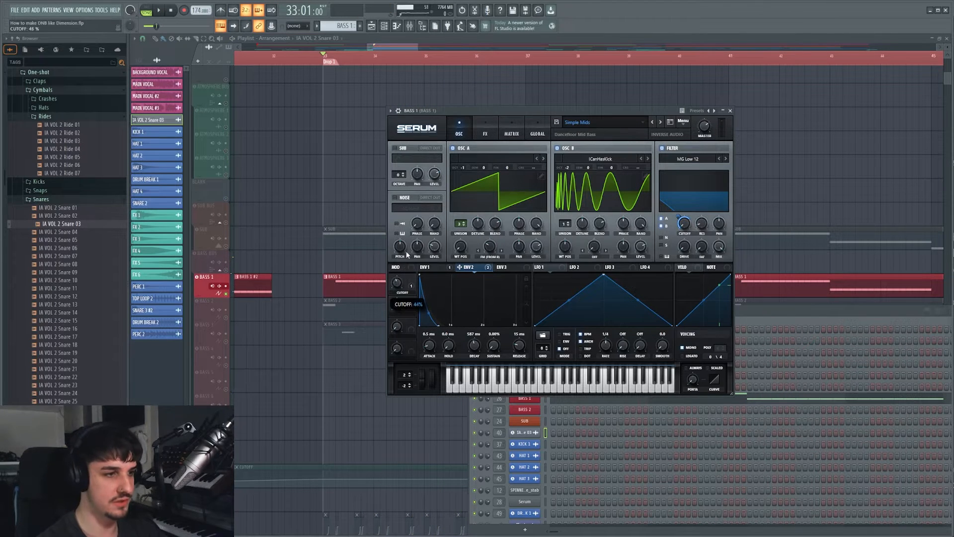
pyautogui.press('space')
pyautogui.moveTo(405, 305); pyautogui.dragTo(408, 220)
pyautogui.press('space')
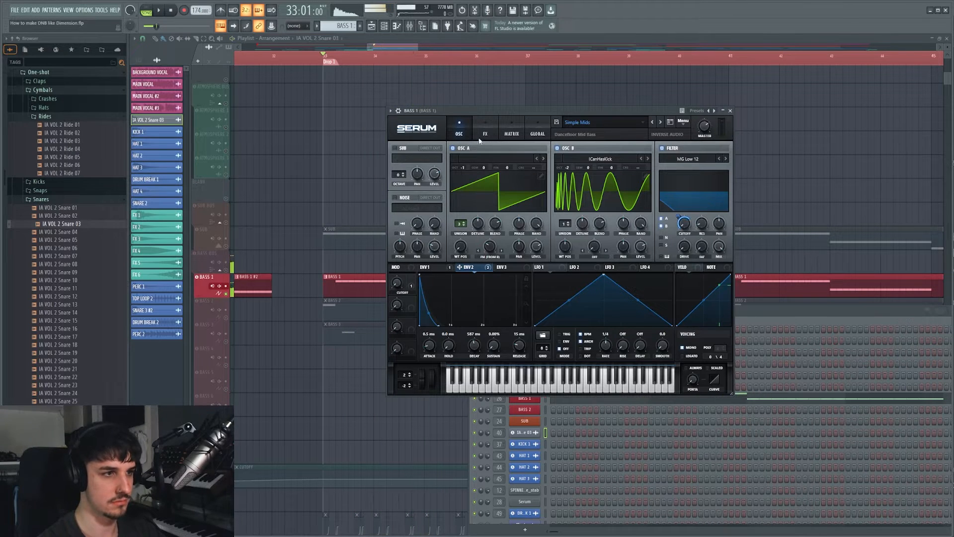
# Review the Hyper/Dimension and Distortion effects on BASS 1, return to the oscillators and play the sound.
pyautogui.click(485, 131)
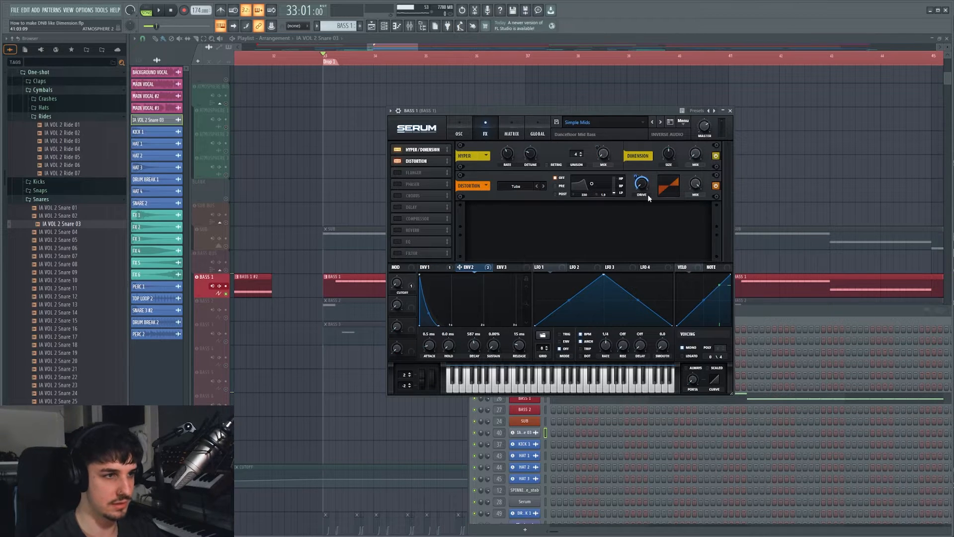
pyautogui.click(468, 132)
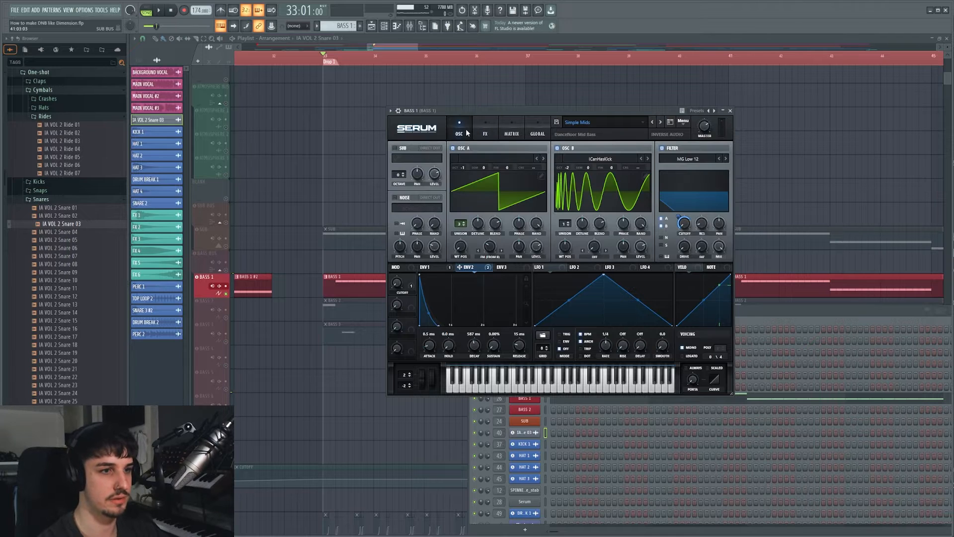
pyautogui.press('space')
pyautogui.press('space')
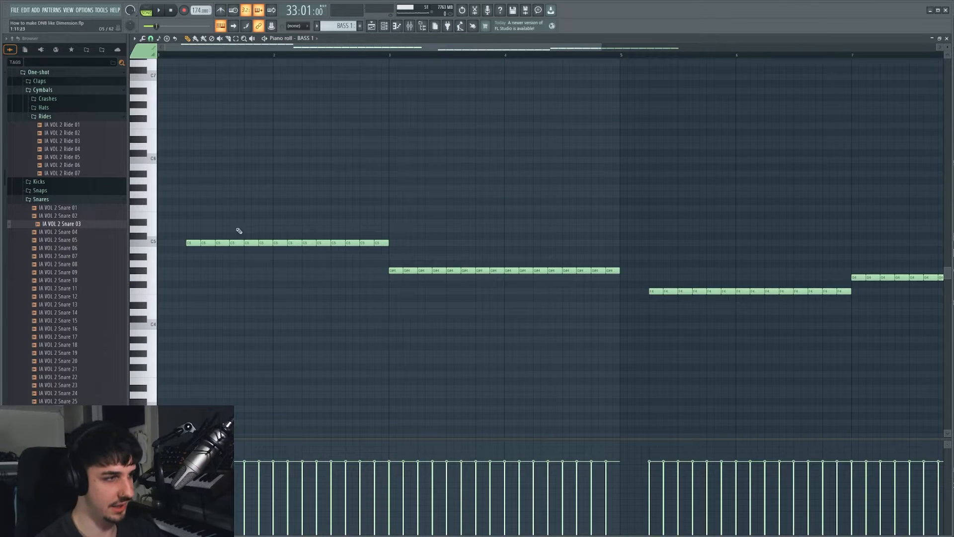
# Examine the BASS 1 note pattern in the piano roll during playback, and return to the playlist.
pyautogui.moveTo(192, 237); pyautogui.dragTo(374, 260)
pyautogui.scroll(3, 297, 297)
pyautogui.scroll(-2, 318, 323)
pyautogui.keyDown('ctrl'); pyautogui.click(316, 333); pyautogui.keyUp('ctrl')
pyautogui.press('space')
pyautogui.moveTo(319, 356); pyautogui.dragTo(441, 345)
pyautogui.scroll(-2, 396, 357)
pyautogui.scroll(-2, 442, 346)
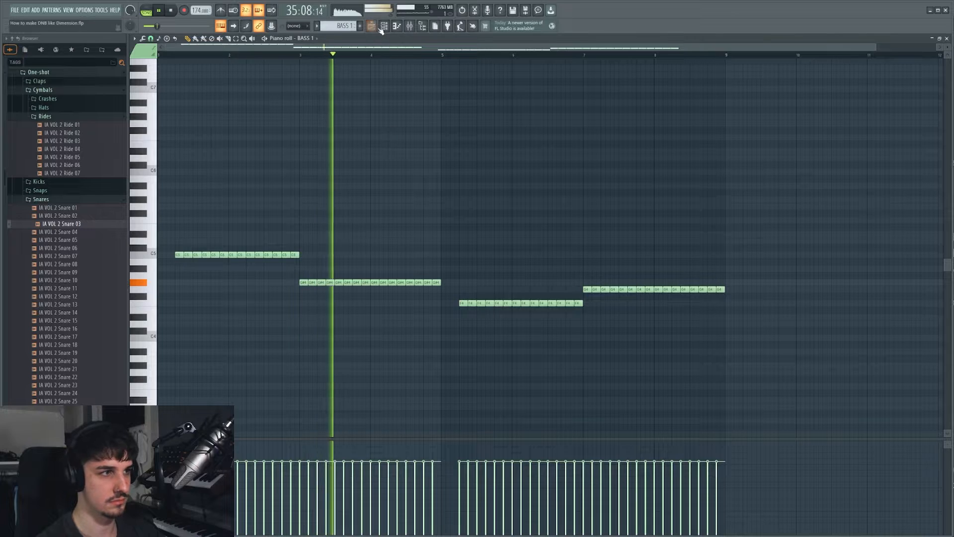
pyautogui.press('F5')
pyautogui.press('space')
# Listen to the soloed BASS 2 track from the start of the drop.
pyautogui.scroll(-1, 441, 351)
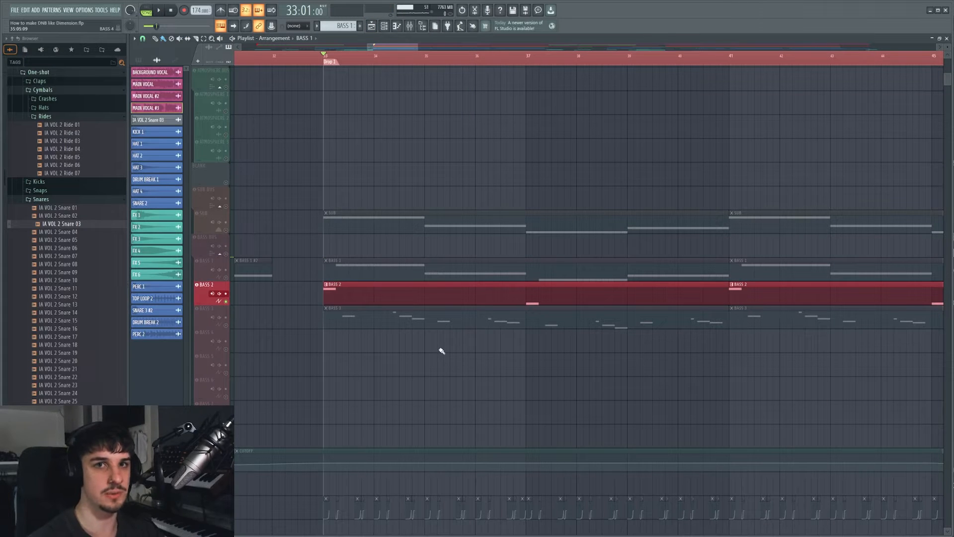
pyautogui.moveTo(448, 345); pyautogui.dragTo(390, 377)
pyautogui.press('space')
pyautogui.press('space')
# Play BASS 1 and BASS 2 together in solo, and stop playback.
pyautogui.click(484, 62)
pyautogui.press('space')
pyautogui.press('space')
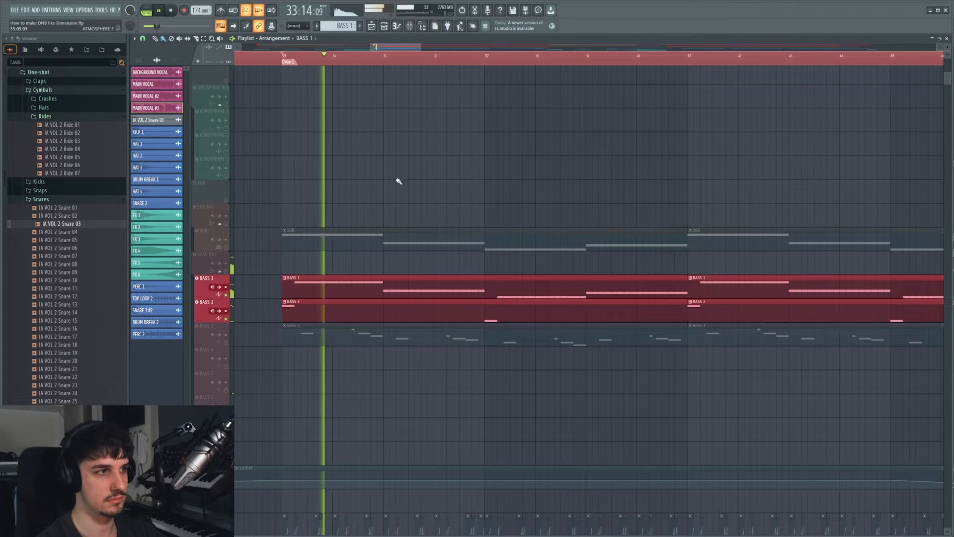
pyautogui.press('space')
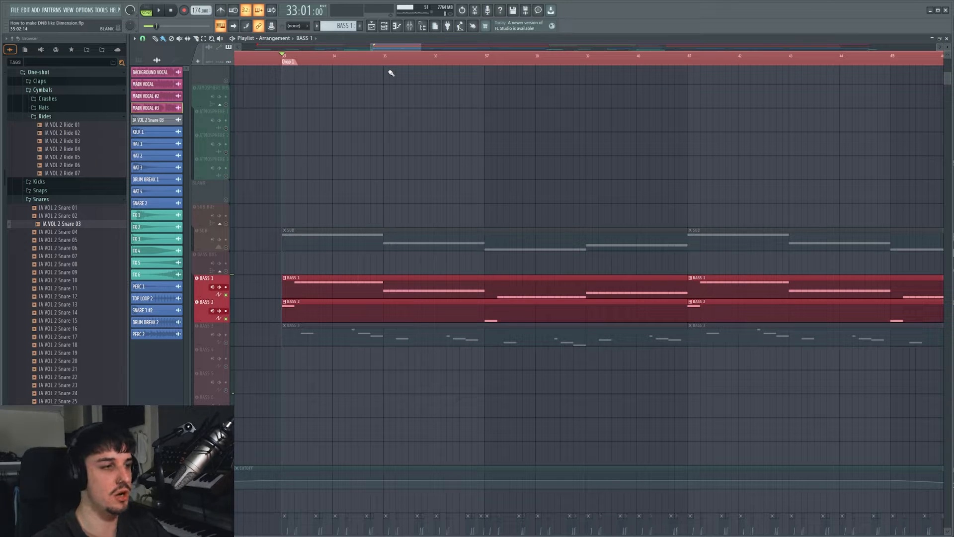
# Open the BASS 2 channel's Serum instance and review its effects chain from Hyper/Dimension to EQ.
pyautogui.moveTo(263, 277); pyautogui.dragTo(355, 298)
pyautogui.keyDown('ctrl'); pyautogui.click(392, 195); pyautogui.keyUp('ctrl')
pyautogui.press('F6')
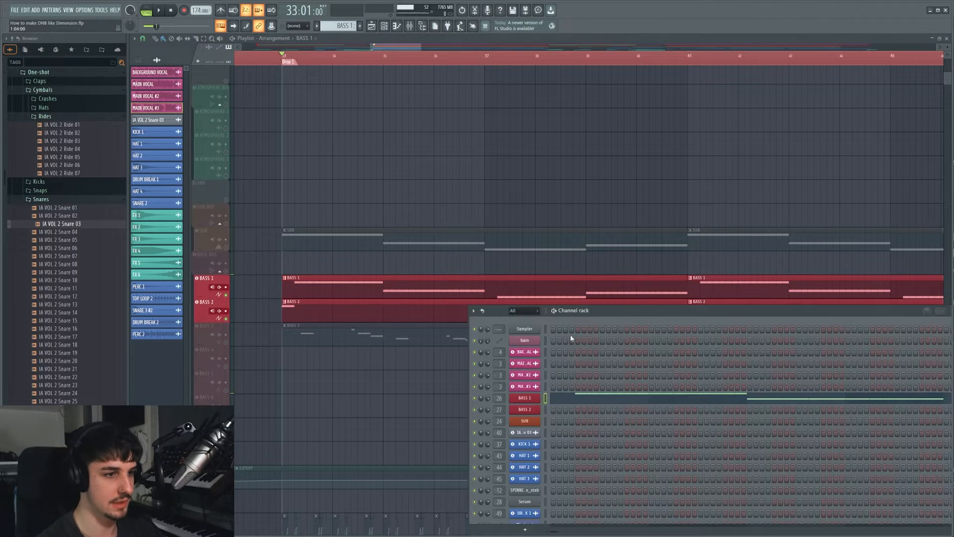
pyautogui.moveTo(595, 314); pyautogui.dragTo(565, 300)
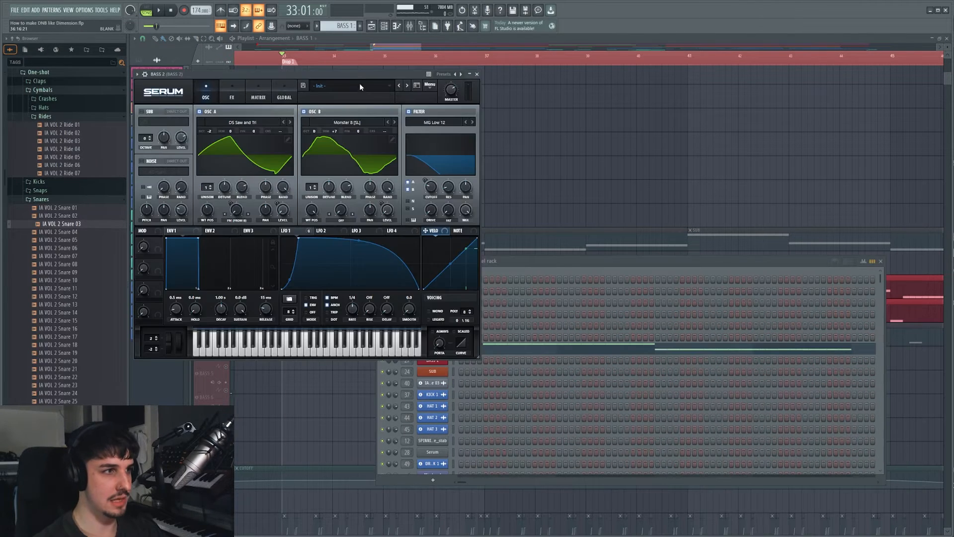
pyautogui.moveTo(361, 75); pyautogui.dragTo(680, 140)
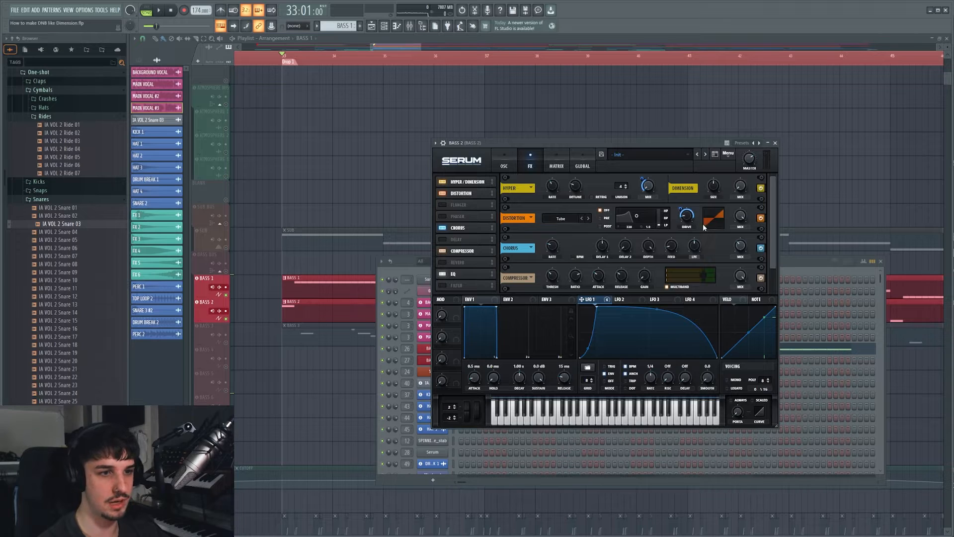
pyautogui.scroll(-1, 773, 224)
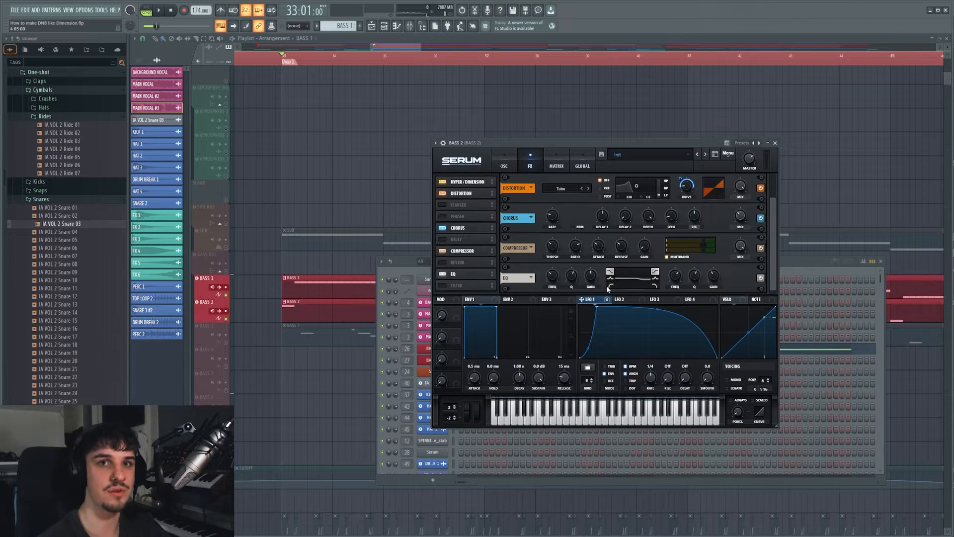
# Show the oscillator page of BASS 2's Serum instance.
pyautogui.click(504, 163)
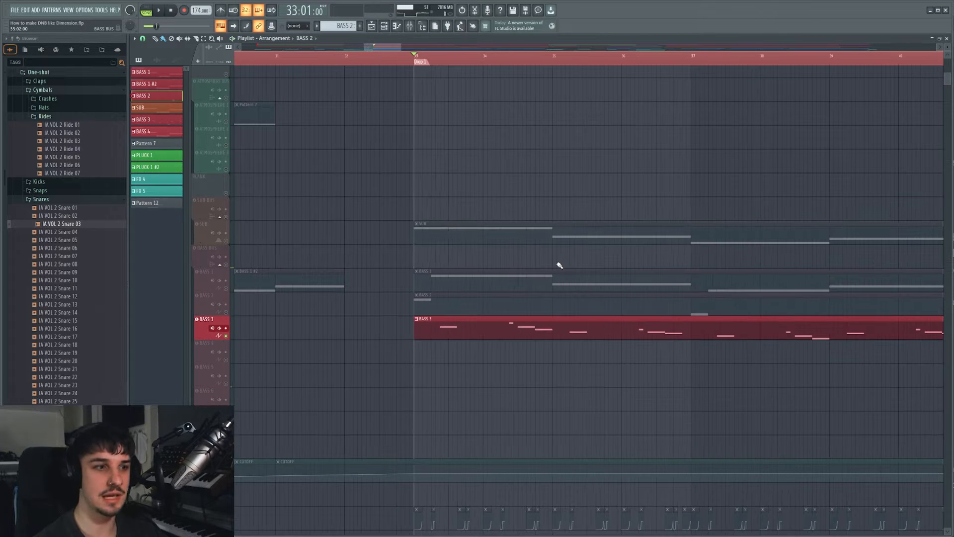
# Examine the BASS 3 note pattern in the piano roll during playback, stop playback, and return to the playlist.
pyautogui.moveTo(544, 284); pyautogui.dragTo(532, 273)
pyautogui.moveTo(485, 330); pyautogui.dragTo(454, 334)
pyautogui.doubleClick(470, 318)
pyautogui.moveTo(357, 293); pyautogui.dragTo(361, 293)
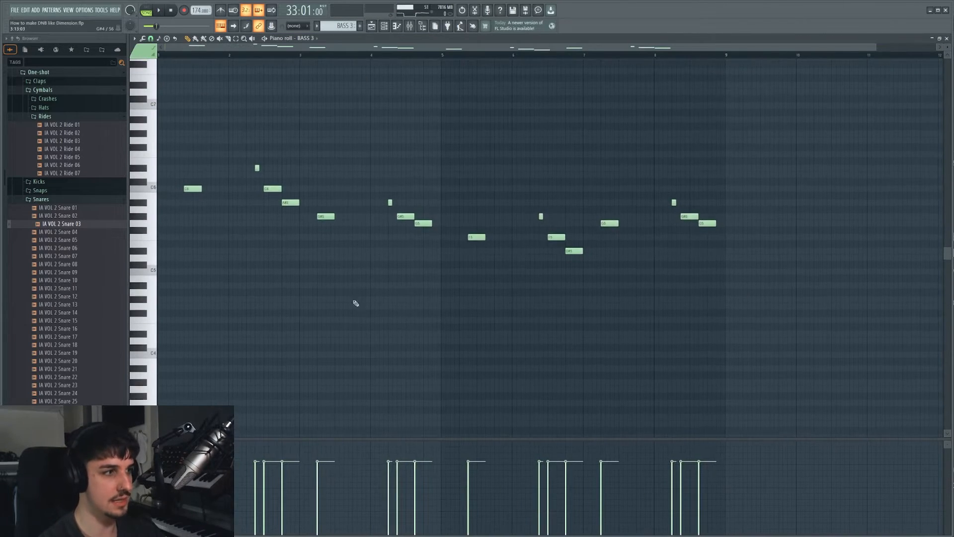
pyautogui.press('space')
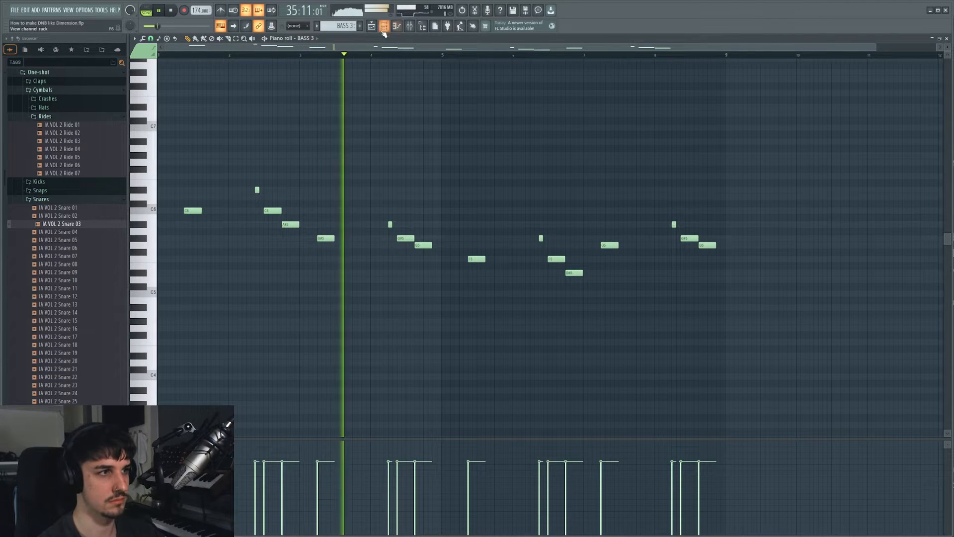
pyautogui.press('F5')
pyautogui.press('space')
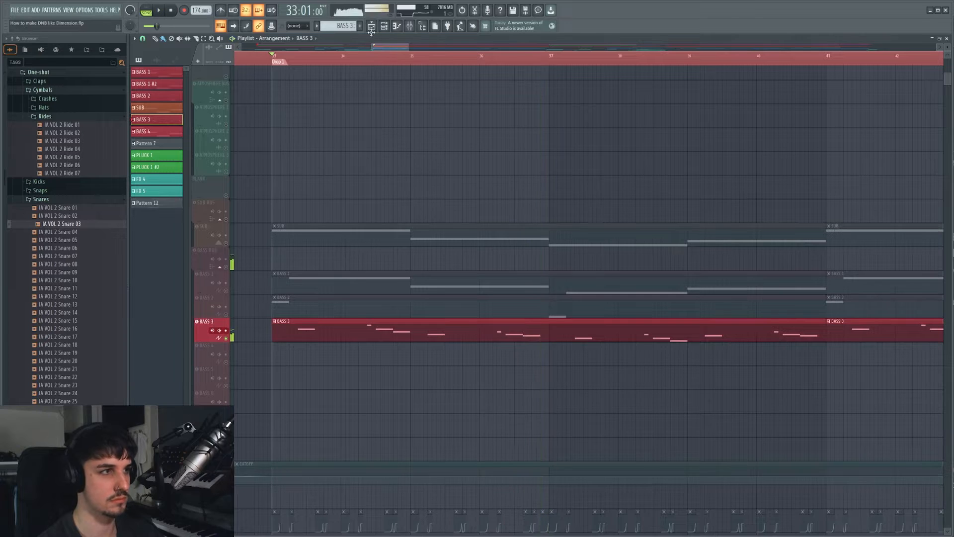
# Review the oscillators and effects of the BASS 3 channel's Serum instance, audition it, and close it.
pyautogui.press('F6')
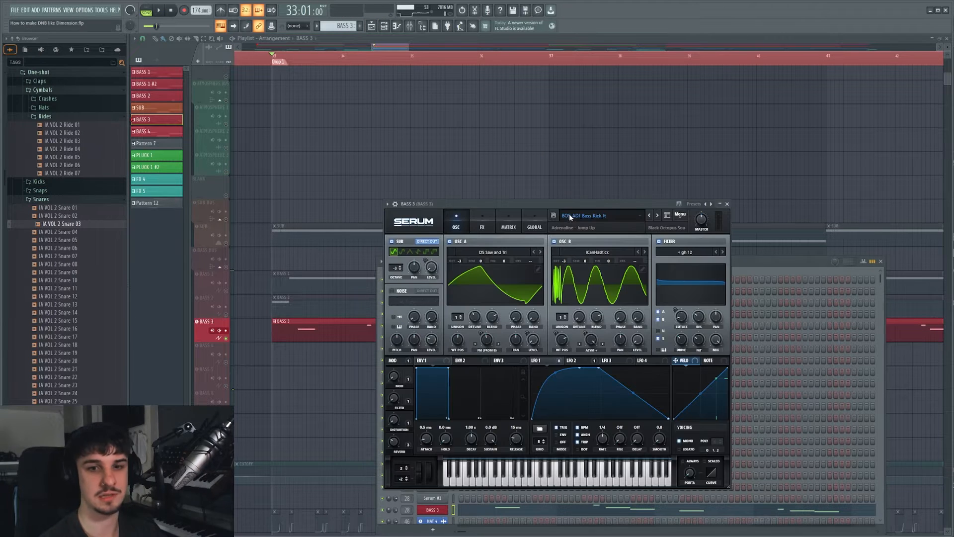
pyautogui.moveTo(555, 202); pyautogui.dragTo(540, 189)
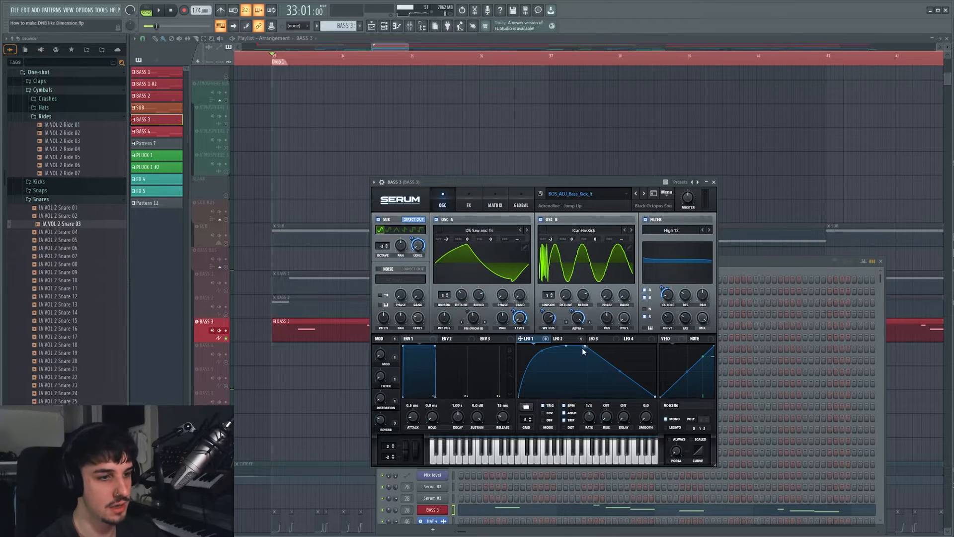
pyautogui.click(466, 206)
pyautogui.moveTo(714, 247)
pyautogui.mouseDown()
pyautogui.moveTo(714, 313)
pyautogui.moveTo(714, 251)
pyautogui.mouseUp()
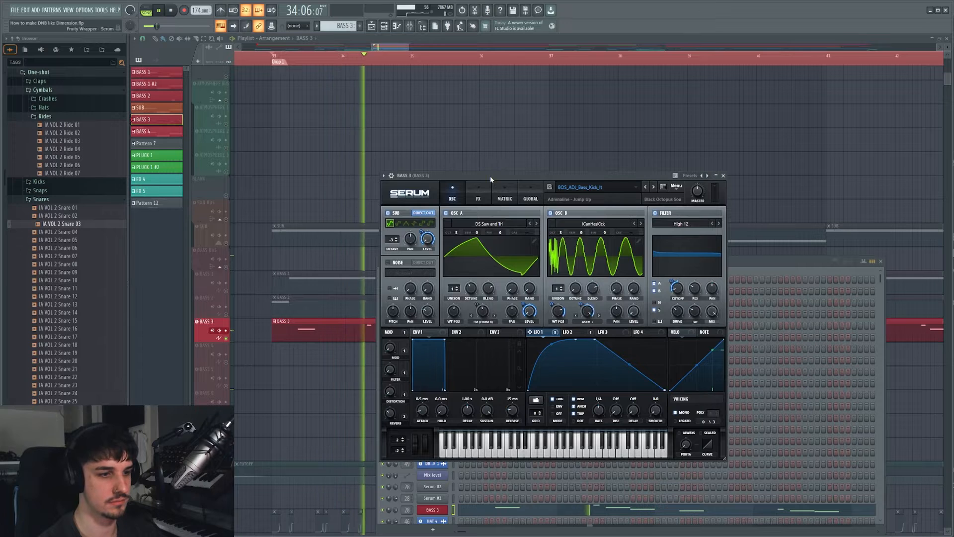
pyautogui.press('space')
pyautogui.click(723, 176)
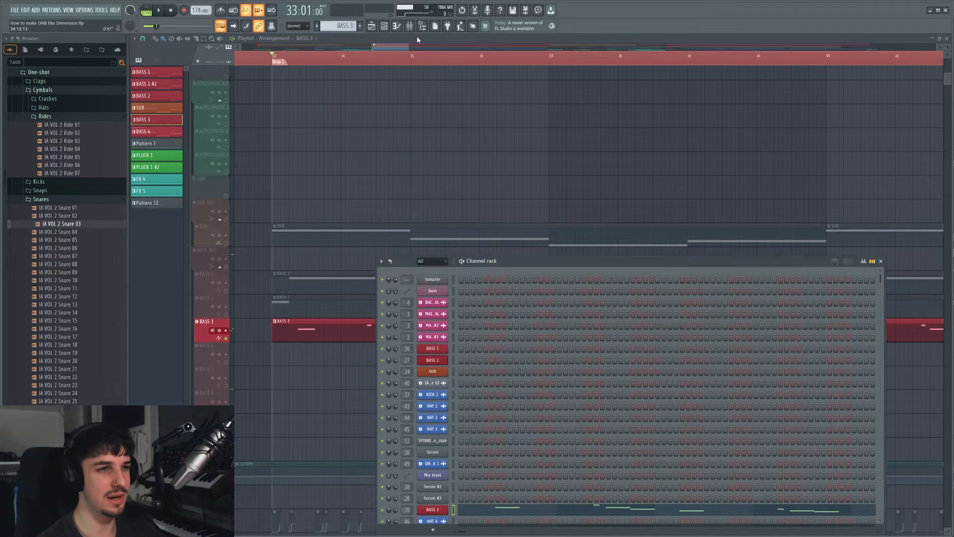
# Enable the BASS 1 track alongside the soloed BASS 3 track at the start of the drop.
pyautogui.click(226, 291)
pyautogui.scroll(2, 289, 283)
pyautogui.moveTo(291, 284); pyautogui.dragTo(345, 280)
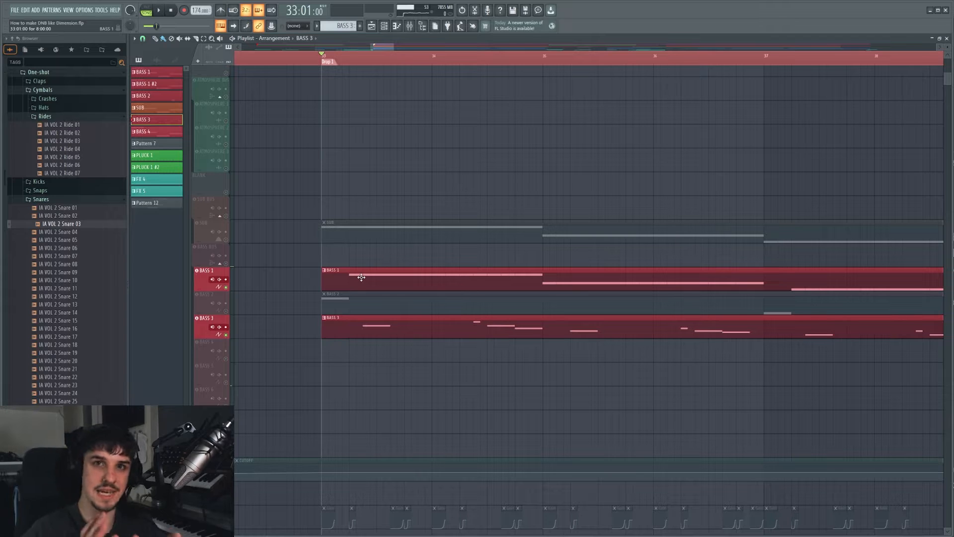
# Inspect the Wider effect on the BASS 3 mixer track and compare BASS 1 and BASS 3 with it enabled and bypassed.
pyautogui.press('F9')
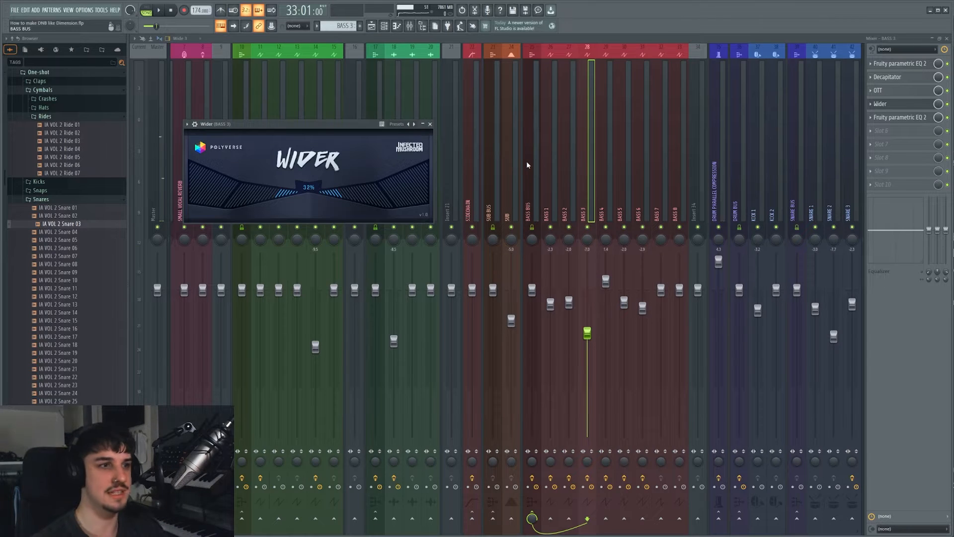
pyautogui.click(885, 108)
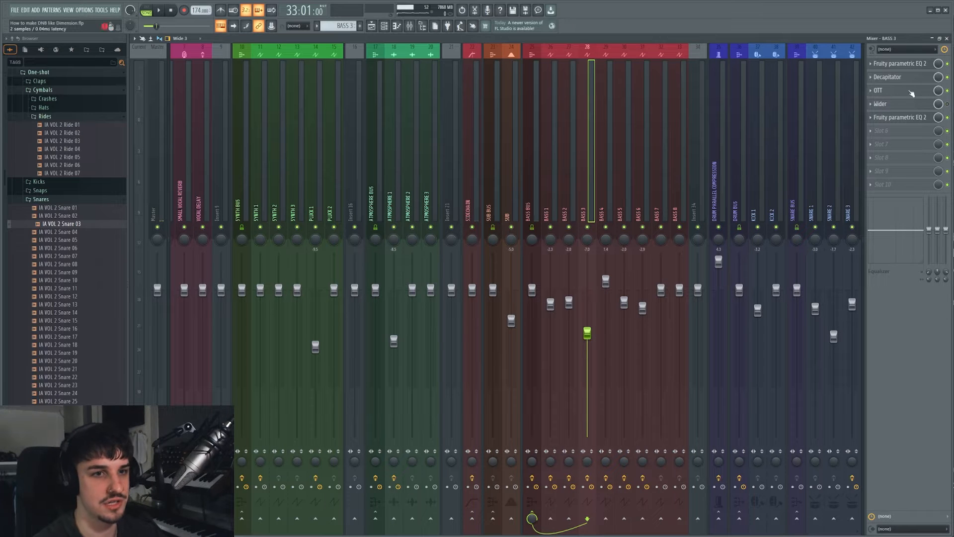
pyautogui.click(904, 104)
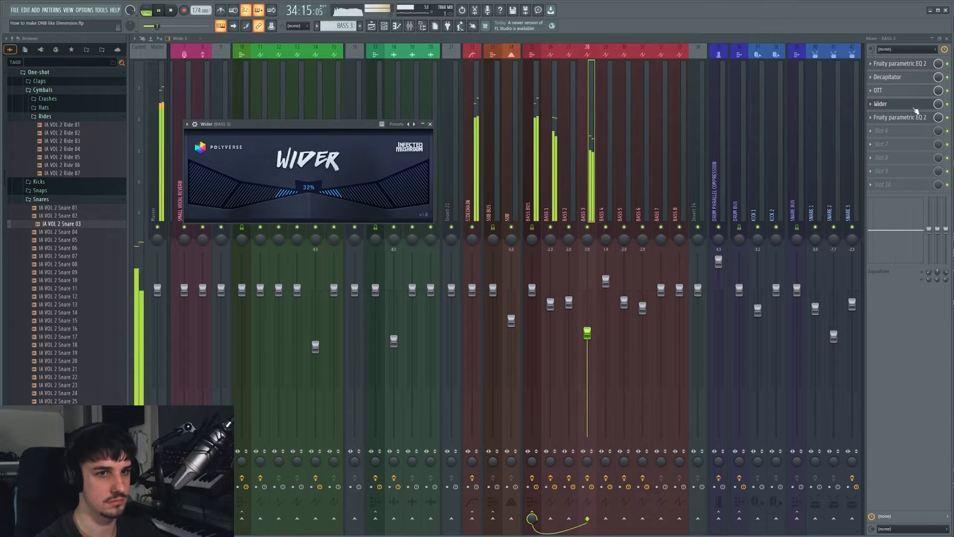
pyautogui.press('space')
pyautogui.press('Escape')
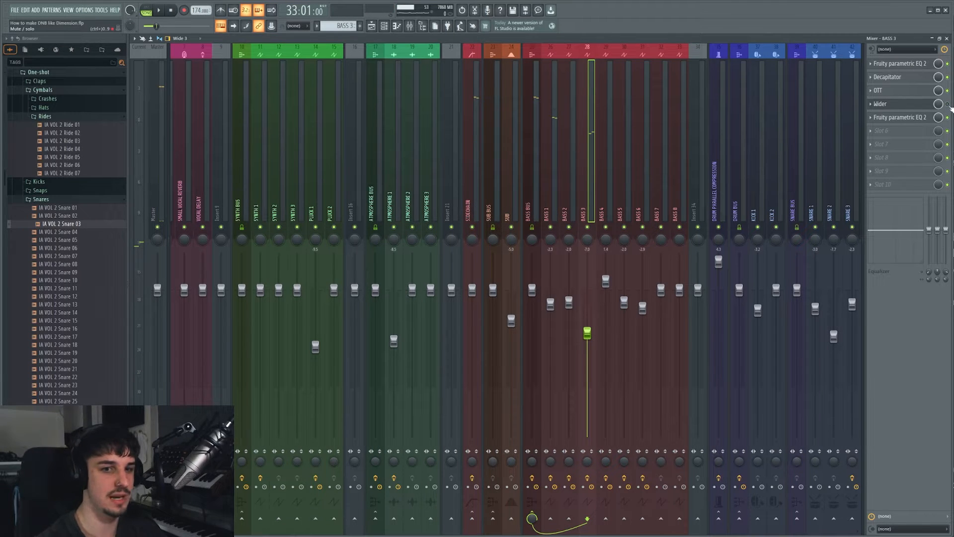
pyautogui.press('space')
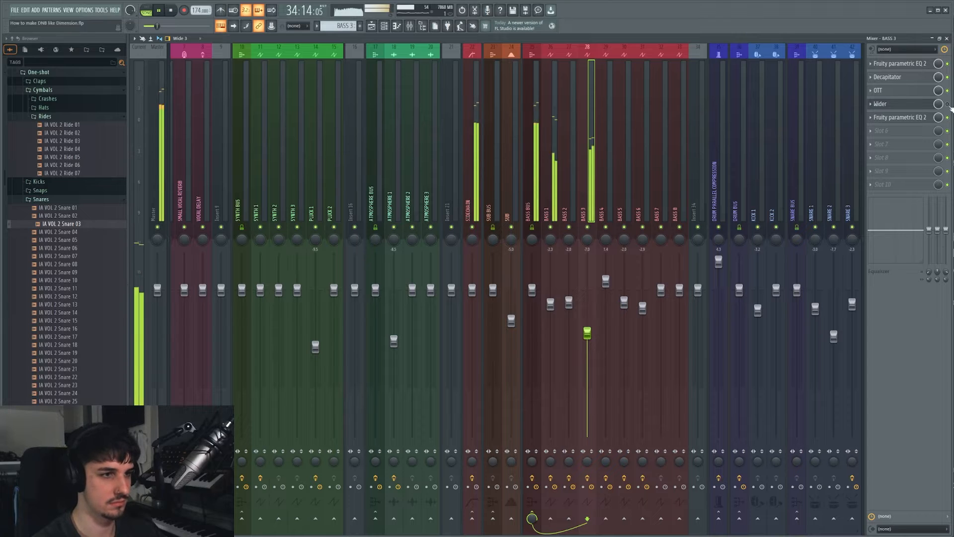
pyautogui.press('space')
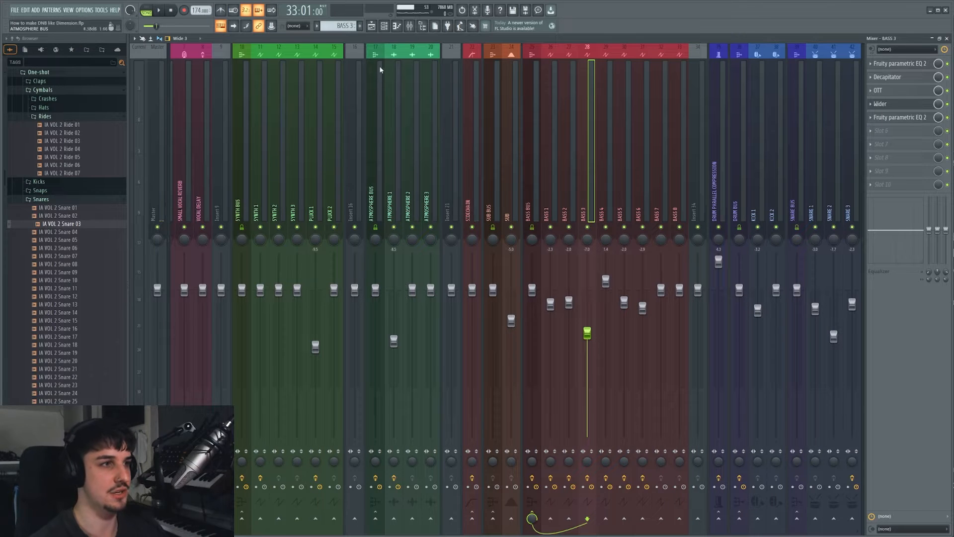
# Return to the playlist and re-enable the sub, bass, sidechain and drum tracks.
pyautogui.click(372, 26)
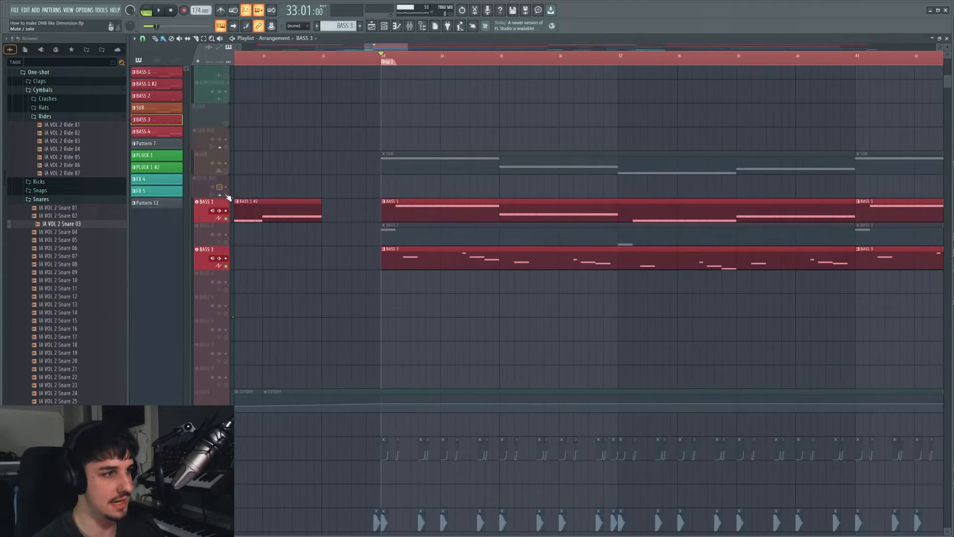
pyautogui.rightClick(226, 195)
pyautogui.scroll(-4, 424, 313)
pyautogui.scroll(3, 398, 285)
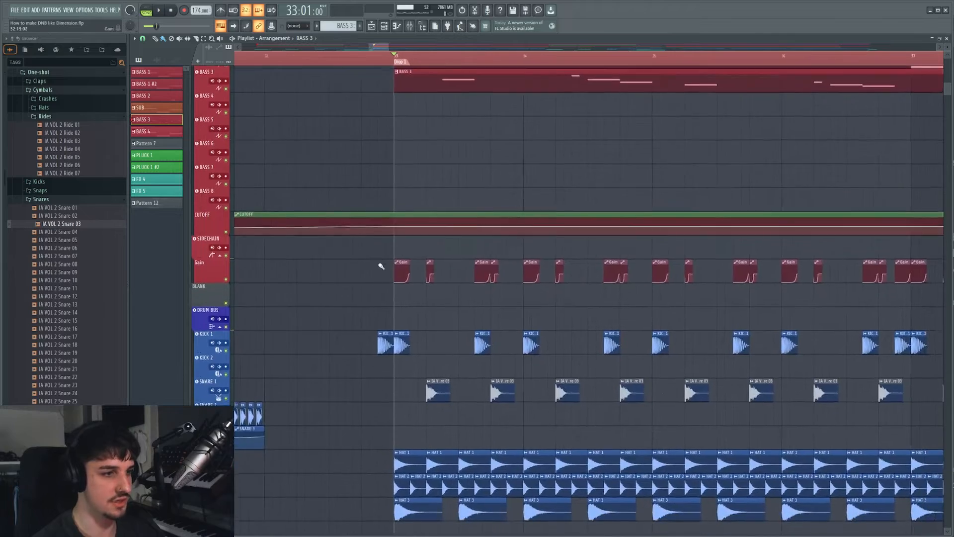
pyautogui.scroll(2, 625, 299)
pyautogui.moveTo(562, 281); pyautogui.dragTo(476, 420)
pyautogui.scroll(-3, 510, 293)
pyautogui.scroll(-4, 512, 292)
pyautogui.moveTo(319, 142); pyautogui.dragTo(554, 217)
pyautogui.moveTo(374, 335); pyautogui.dragTo(590, 453)
pyautogui.keyDown('ctrl'); pyautogui.click(371, 332); pyautogui.keyUp('ctrl')
pyautogui.moveTo(372, 332); pyautogui.dragTo(719, 314)
# Play the sub, bass and drum tracks together from the start of the drop, following the arrangement.
pyautogui.press('space')
pyautogui.scroll(-5, 489, 364)
pyautogui.moveTo(651, 334); pyautogui.dragTo(484, 366)
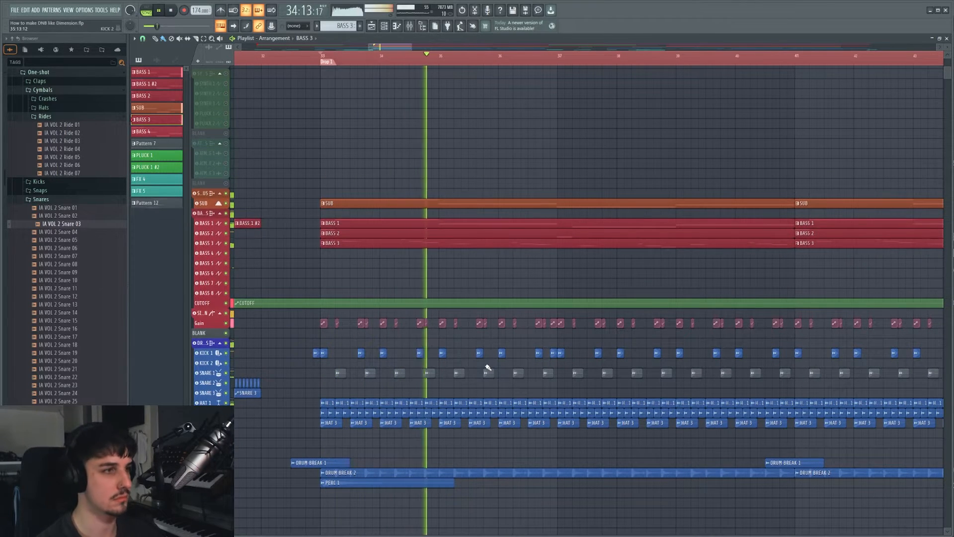
pyautogui.moveTo(519, 288); pyautogui.dragTo(492, 307)
pyautogui.scroll(2, 493, 307)
pyautogui.scroll(3, 492, 307)
pyautogui.moveTo(559, 277); pyautogui.dragTo(498, 241)
pyautogui.moveTo(595, 264); pyautogui.dragTo(515, 285)
pyautogui.moveTo(615, 278); pyautogui.dragTo(537, 270)
# Play the drop from bar 47 and examine the CUTOFF automation leading into bar 49.
pyautogui.scroll(-2, 554, 285)
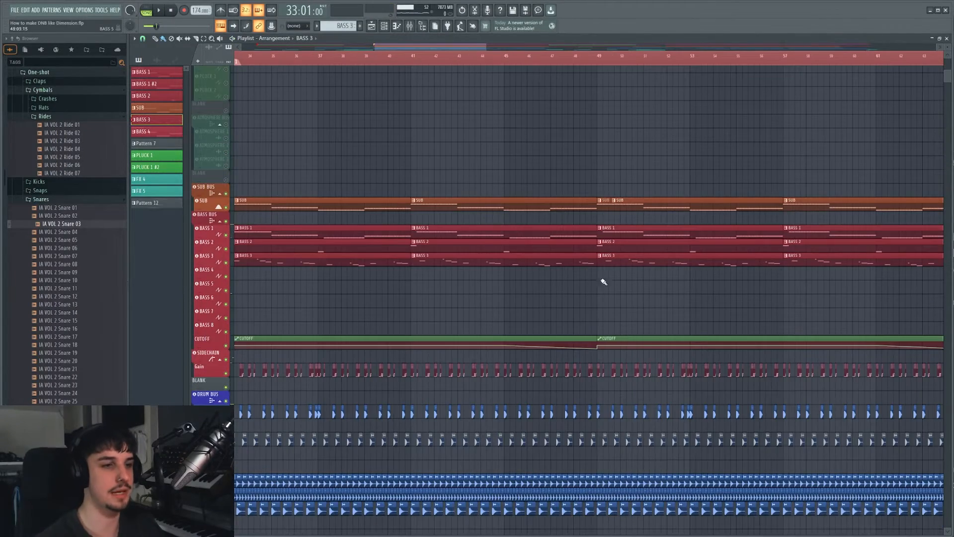
pyautogui.scroll(3, 568, 304)
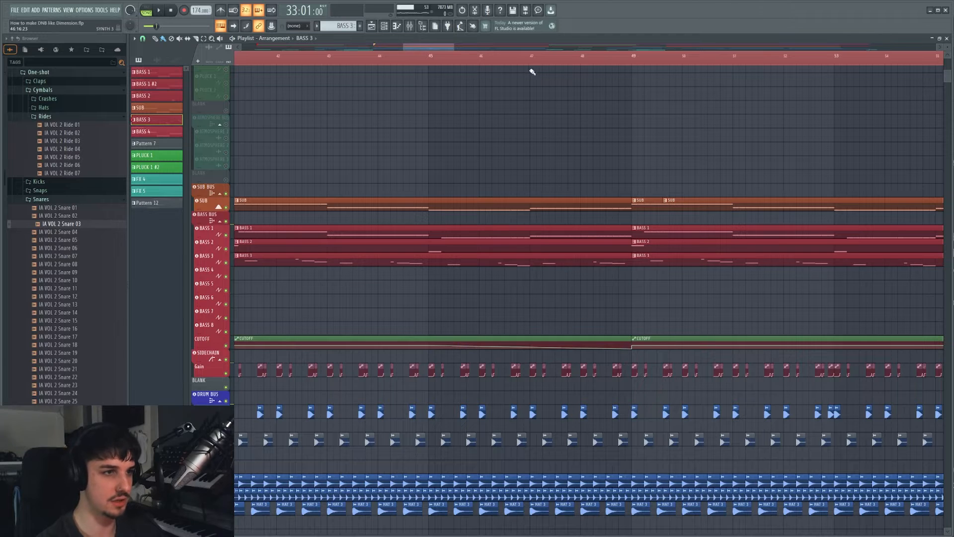
pyautogui.scroll(-3, 557, 169)
pyautogui.moveTo(604, 259); pyautogui.dragTo(590, 248)
pyautogui.moveTo(558, 180); pyautogui.dragTo(589, 268)
pyautogui.moveTo(648, 287); pyautogui.dragTo(631, 279)
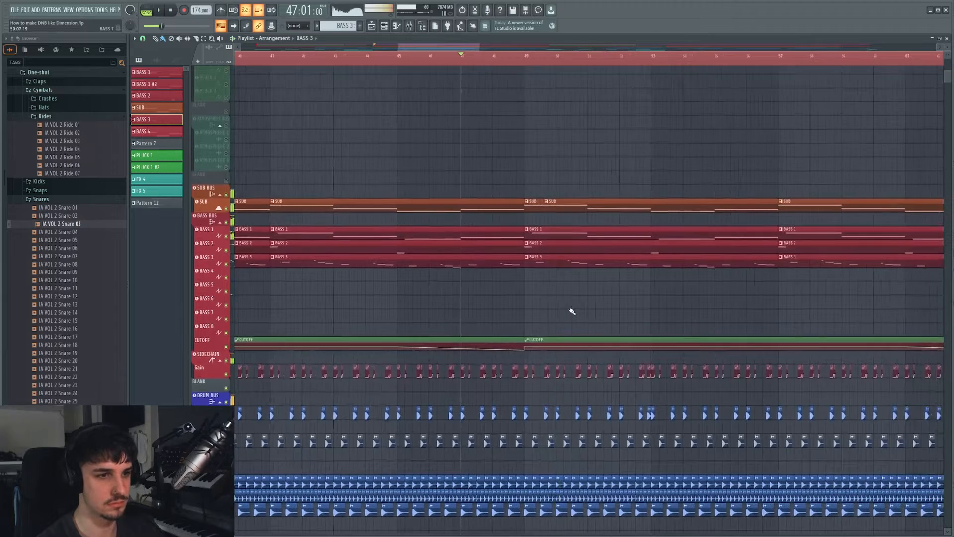
# Re-enable all tracks across the whole arrangement, including the vocals, synths and atmospheres.
pyautogui.scroll(-3, 571, 281)
pyautogui.moveTo(550, 283); pyautogui.dragTo(501, 292)
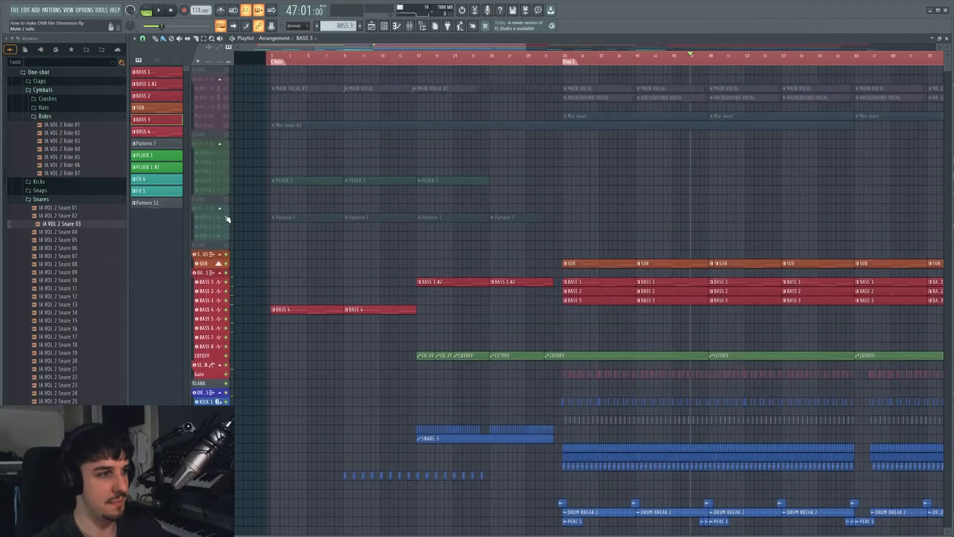
pyautogui.rightClick(227, 219)
pyautogui.rightClick(226, 218)
pyautogui.scroll(-2, 597, 240)
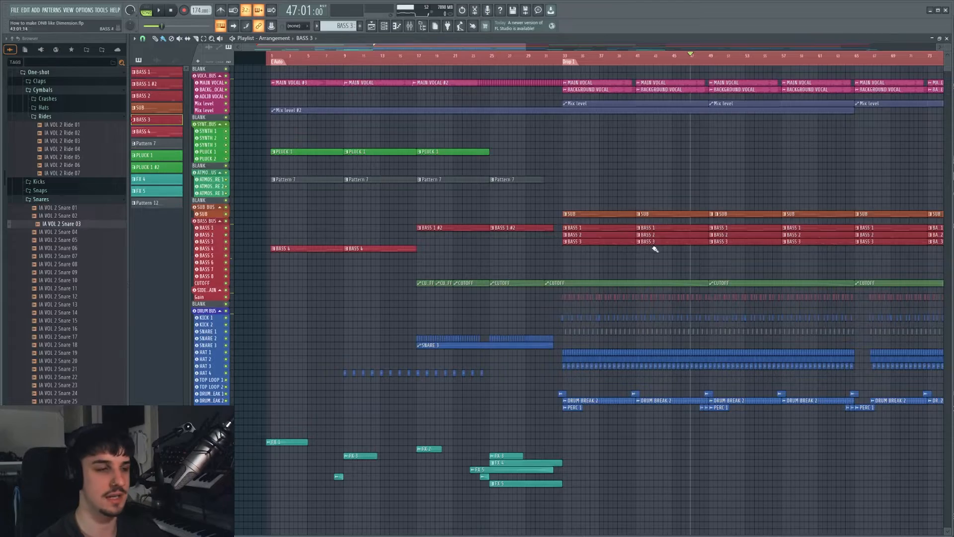
# Solo the MAIN VOCAL track, play it from the start of the intro, and stop playback.
pyautogui.scroll(3, 653, 246)
pyautogui.moveTo(630, 257); pyautogui.dragTo(600, 255)
pyautogui.scroll(2, 599, 255)
pyautogui.moveTo(351, 248); pyautogui.dragTo(617, 276)
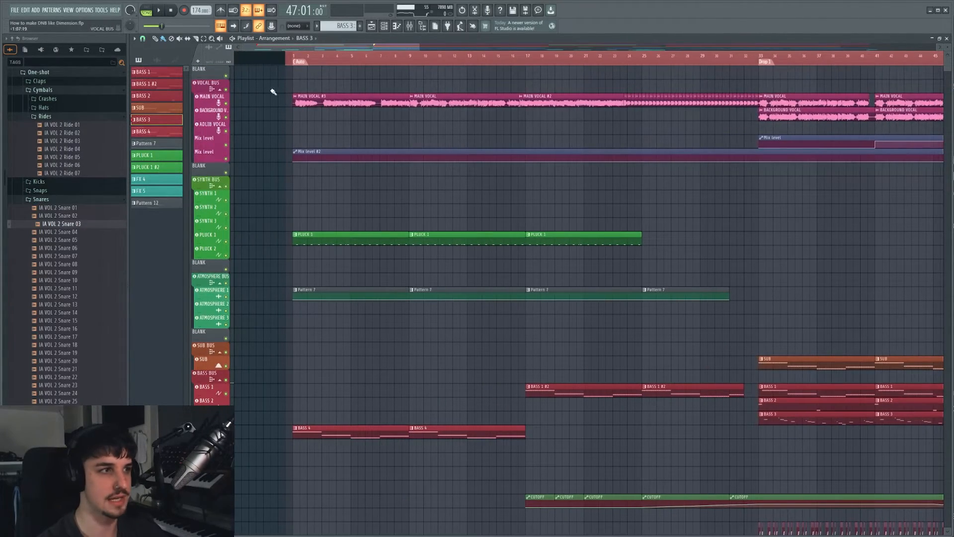
pyautogui.rightClick(226, 104)
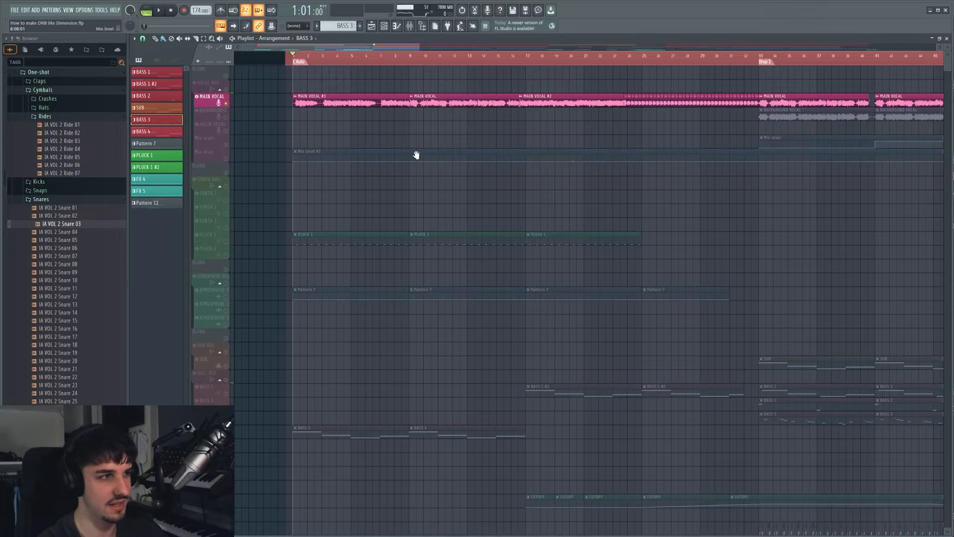
pyautogui.press('space')
pyautogui.moveTo(504, 151); pyautogui.dragTo(448, 148)
pyautogui.scroll(2, 300, 137)
pyautogui.moveTo(380, 157); pyautogui.dragTo(441, 145)
pyautogui.press('space')
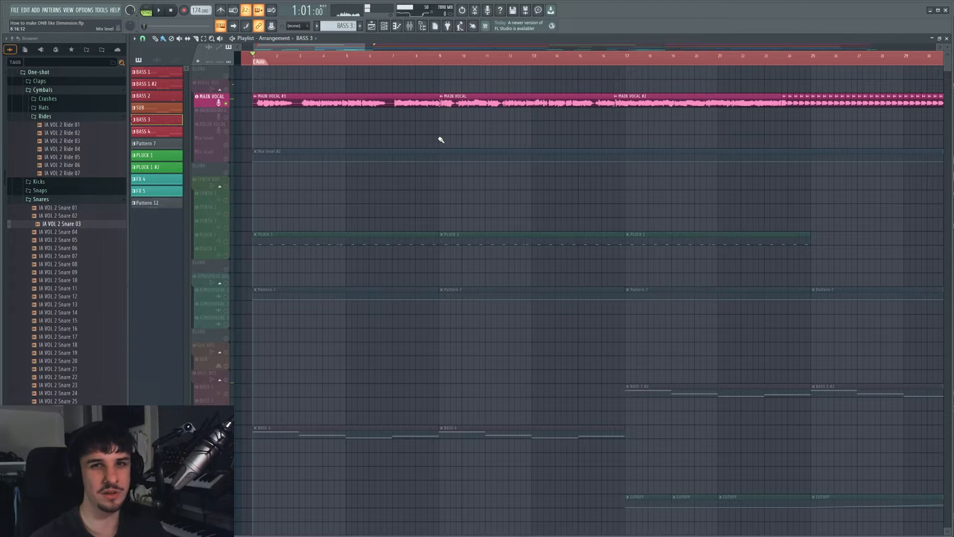
# Listen to the soloed MAIN VOCAL track from bar 9, and stop playback.
pyautogui.moveTo(473, 125); pyautogui.dragTo(431, 100)
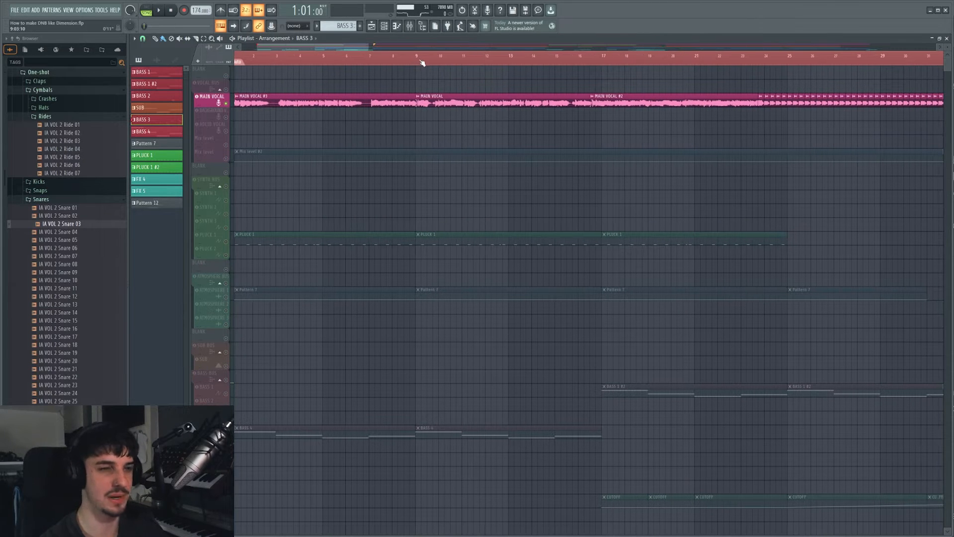
pyautogui.moveTo(445, 112); pyautogui.dragTo(429, 117)
pyautogui.moveTo(426, 82); pyautogui.dragTo(418, 83)
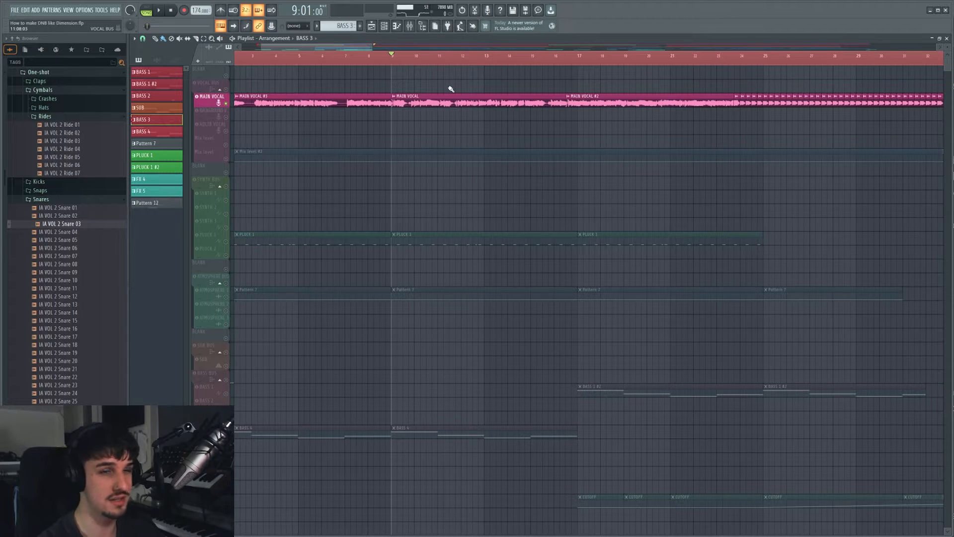
pyautogui.moveTo(454, 135); pyautogui.dragTo(447, 139)
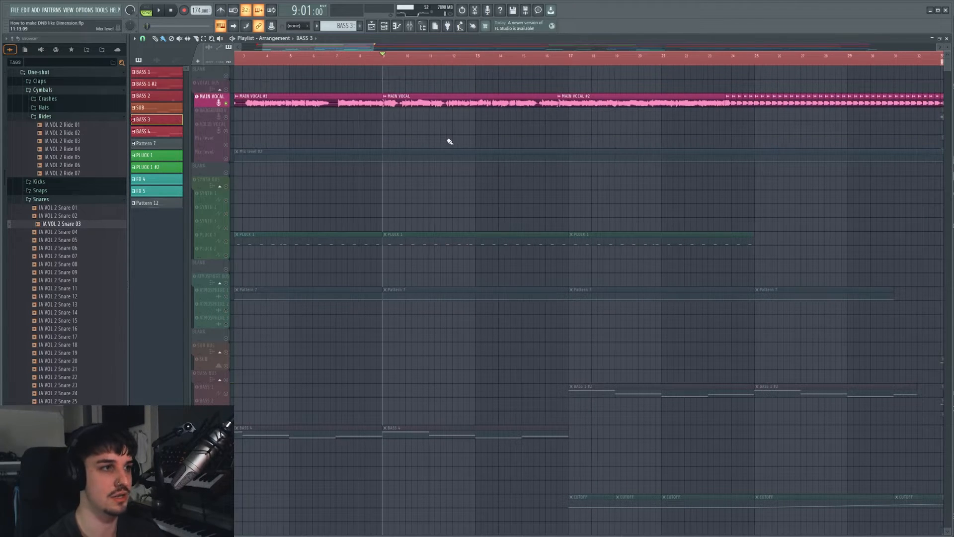
pyautogui.press('space')
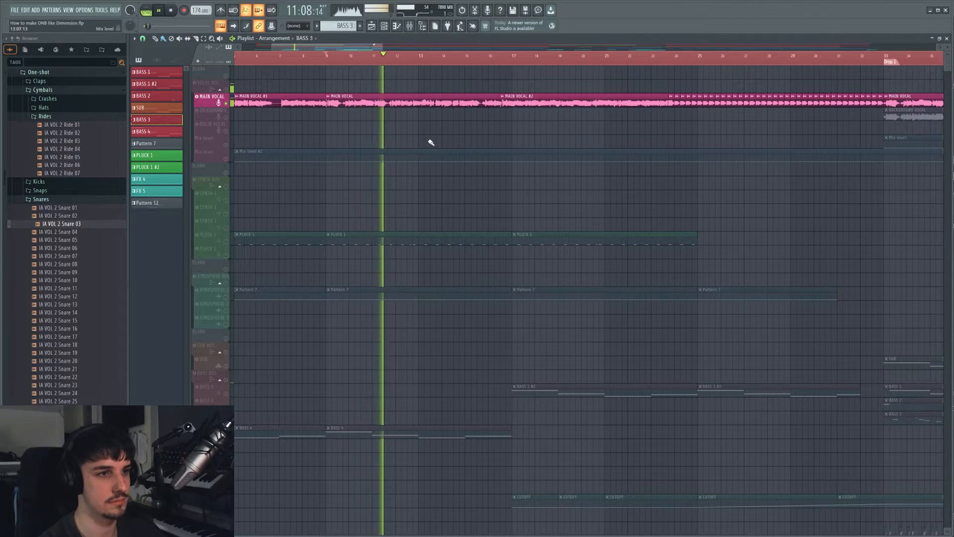
pyautogui.scroll(-2, 432, 148)
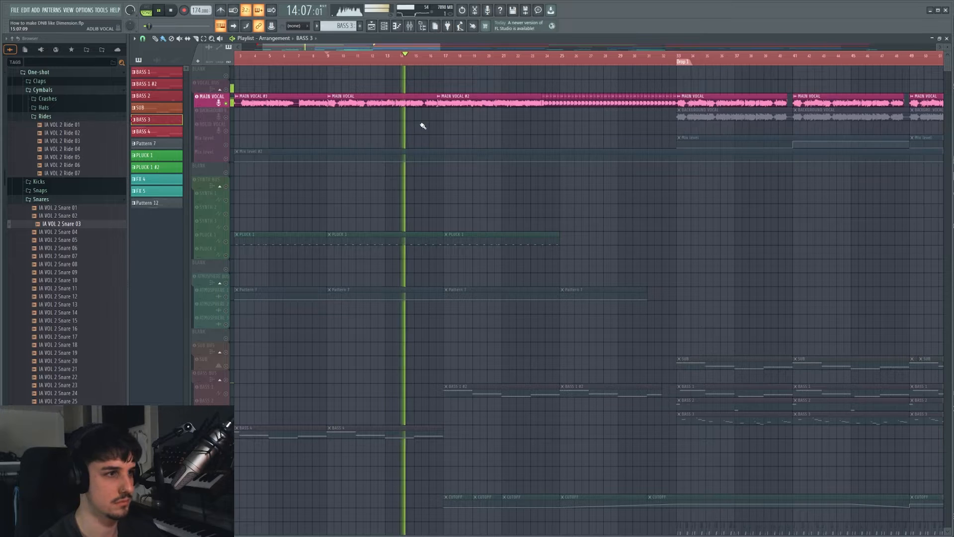
pyautogui.press('space')
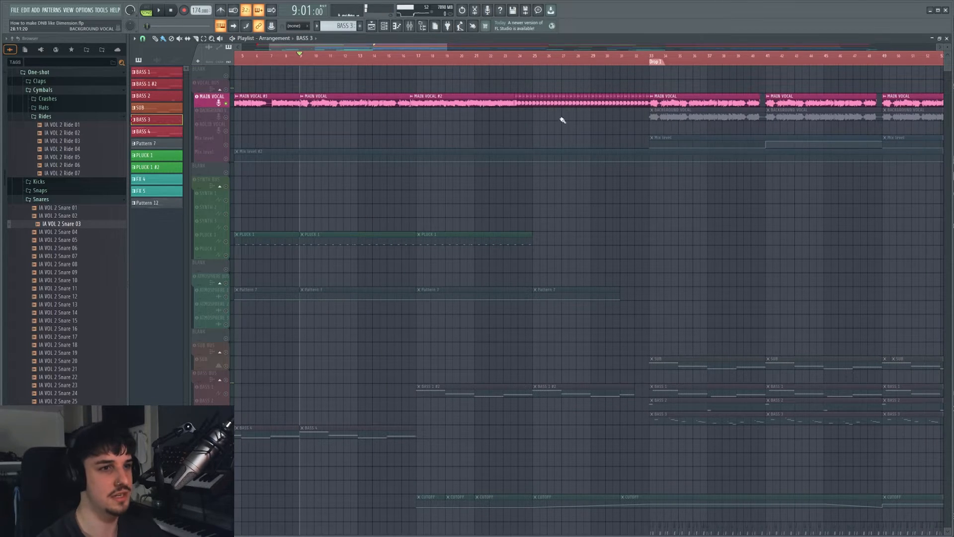
# Enable the drop's Mix level automation track alongside the soloed MAIN VOCAL, and set the playback position to bar 41.
pyautogui.hscroll(4, 522, 136)
pyautogui.hscroll(-4, 397, 134)
pyautogui.hscroll(4, 388, 137)
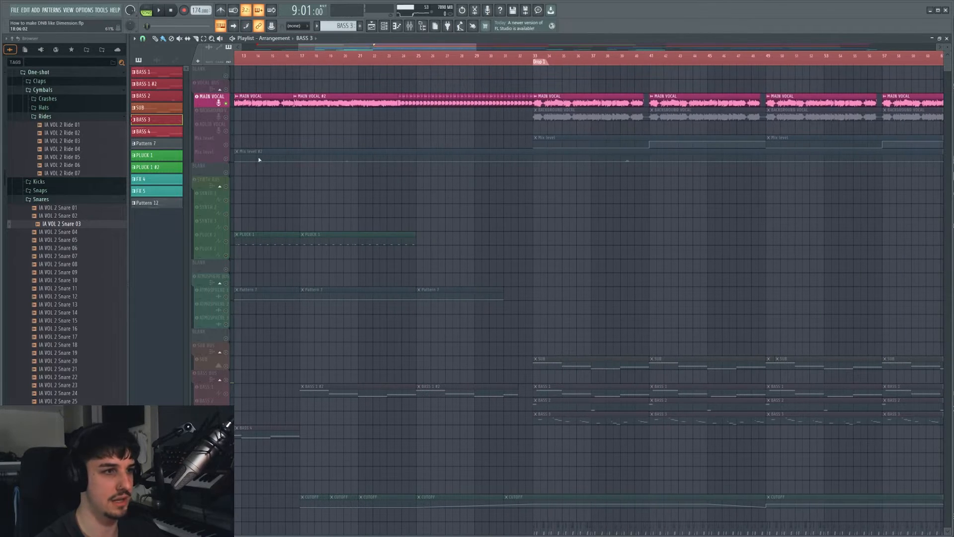
pyautogui.click(229, 145)
pyautogui.hscroll(4, 497, 155)
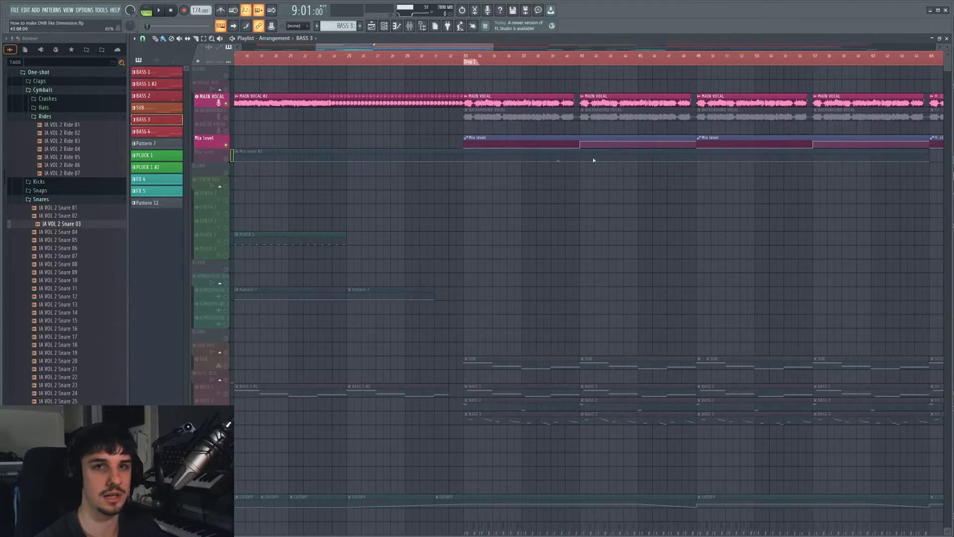
pyautogui.scroll(2, 535, 162)
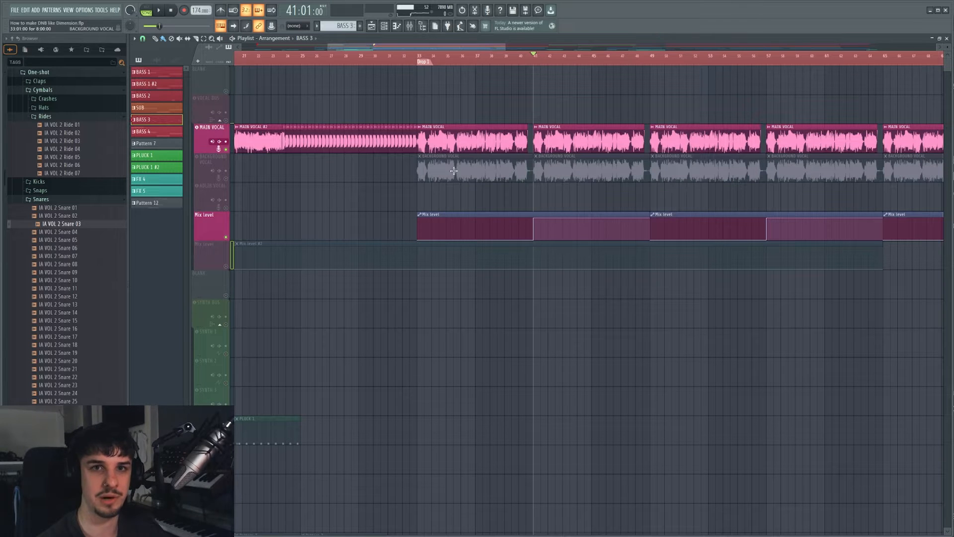
# Enable the BACKGROUND VOCAL track alongside MAIN VOCAL, listen to both layers from the drop at bar 33, and stop playback.
pyautogui.click(226, 178)
pyautogui.press('space')
pyautogui.scroll(3, 511, 207)
pyautogui.moveTo(505, 203); pyautogui.dragTo(558, 204)
pyautogui.press('space')
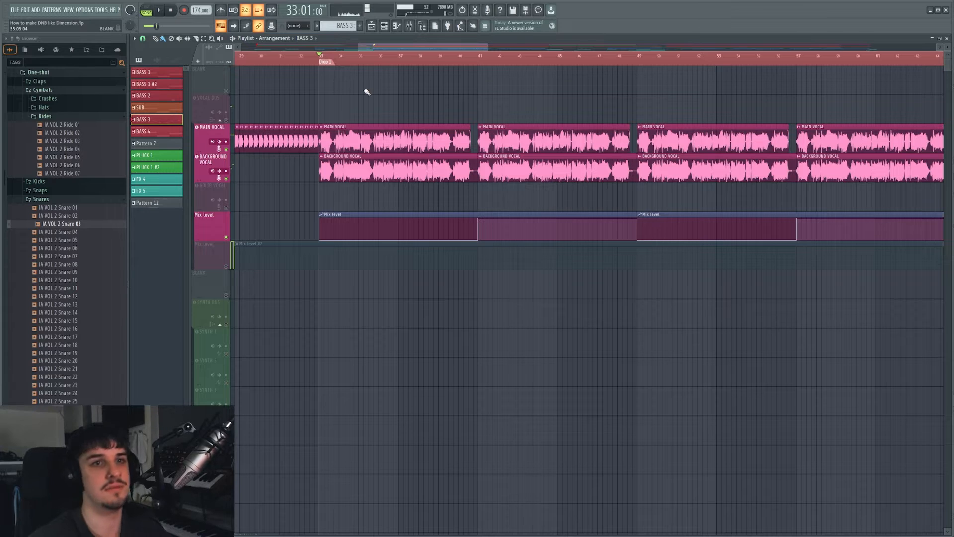
pyautogui.press('space')
pyautogui.moveTo(422, 136); pyautogui.dragTo(533, 189)
pyautogui.press('space')
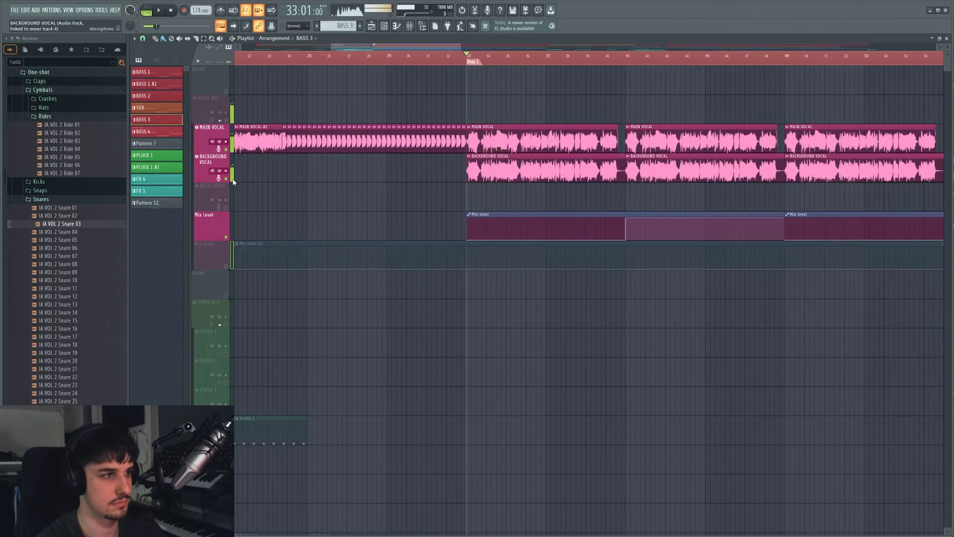
# Solo the BACKGROUND VOCAL track and listen to it on its own from bar 33.
pyautogui.rightClick(226, 178)
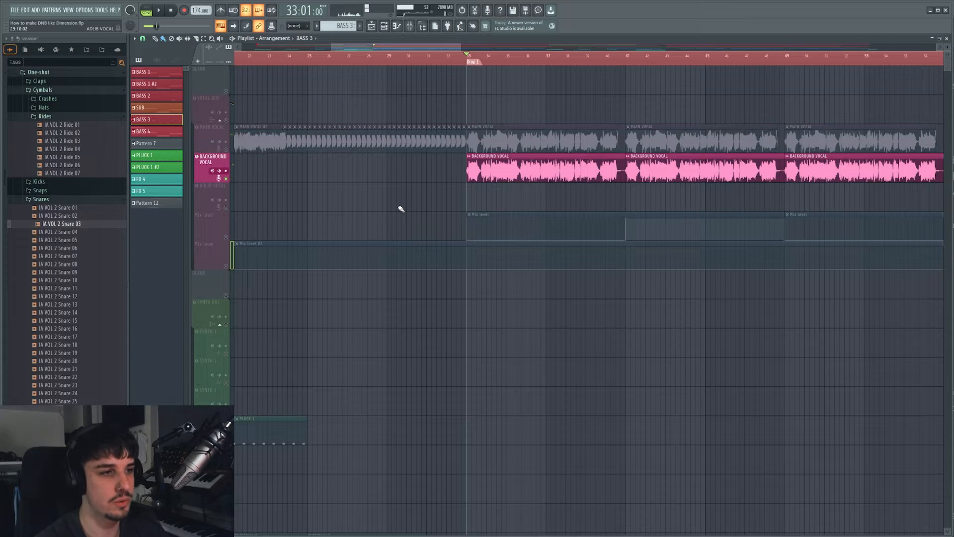
pyautogui.press('space')
pyautogui.moveTo(398, 209); pyautogui.dragTo(337, 220)
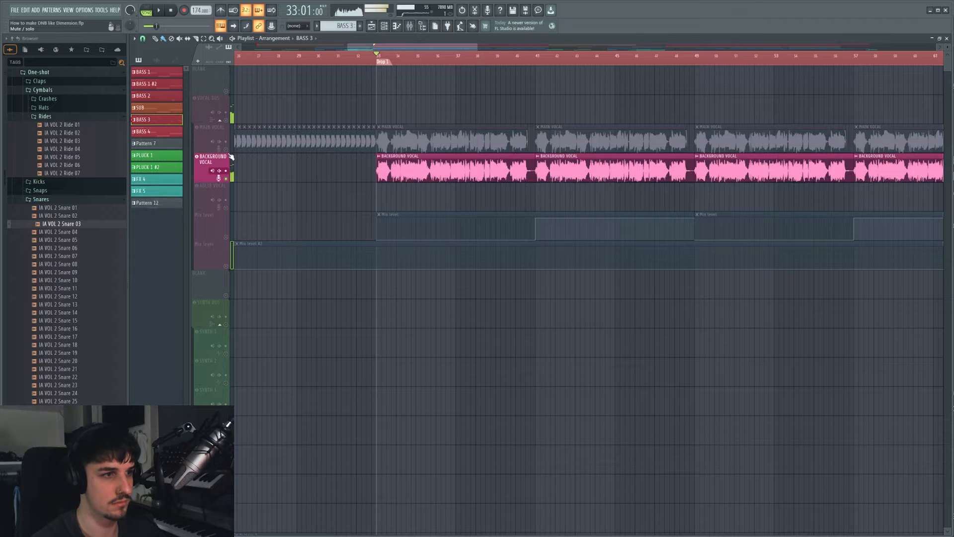
# Solo the MAIN VOCAL track, highlight its chopped repeats between bar 24 and the drop, and clear the selection.
pyautogui.hscroll(-5, 449, 199)
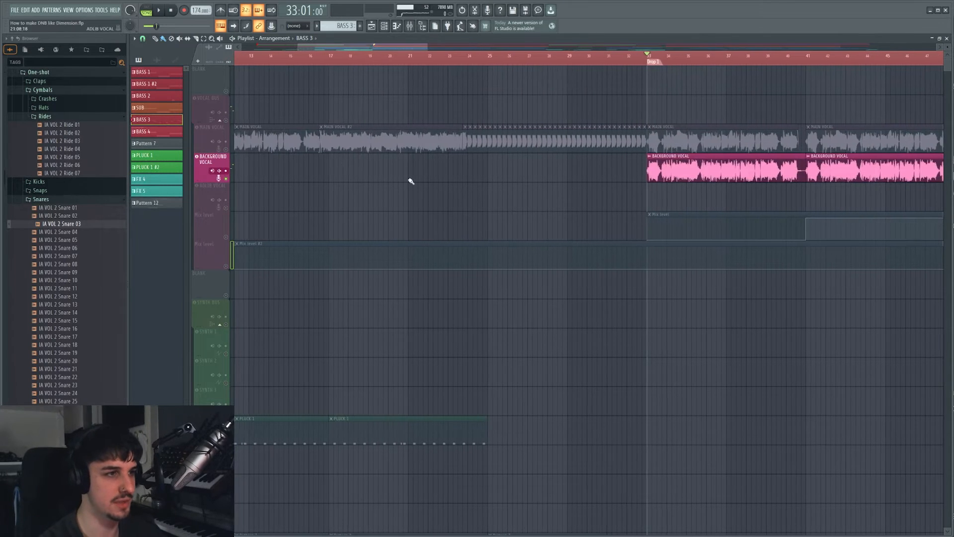
pyautogui.scroll(5, 442, 122)
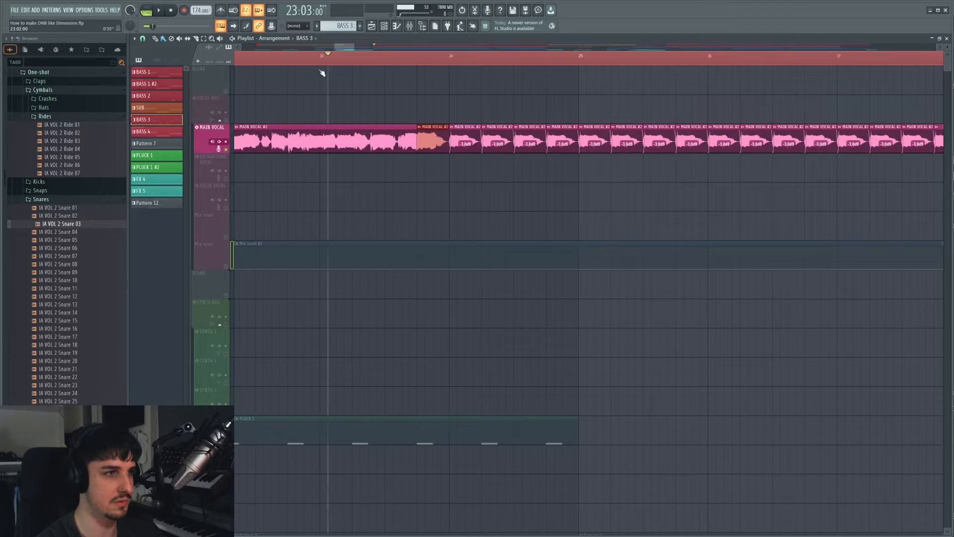
pyautogui.scroll(-4, 464, 112)
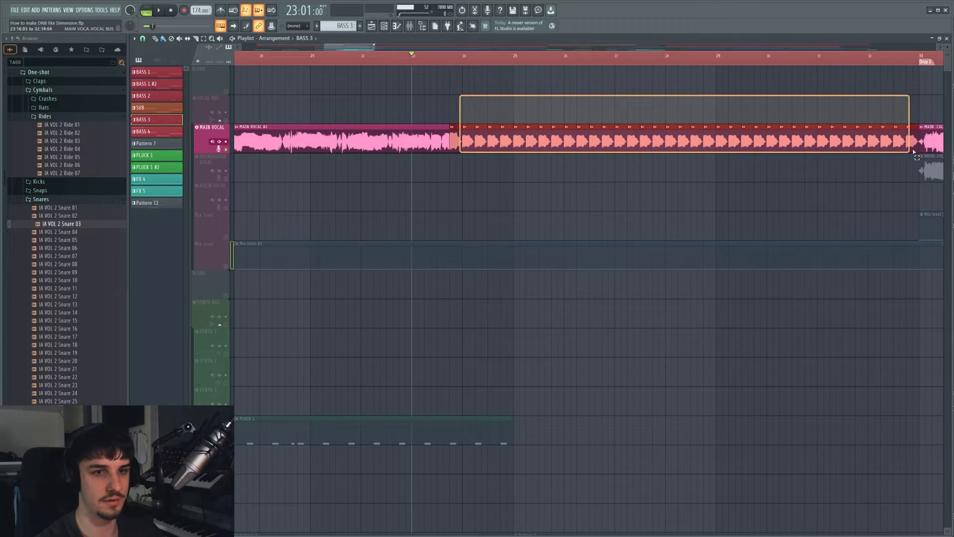
pyautogui.moveTo(896, 155); pyautogui.dragTo(909, 157)
pyautogui.hscroll(3, 701, 195)
pyautogui.keyDown('ctrl'); pyautogui.click(701, 206); pyautogui.keyUp('ctrl')
# Listen to the soloed MAIN VOCAL build-up from bar 23 through its chopped repeats, and stop playback.
pyautogui.hscroll(-3, 701, 209)
pyautogui.press('space')
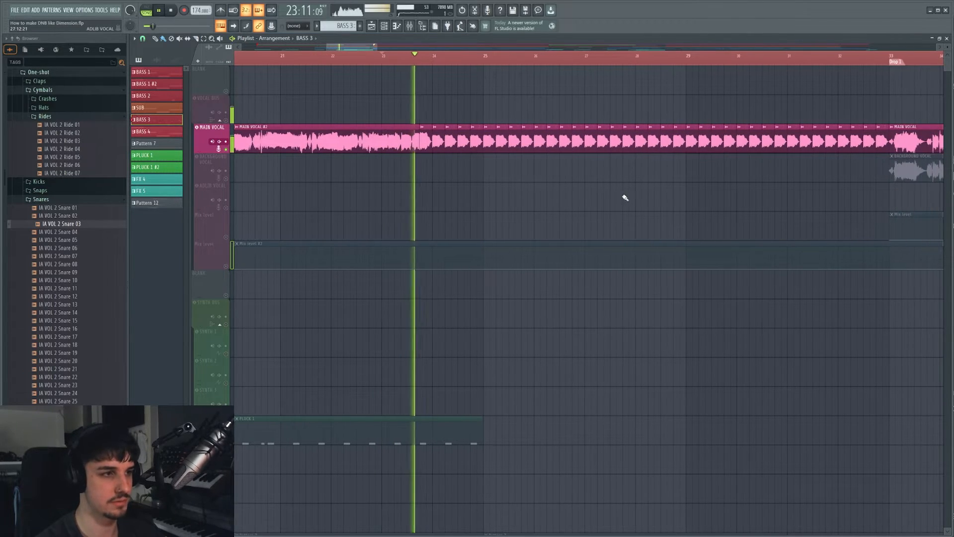
pyautogui.scroll(-5, 476, 204)
pyautogui.scroll(-4, 481, 215)
pyautogui.scroll(-4, 507, 244)
pyautogui.press('space')
# Re-enable all tracks and look over the intro's synth, atmosphere and bass parts in the arrangement.
pyautogui.moveTo(502, 323); pyautogui.dragTo(478, 447)
pyautogui.scroll(-3, 546, 323)
pyautogui.moveTo(594, 283); pyautogui.dragTo(517, 315)
pyautogui.scroll(-1, 517, 315)
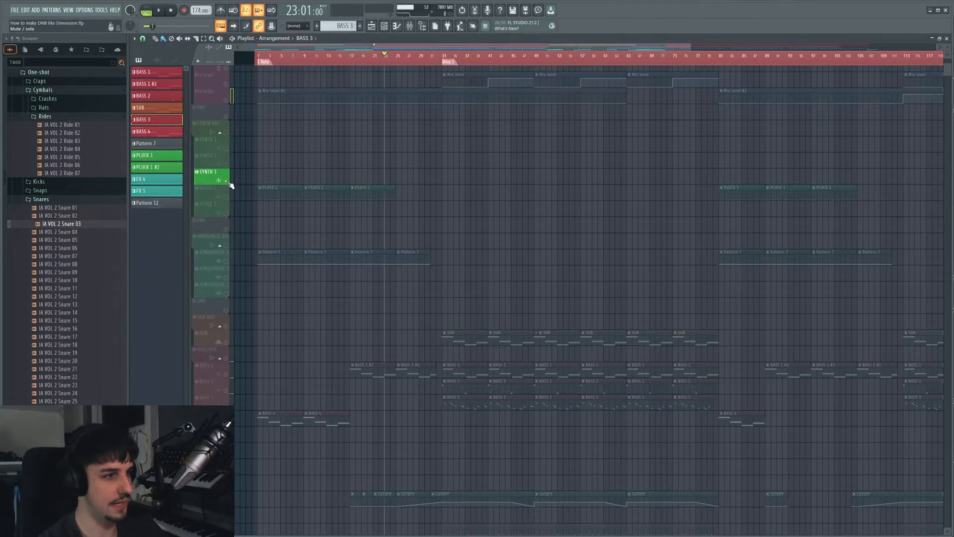
pyautogui.rightClick(228, 182)
pyautogui.scroll(-3, 494, 207)
pyautogui.scroll(-3, 473, 198)
pyautogui.scroll(3, 326, 264)
pyautogui.scroll(3, 535, 325)
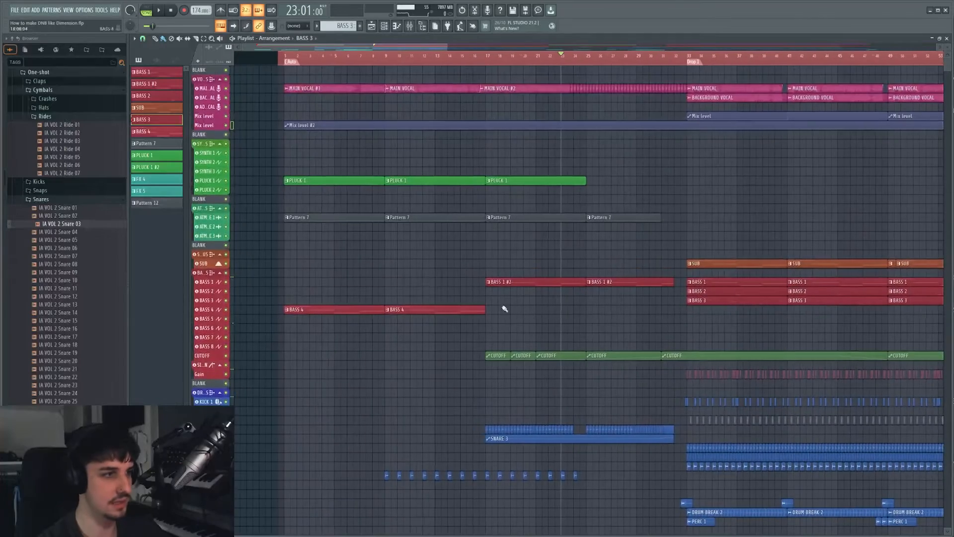
# Solo the PLUCK 1 track, play it from bar 1 and examine its Serum patch KTK_Chord_Breathy_Saw.
pyautogui.rightClick(227, 181)
pyautogui.scroll(3, 305, 171)
pyautogui.scroll(3, 302, 163)
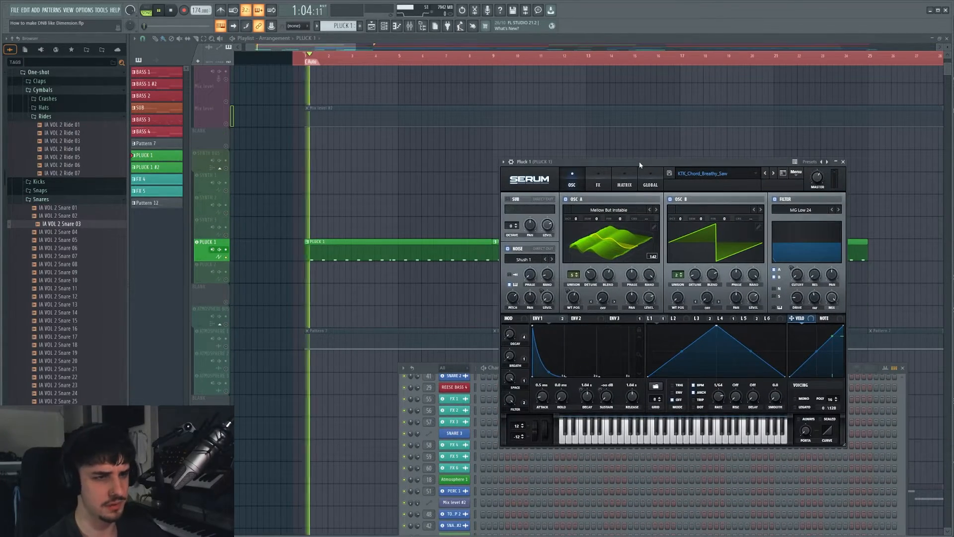
pyautogui.click(706, 175)
pyautogui.click(703, 169)
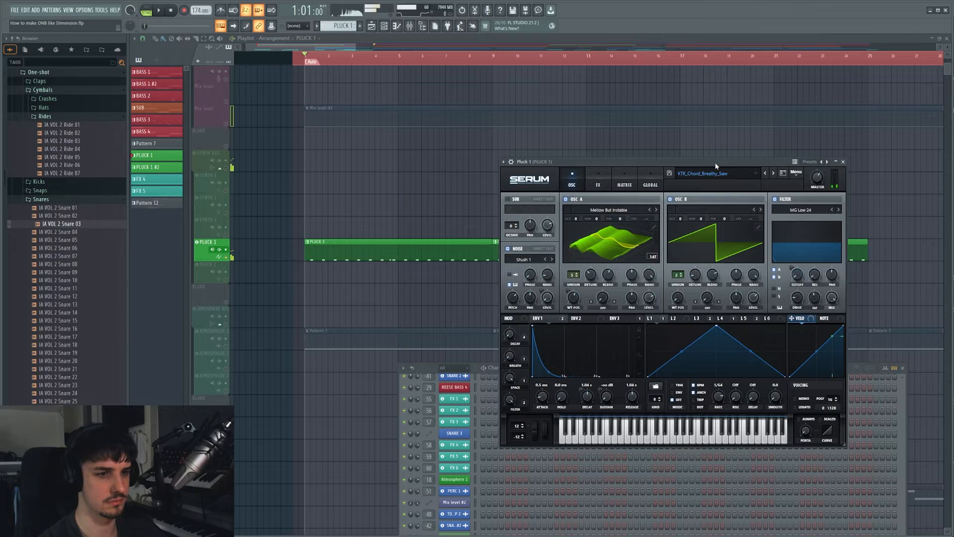
pyautogui.middleClick(487, 178)
# Highlight the PLUCK 1 clips at bars 9 and 17, and clear the selection.
pyautogui.scroll(-6, 507, 234)
pyautogui.moveTo(511, 201); pyautogui.dragTo(358, 239)
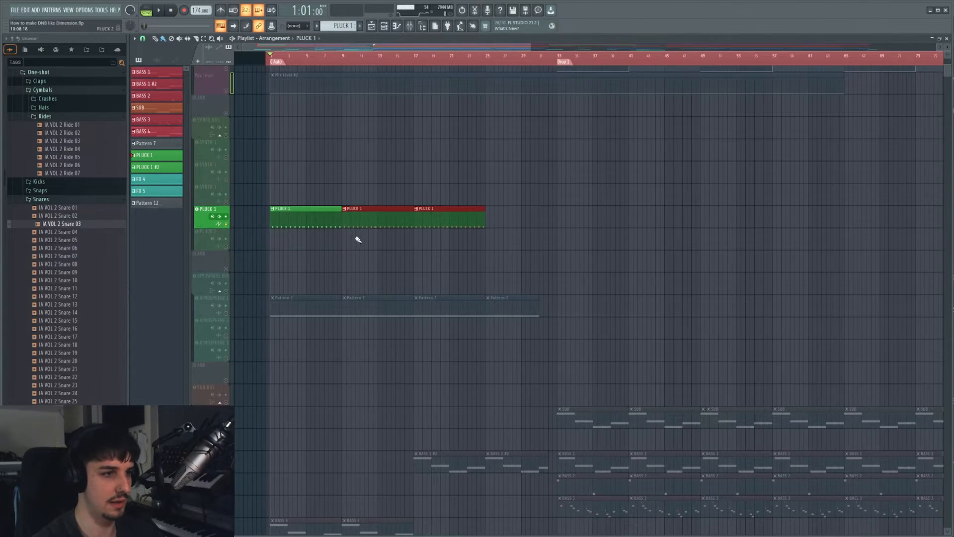
pyautogui.scroll(4, 318, 264)
pyautogui.keyDown('ctrl'); pyautogui.click(278, 266); pyautogui.keyUp('ctrl')
# Solo the ATMOSPHERE 1 track, play it from bar 1 while examining its Pigments patch Below the Temple, and stop playback.
pyautogui.click(226, 310)
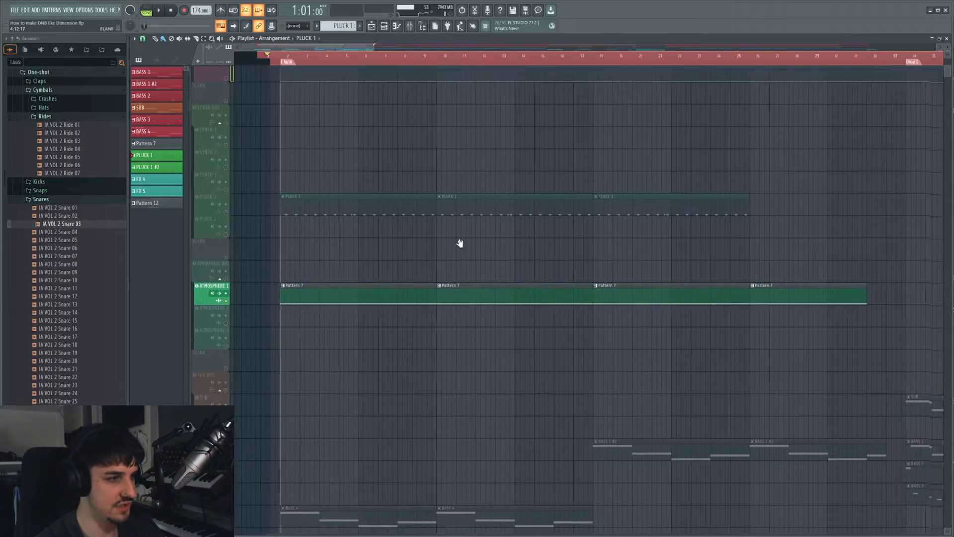
pyautogui.scroll(5, 596, 284)
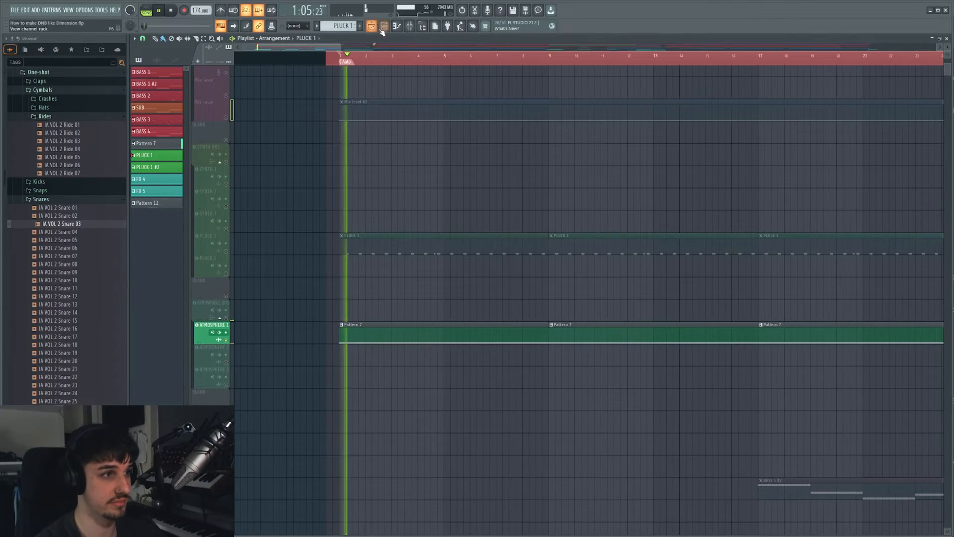
pyautogui.click(383, 27)
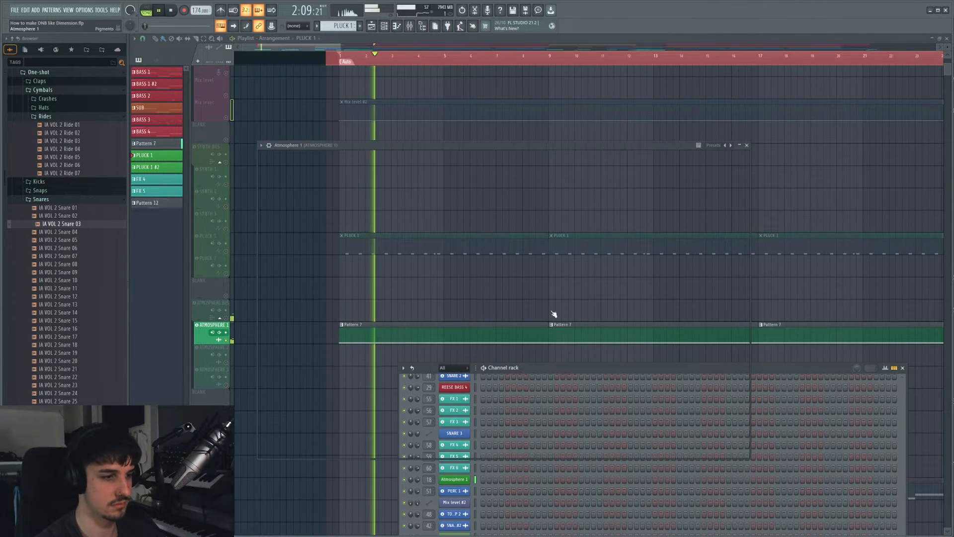
pyautogui.moveTo(424, 151); pyautogui.dragTo(462, 148)
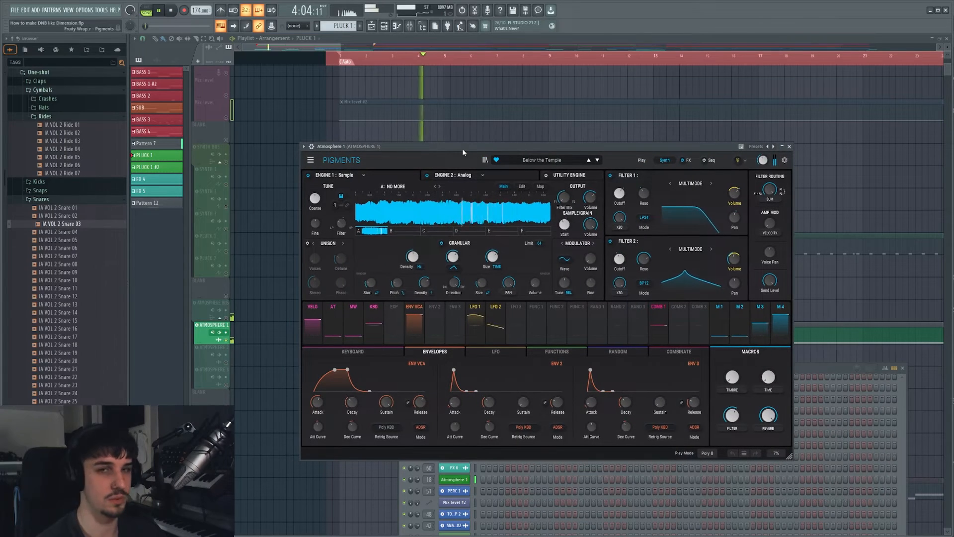
pyautogui.press('F12')
pyautogui.scroll(-3, 534, 283)
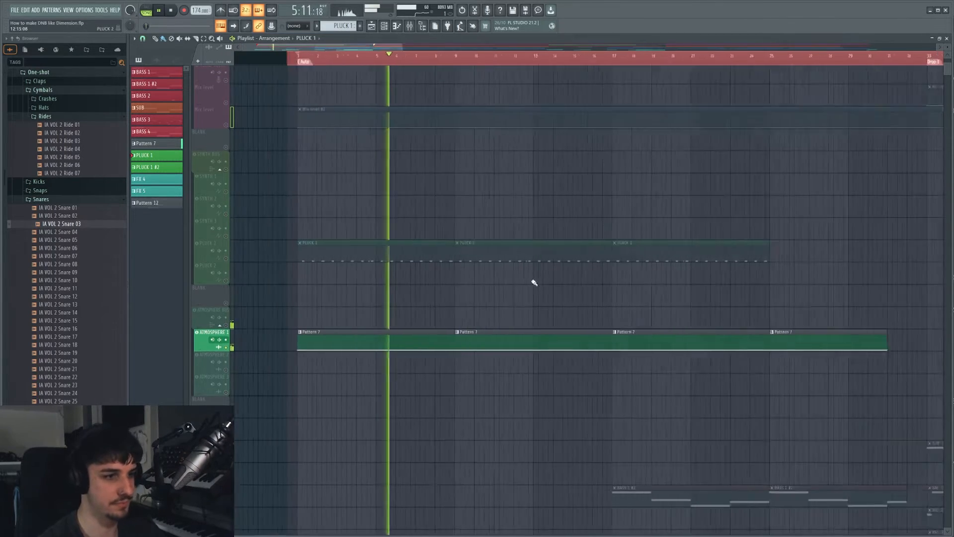
pyautogui.scroll(-3, 497, 308)
pyautogui.scroll(-5, 468, 324)
pyautogui.press('space')
# Enable the PLUCK 1 track alongside ATMOSPHERE 1 in the intro.
pyautogui.scroll(-2, 492, 296)
pyautogui.moveTo(405, 260); pyautogui.dragTo(526, 331)
pyautogui.scroll(2, 328, 233)
pyautogui.scroll(8, 287, 191)
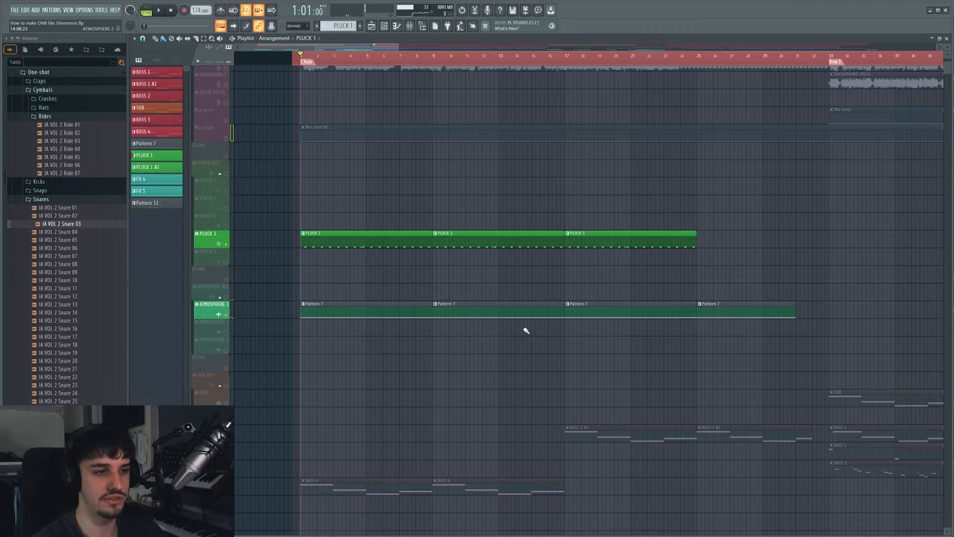
pyautogui.moveTo(527, 331); pyautogui.dragTo(544, 351)
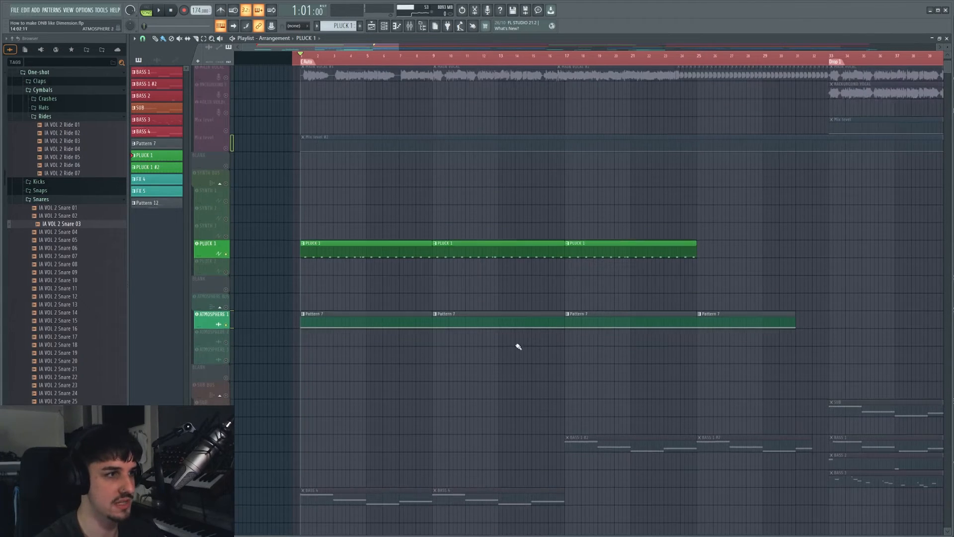
# Play the intro from bar 1 with MAIN VOCAL, PLUCK 1 and ATMOSPHERE 1 together, and stop playback.
pyautogui.press('space')
pyautogui.scroll(1, 373, 373)
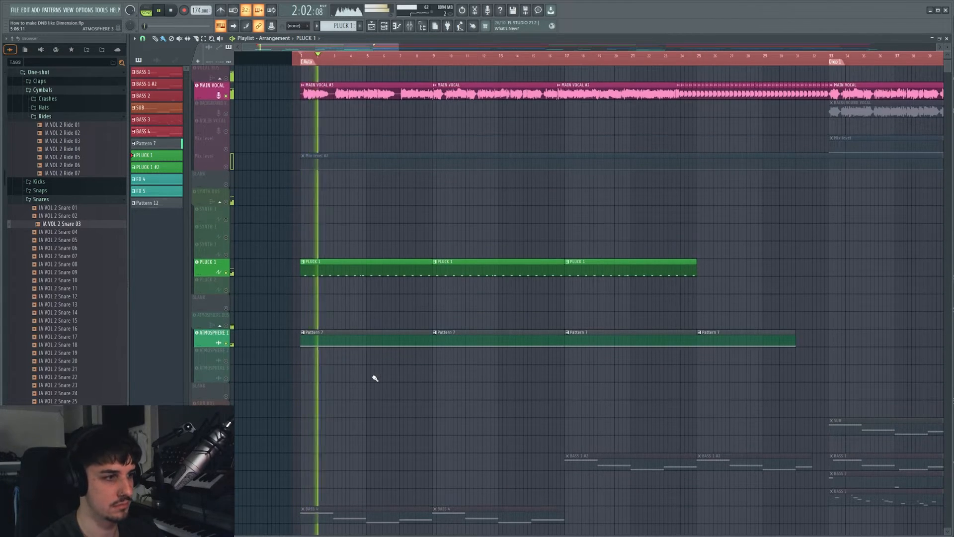
pyautogui.moveTo(375, 378); pyautogui.dragTo(478, 347)
pyautogui.scroll(-9, 478, 348)
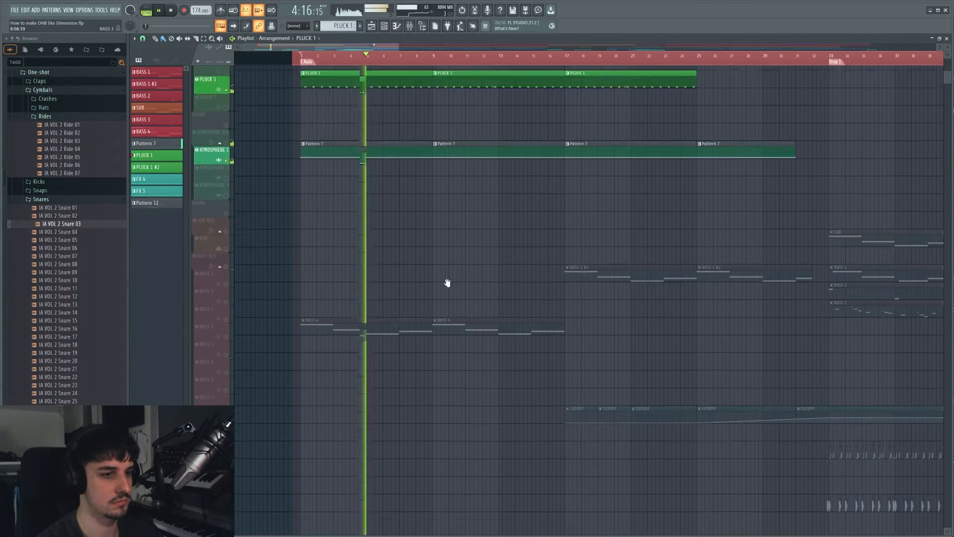
pyautogui.press('space')
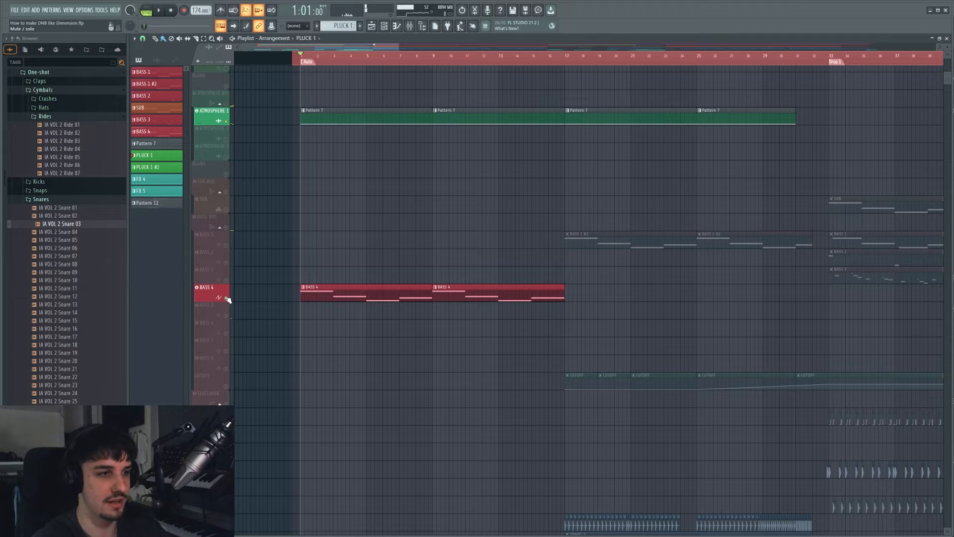
# Enable BASS 4 with the intro layers, play from bar 1 while examining REESE BASS 4's Serum patch Perfect Intro Reese, and stop.
pyautogui.moveTo(413, 282); pyautogui.dragTo(423, 330)
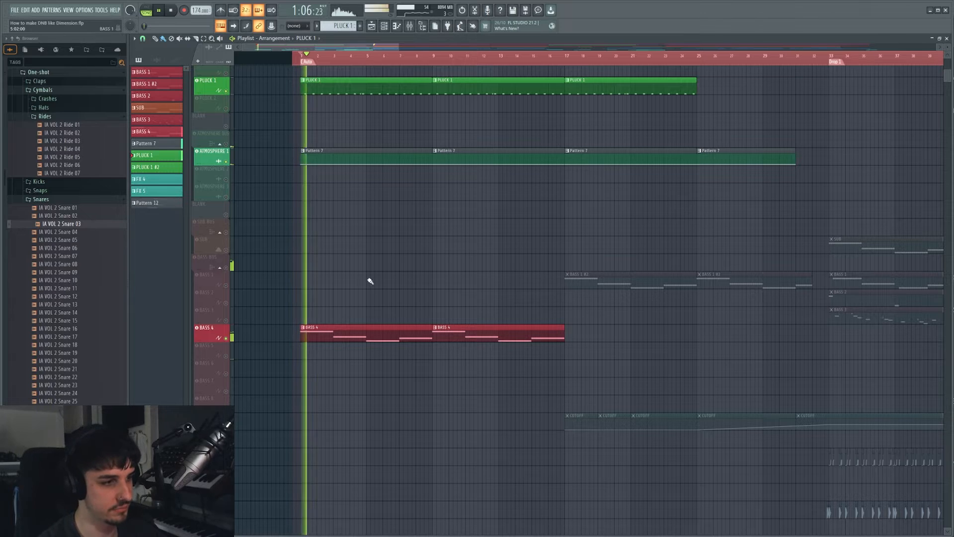
pyautogui.press('F6')
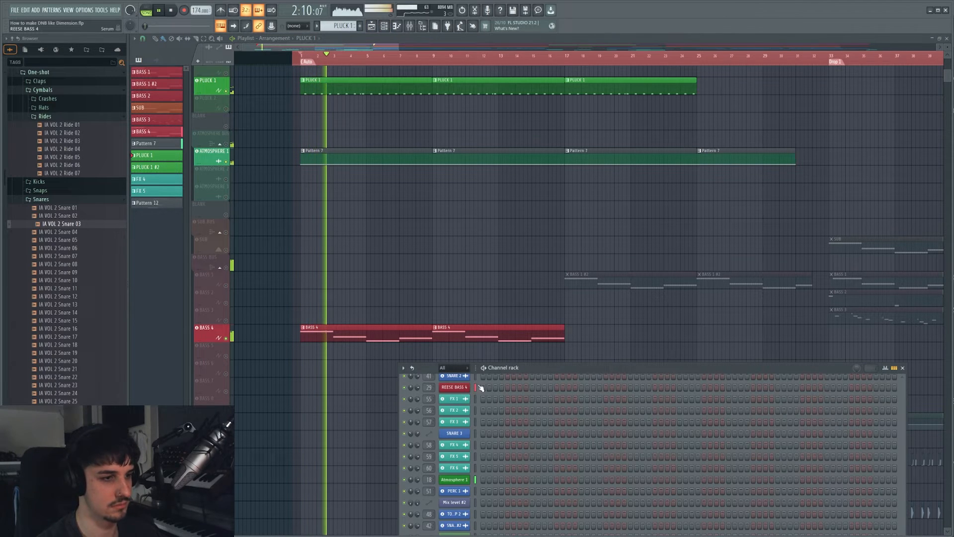
pyautogui.click(454, 387)
pyautogui.moveTo(364, 98); pyautogui.dragTo(684, 138)
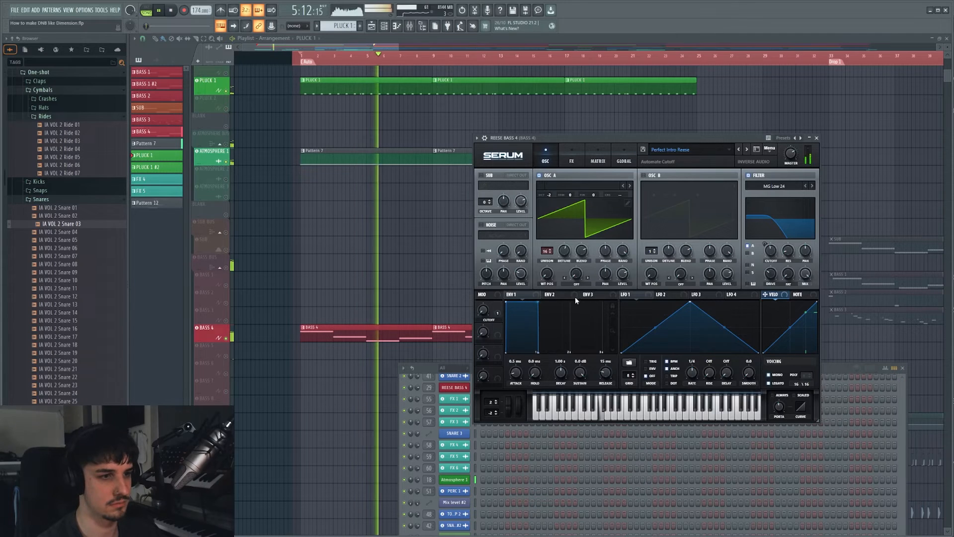
pyautogui.rightClick(426, 309)
pyautogui.scroll(-5, 575, 218)
pyautogui.scroll(4, 604, 378)
pyautogui.scroll(5, 608, 413)
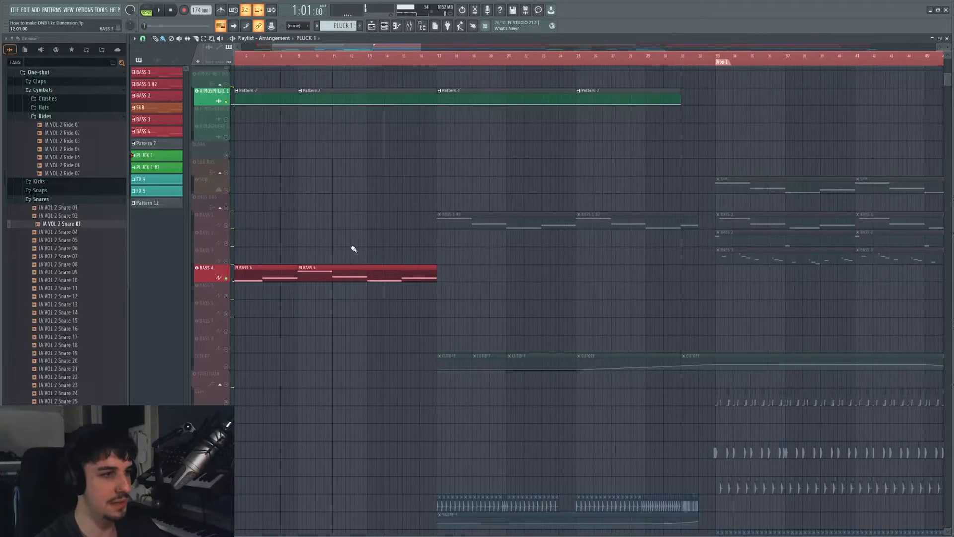
# Solo the BASS 1 track and enable the BASS 8 and CUTOFF automation tracks alongside it.
pyautogui.rightClick(227, 226)
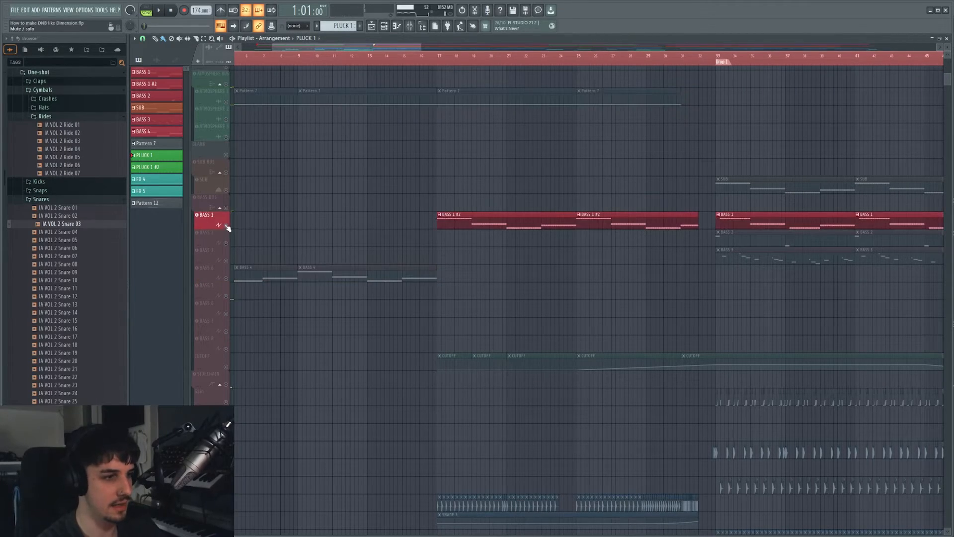
pyautogui.click(226, 366)
pyautogui.moveTo(465, 338); pyautogui.dragTo(348, 360)
pyautogui.moveTo(319, 215); pyautogui.dragTo(492, 275)
pyautogui.moveTo(522, 316); pyautogui.dragTo(585, 318)
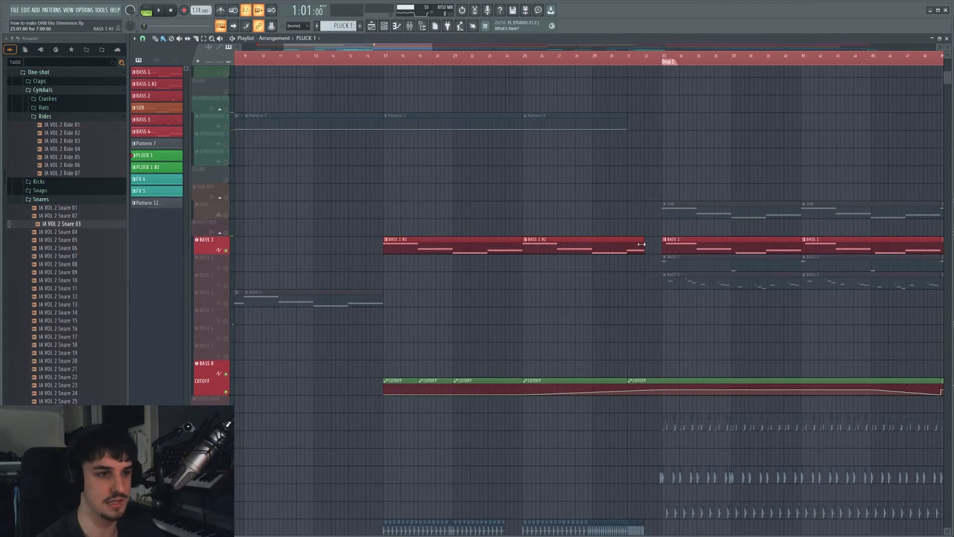
# Examine the CUTOFF automation under the BASS 1 #2 clips from bars 17 and 25 up to the drop.
pyautogui.scroll(3, 531, 238)
pyautogui.moveTo(396, 201); pyautogui.dragTo(668, 289)
pyautogui.moveTo(644, 311)
pyautogui.mouseDown()
pyautogui.moveTo(673, 206)
pyautogui.moveTo(638, 280)
pyautogui.mouseUp()
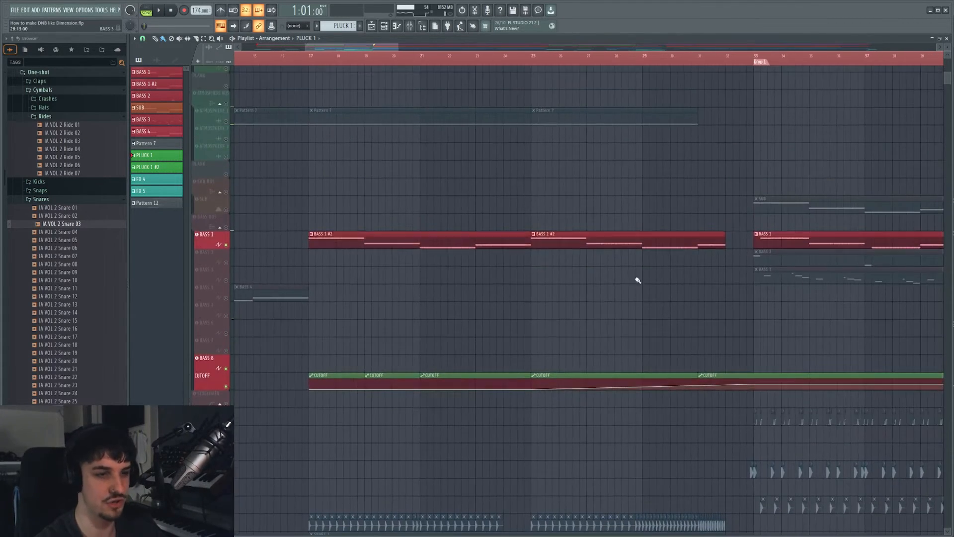
pyautogui.scroll(2, 492, 362)
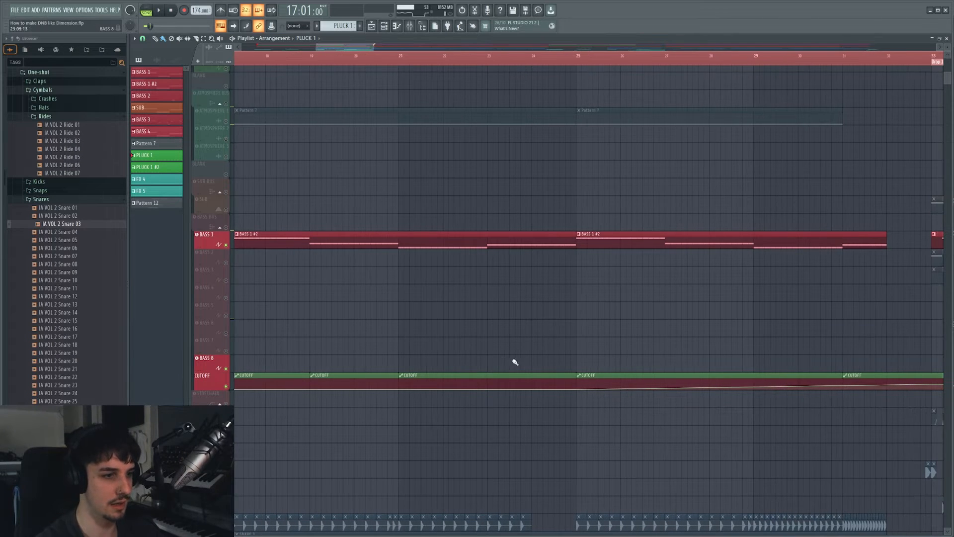
pyautogui.moveTo(687, 323); pyautogui.dragTo(556, 275)
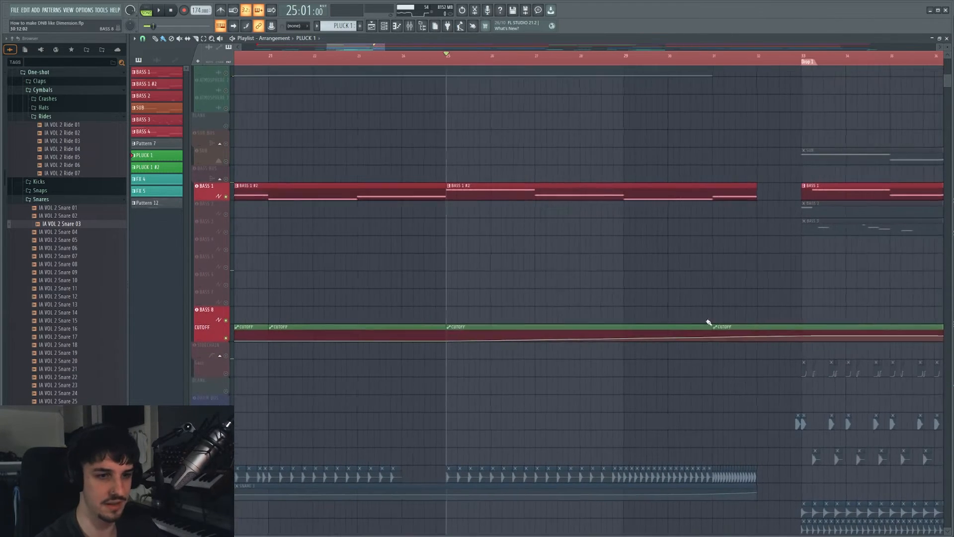
pyautogui.moveTo(622, 272); pyautogui.dragTo(535, 233)
pyautogui.scroll(-2, 499, 292)
pyautogui.moveTo(581, 314); pyautogui.dragTo(646, 345)
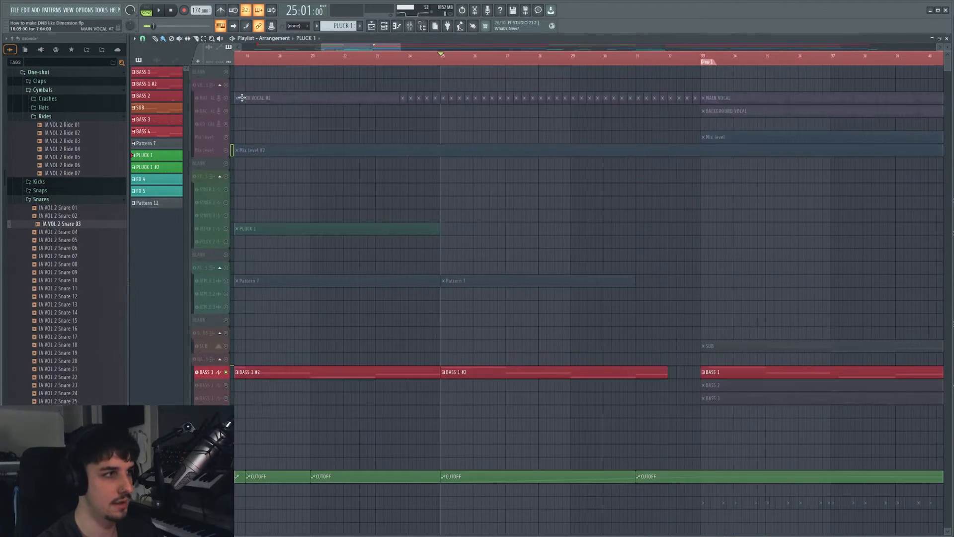
# Solo the MAIN VOCAL track and play its chopped build-up clips from bar 22.
pyautogui.keyDown('ctrl'); pyautogui.click(226, 97); pyautogui.keyUp('ctrl')
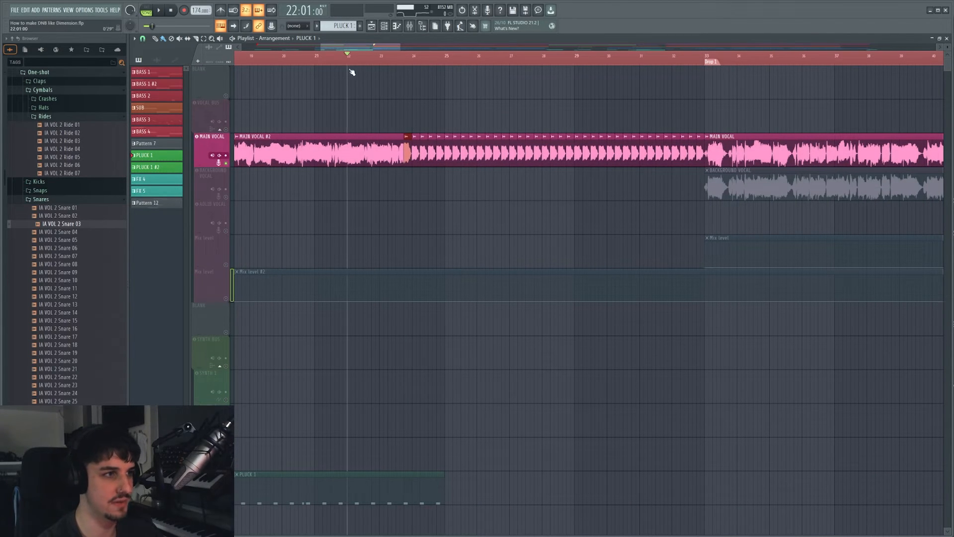
pyautogui.press('space')
pyautogui.scroll(-6, 335, 324)
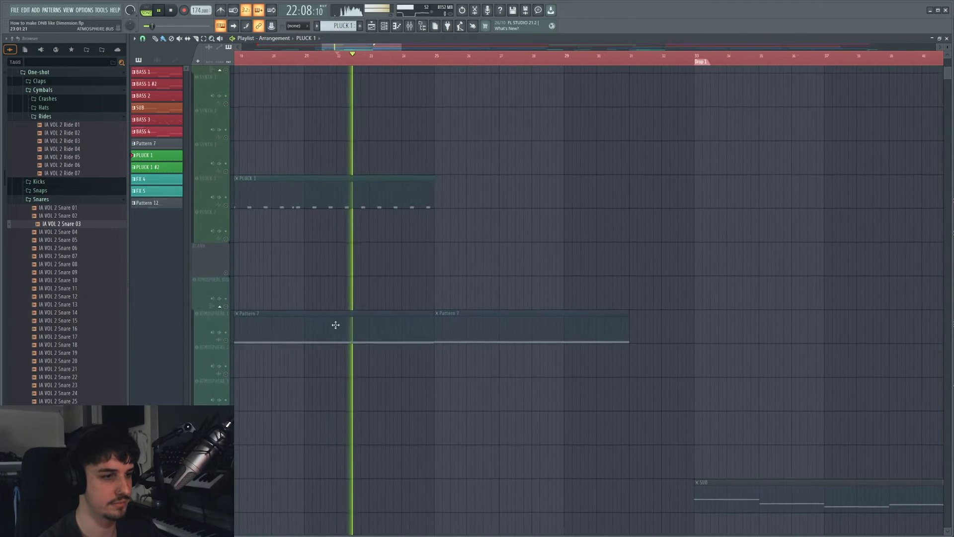
# Solo BASS 1, enable its CUTOFF automation track and audition the filtered BASS 1 #2 clips through the build-up while playback runs.
pyautogui.scroll(10, 398, 341)
pyautogui.keyDown('ctrl'); pyautogui.click(224, 251); pyautogui.keyUp('ctrl')
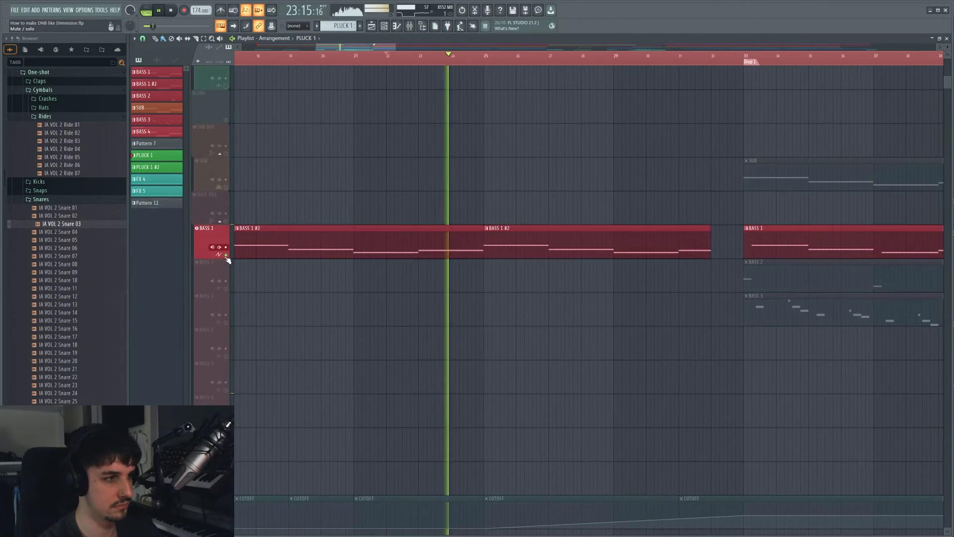
pyautogui.scroll(-1, 377, 250)
pyautogui.moveTo(377, 250); pyautogui.dragTo(360, 167)
pyautogui.click(225, 404)
pyautogui.moveTo(409, 351); pyautogui.dragTo(460, 526)
pyautogui.scroll(-5, 577, 319)
pyautogui.moveTo(610, 184); pyautogui.dragTo(596, 213)
pyautogui.moveTo(596, 281); pyautogui.dragTo(576, 251)
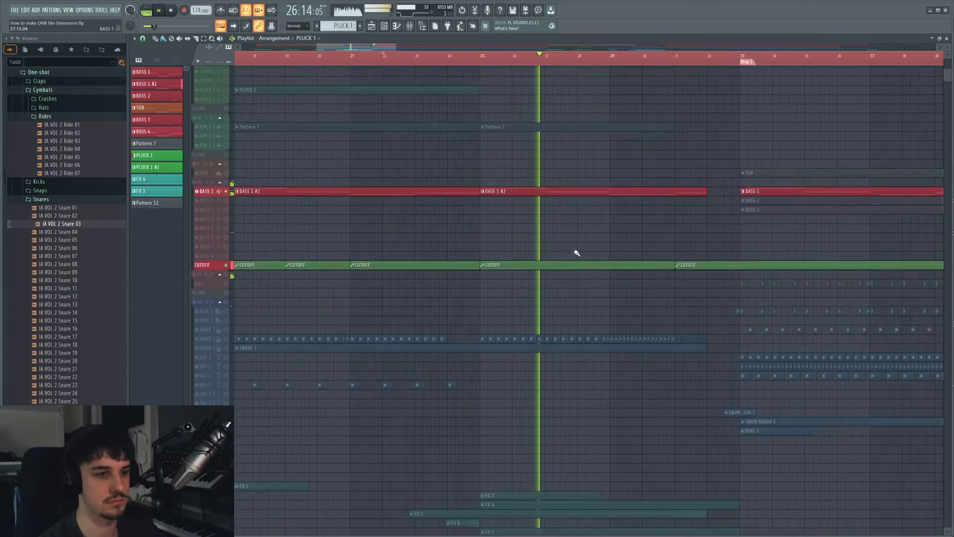
pyautogui.moveTo(600, 331); pyautogui.dragTo(570, 293)
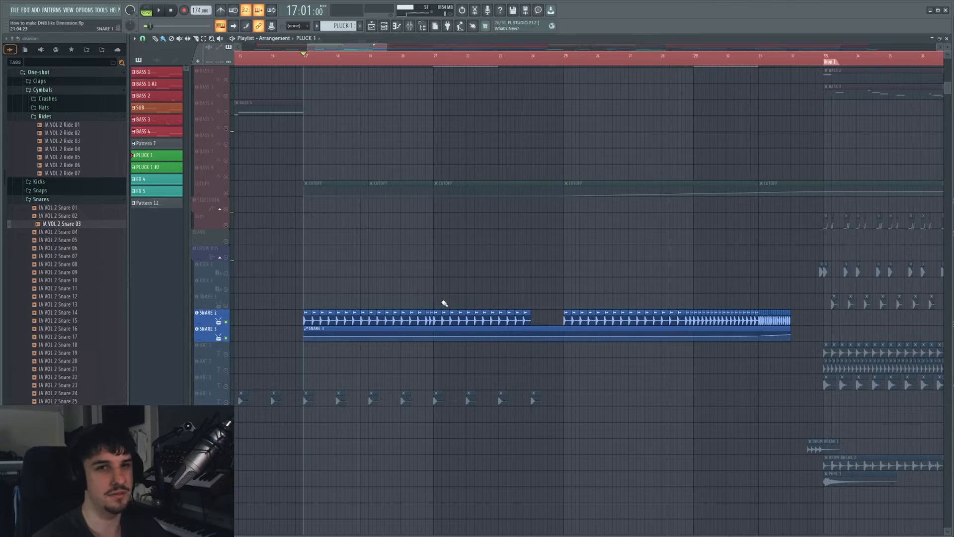
# Play the soloed SNARE 2 and SNARE 3 roll from bar 29 while examining how its hits get denser towards Drop 1, and stop.
pyautogui.moveTo(620, 317); pyautogui.dragTo(558, 310)
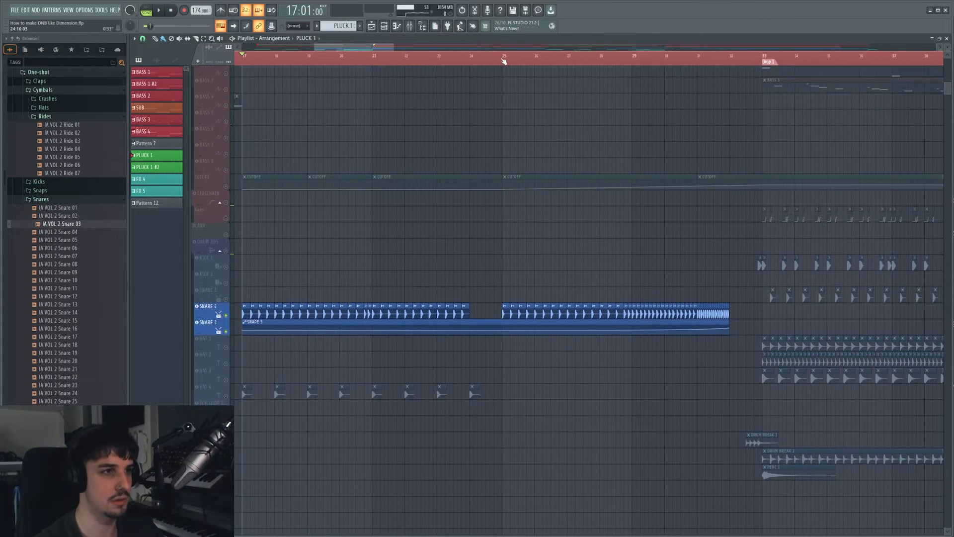
pyautogui.moveTo(655, 287); pyautogui.dragTo(573, 299)
pyautogui.scroll(2, 560, 111)
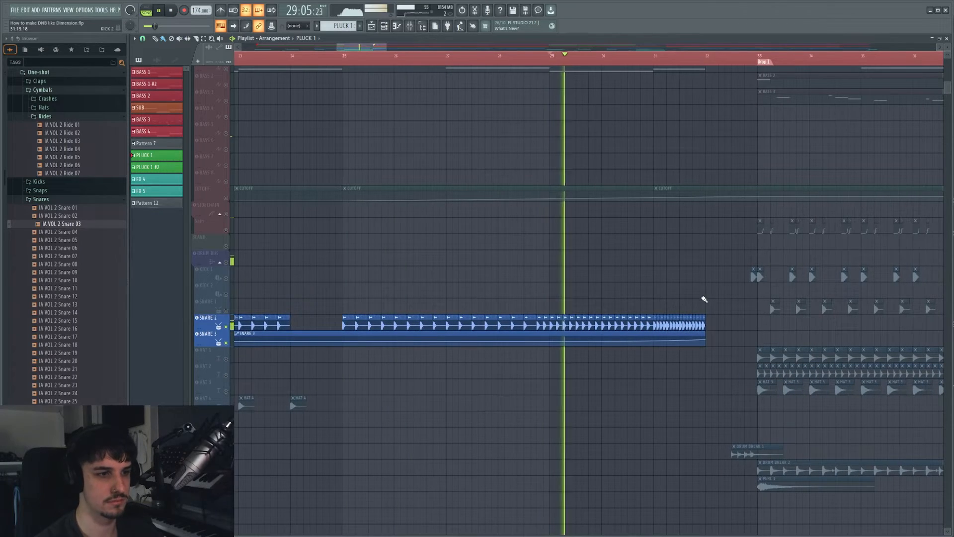
pyautogui.scroll(-2, 704, 300)
pyautogui.moveTo(696, 295); pyautogui.dragTo(597, 296)
pyautogui.scroll(4, 602, 307)
pyautogui.scroll(2, 602, 311)
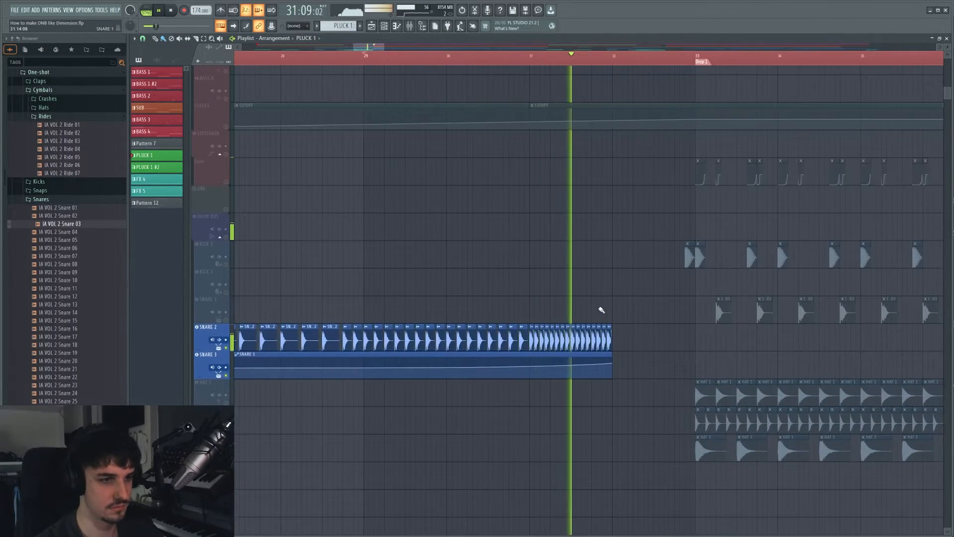
pyautogui.scroll(-2, 595, 308)
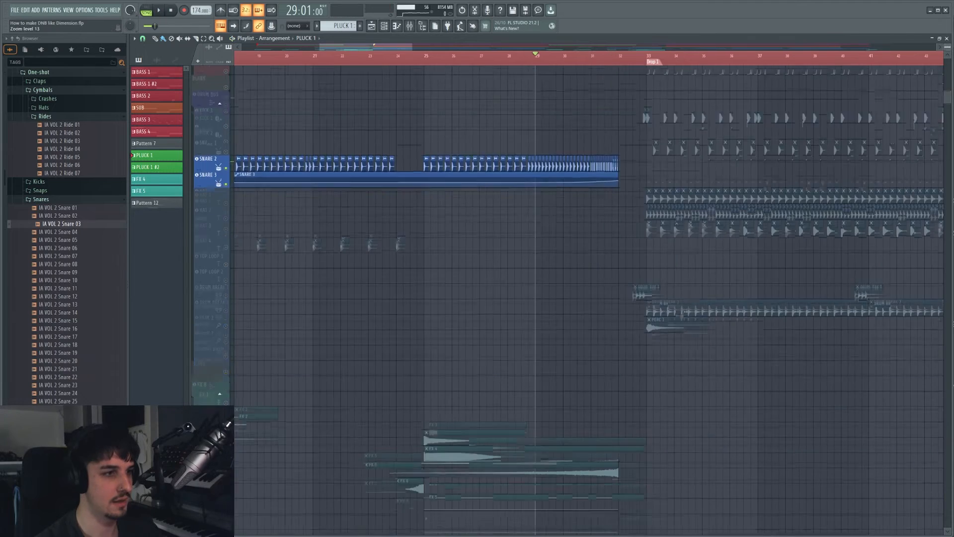
# Solo the HAT 4 track, play its hits from bar 17 and stop playback.
pyautogui.moveTo(558, 318); pyautogui.dragTo(776, 321)
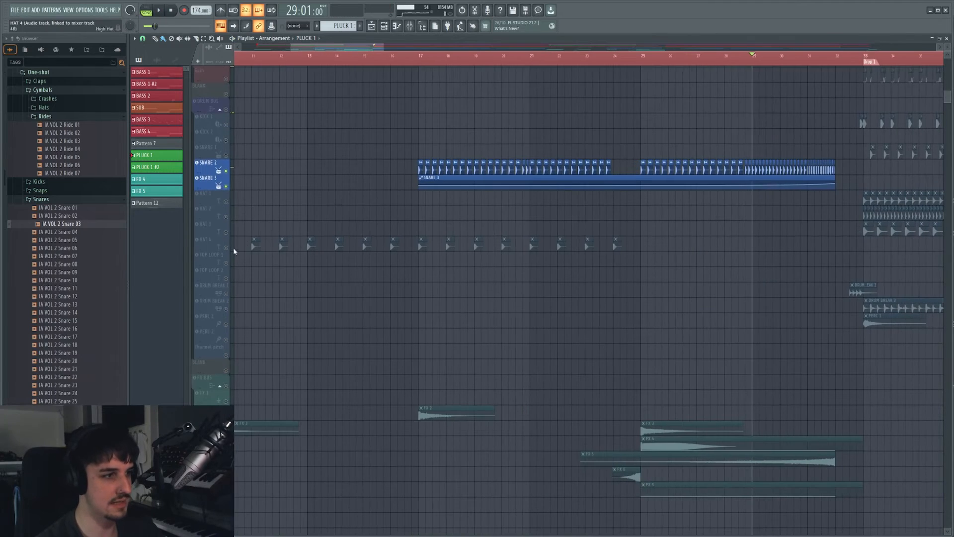
pyautogui.rightClick(226, 248)
pyautogui.moveTo(422, 297); pyautogui.dragTo(622, 354)
pyautogui.moveTo(783, 226); pyautogui.dragTo(747, 202)
pyautogui.press('space')
pyautogui.moveTo(711, 291); pyautogui.dragTo(526, 262)
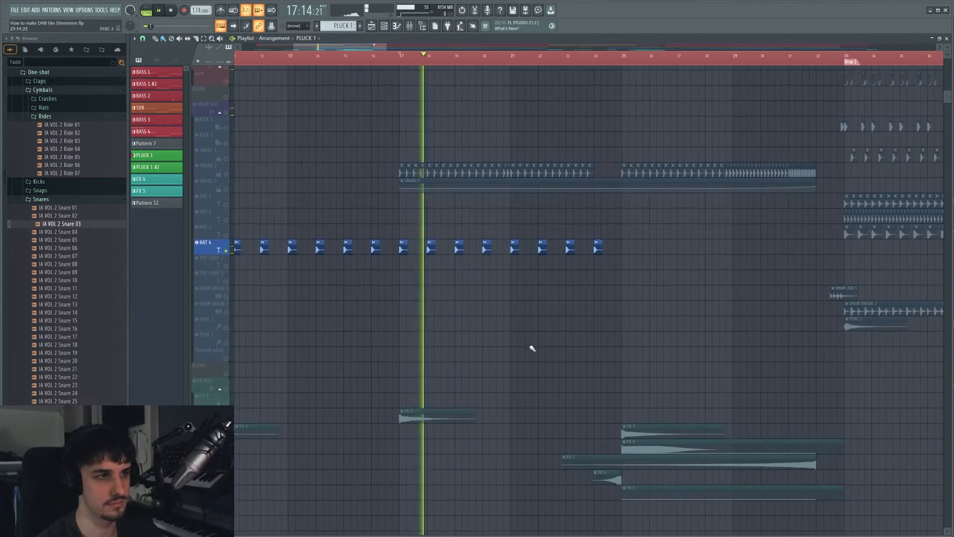
pyautogui.moveTo(538, 347); pyautogui.dragTo(529, 276)
pyautogui.press('space')
# Solo the FX tracks under the FX BUS, play them from bar 17 and stop.
pyautogui.rightClick(227, 354)
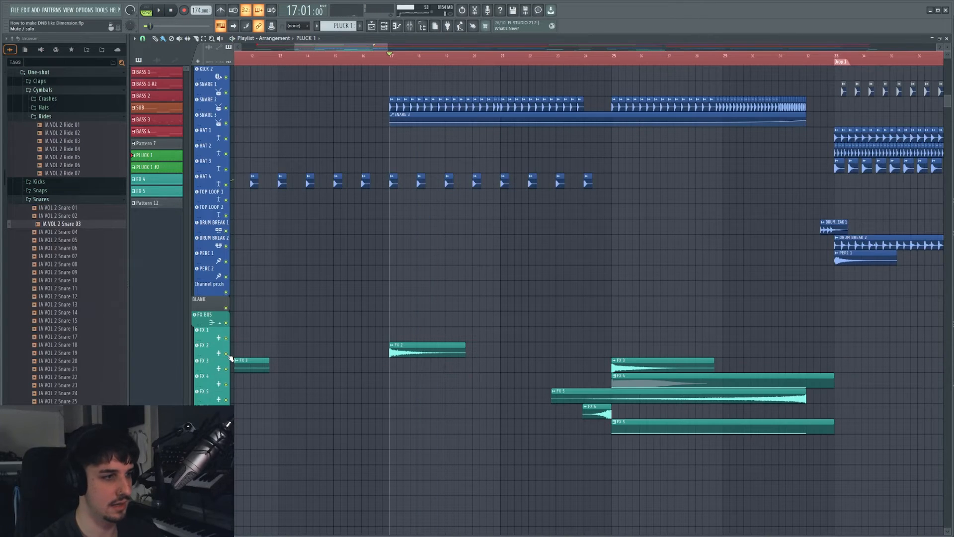
pyautogui.rightClick(226, 354)
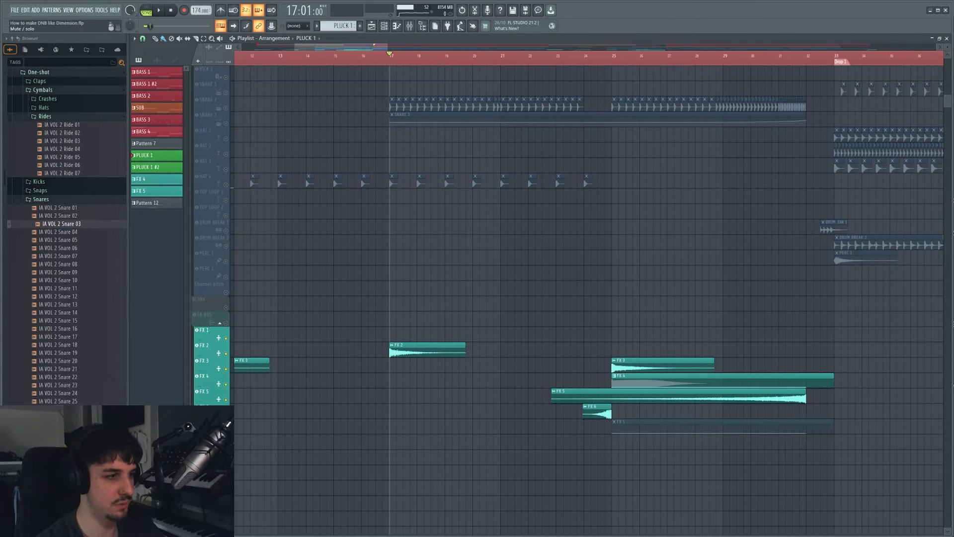
pyautogui.moveTo(471, 414); pyautogui.dragTo(453, 395)
pyautogui.scroll(-3, 524, 386)
pyautogui.moveTo(558, 377); pyautogui.dragTo(663, 388)
pyautogui.press('space')
pyautogui.moveTo(654, 202); pyautogui.dragTo(515, 236)
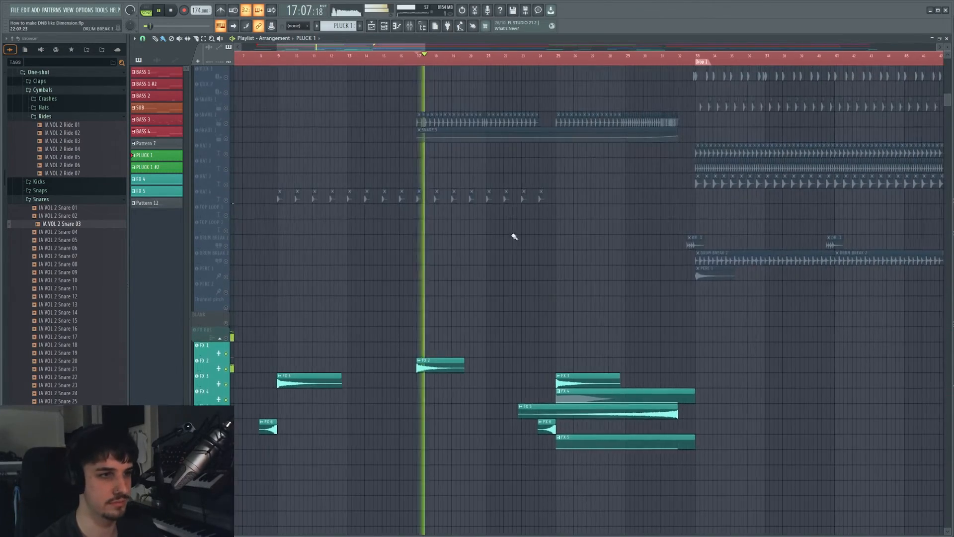
pyautogui.press('space')
# Audition the soloed FX clips from bar 9 and from bar 24, re-enabling all tracks before the build-up reaches Drop 1.
pyautogui.moveTo(524, 343); pyautogui.dragTo(636, 330)
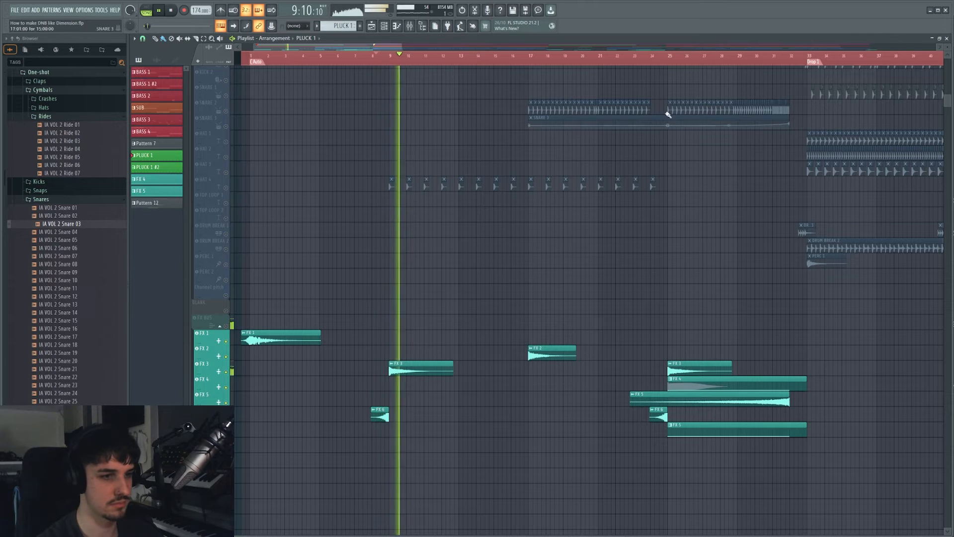
pyautogui.click(659, 61)
pyautogui.scroll(3, 697, 326)
pyautogui.moveTo(646, 329); pyautogui.dragTo(568, 322)
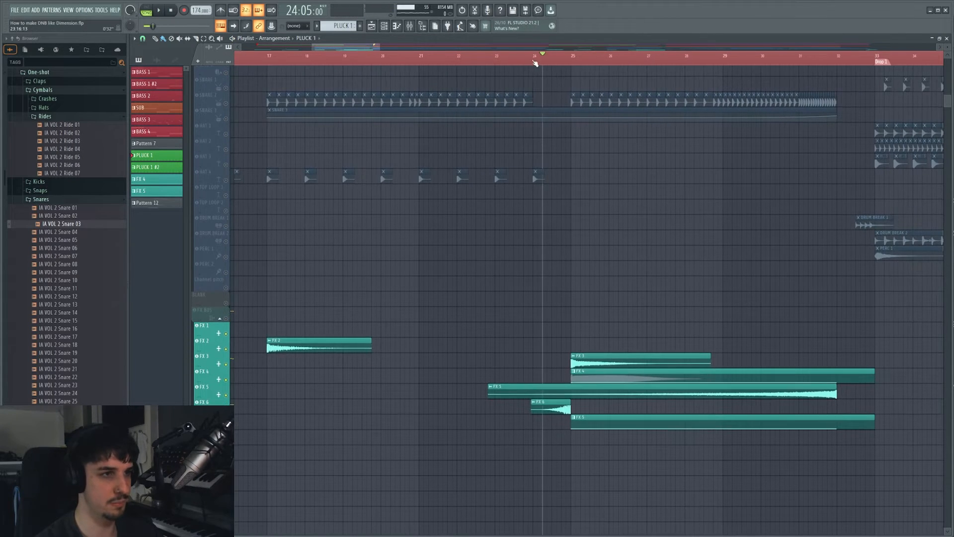
pyautogui.moveTo(763, 254); pyautogui.dragTo(688, 249)
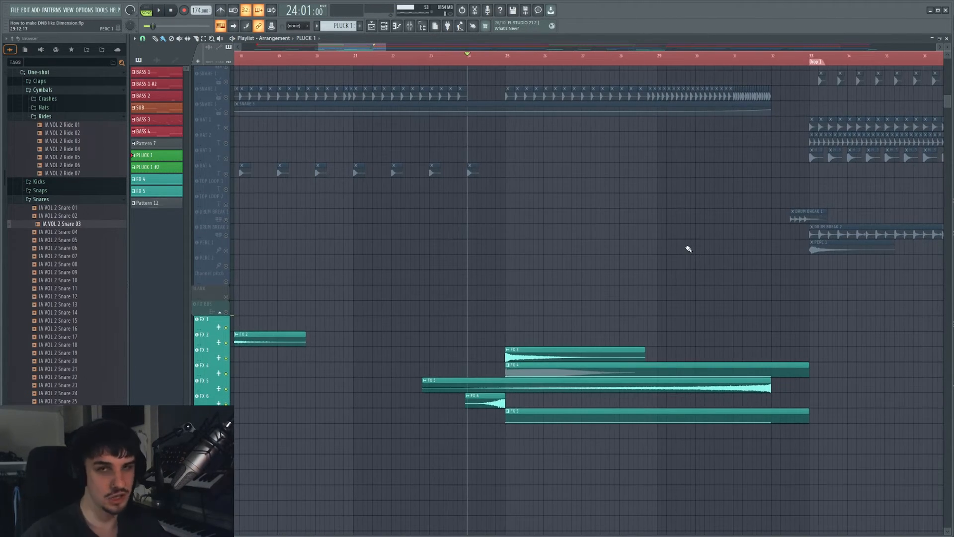
pyautogui.press('space')
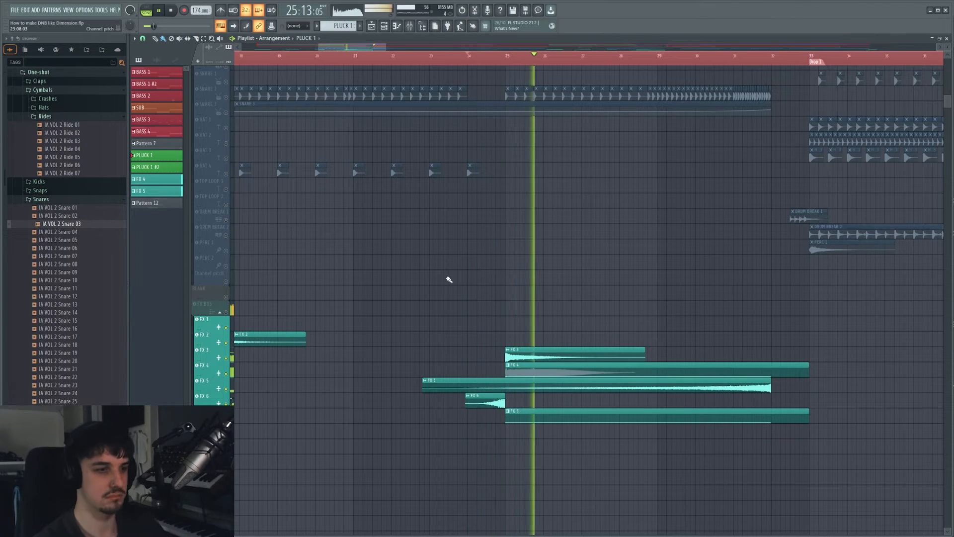
pyautogui.moveTo(607, 267); pyautogui.dragTo(558, 277)
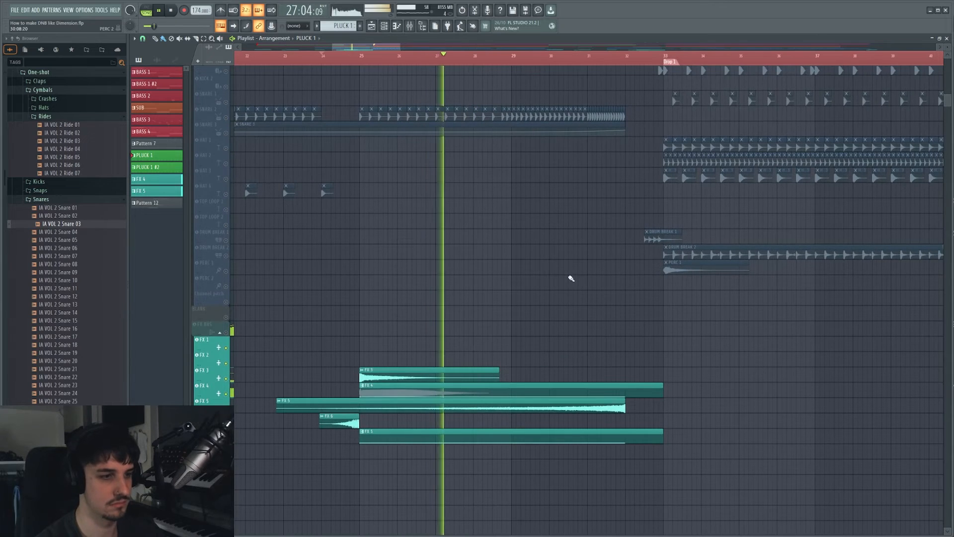
pyautogui.moveTo(544, 331)
pyautogui.mouseDown()
pyautogui.moveTo(524, 332)
pyautogui.moveTo(539, 339)
pyautogui.moveTo(532, 367)
pyautogui.moveTo(595, 358)
pyautogui.mouseUp()
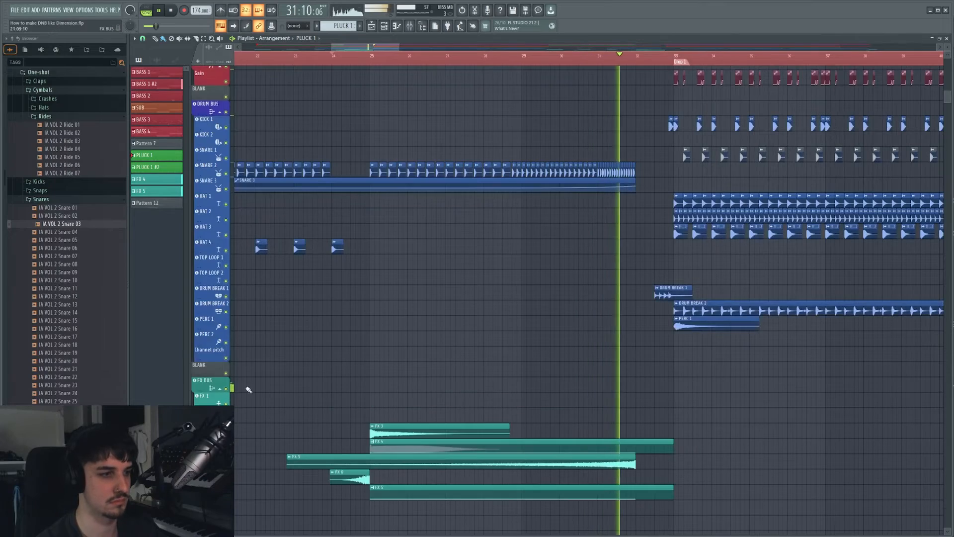
pyautogui.moveTo(682, 393); pyautogui.dragTo(610, 403)
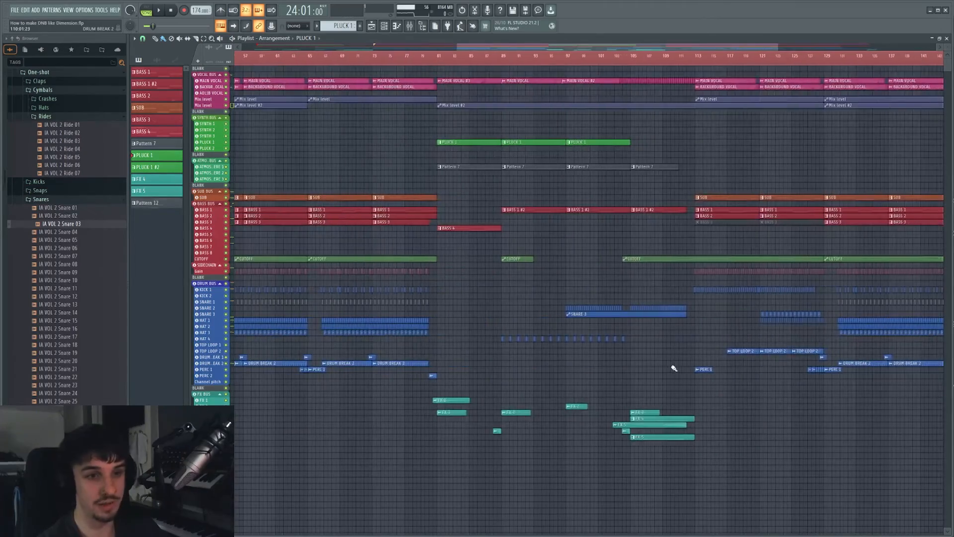
# Solo the KICK 1 track in the section starting at bar 113 and play it from there.
pyautogui.scroll(4, 621, 383)
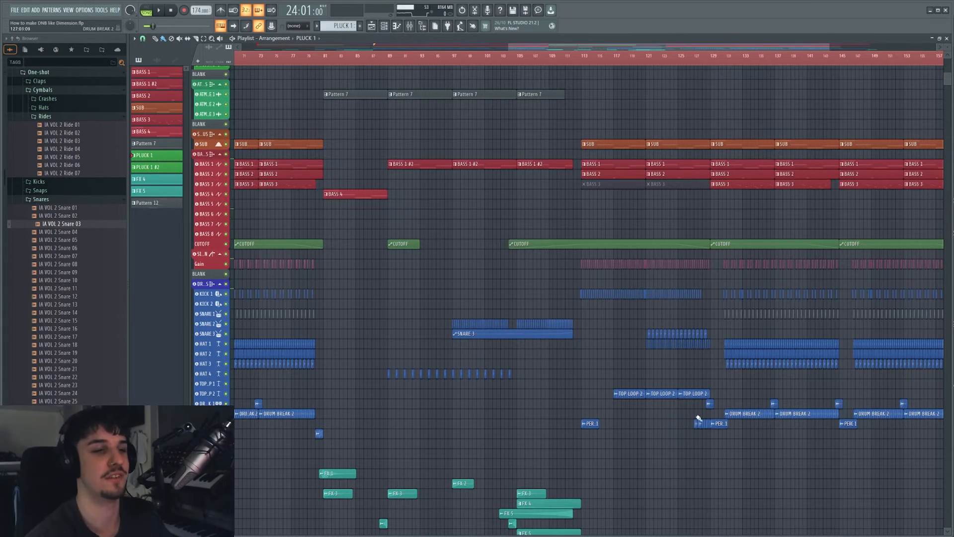
pyautogui.scroll(3, 685, 409)
pyautogui.scroll(5, 594, 291)
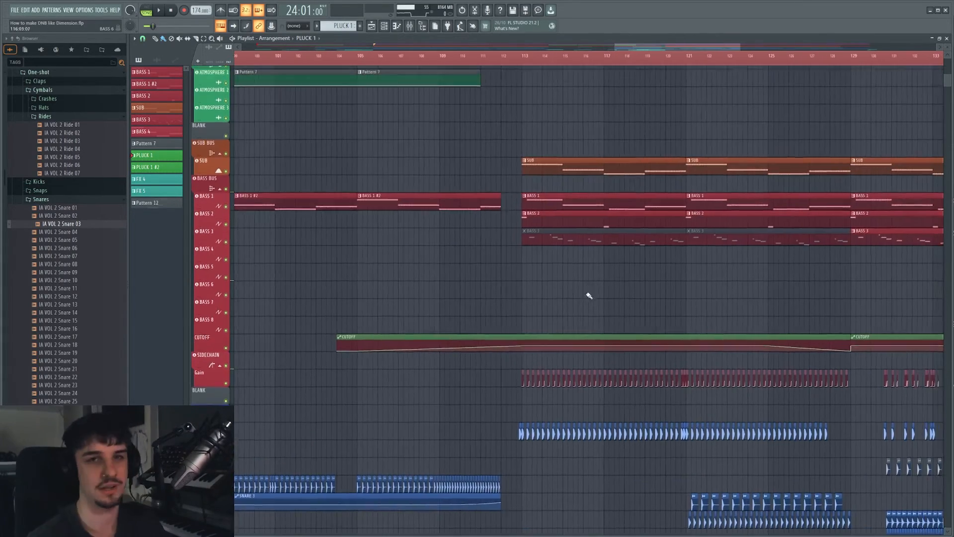
pyautogui.scroll(-5, 595, 290)
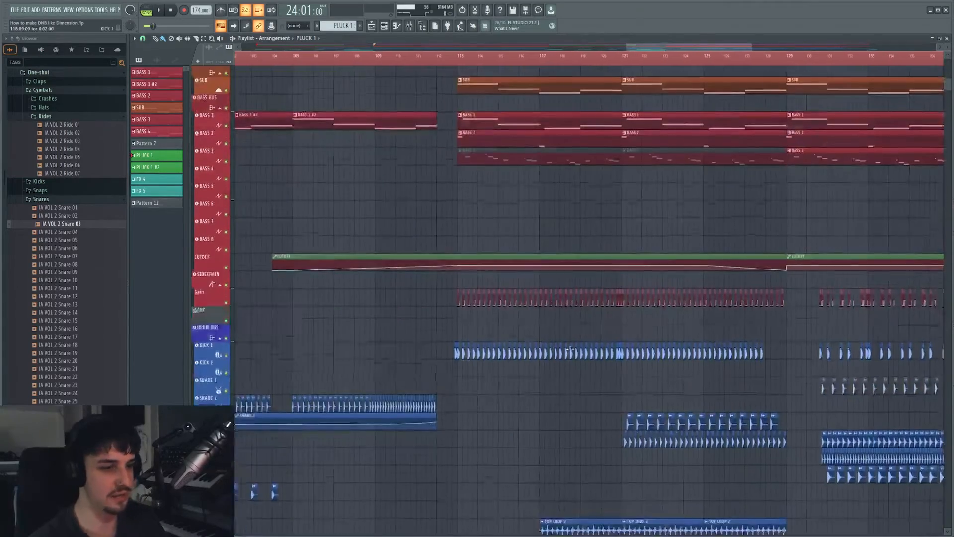
pyautogui.scroll(-3, 547, 323)
pyautogui.rightClick(227, 293)
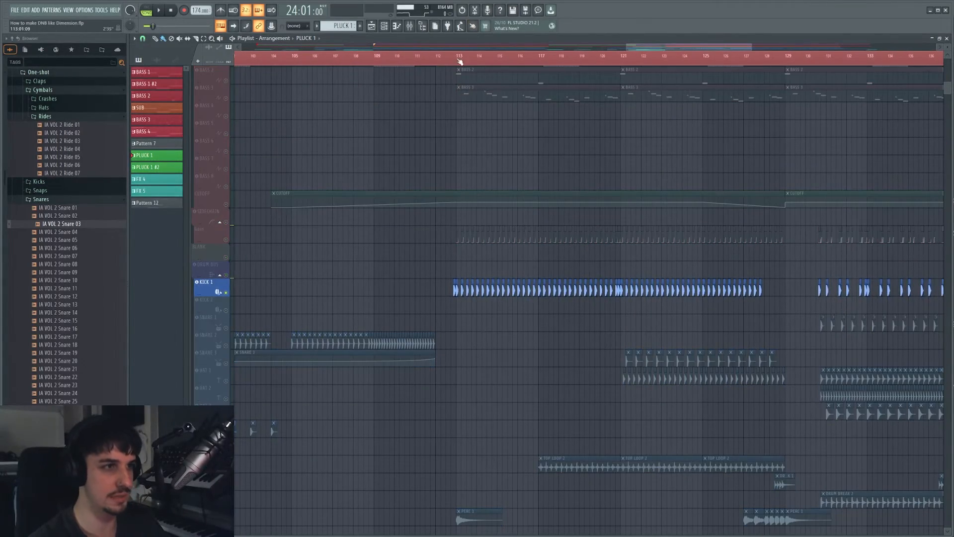
pyautogui.scroll(3, 486, 277)
pyautogui.moveTo(497, 300); pyautogui.dragTo(485, 351)
pyautogui.moveTo(513, 281); pyautogui.dragTo(498, 343)
pyautogui.moveTo(455, 137); pyautogui.dragTo(447, 336)
pyautogui.press('space')
# Enable BASS 1, BASS 2, SUB and the sidechain Gain automation tracks in the bar 113 section.
pyautogui.click(228, 211)
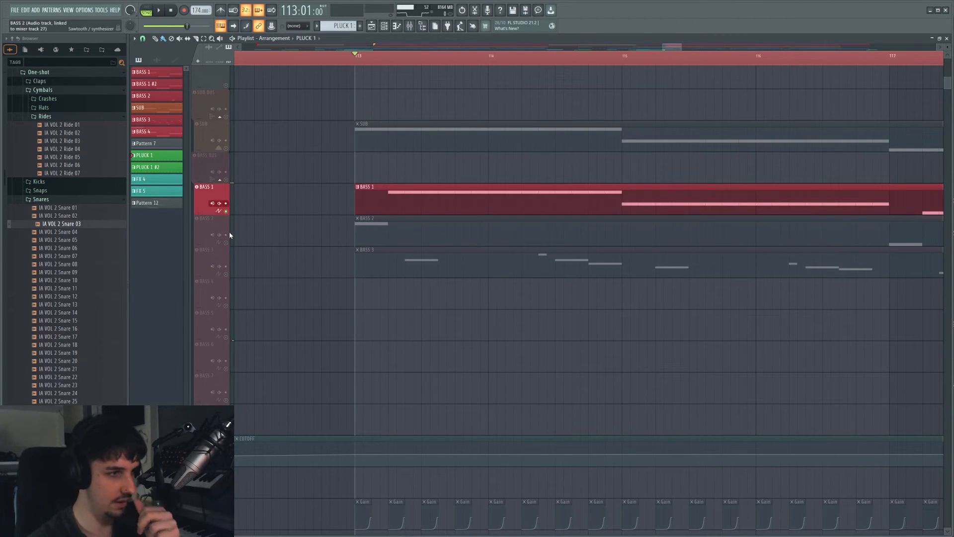
pyautogui.click(229, 243)
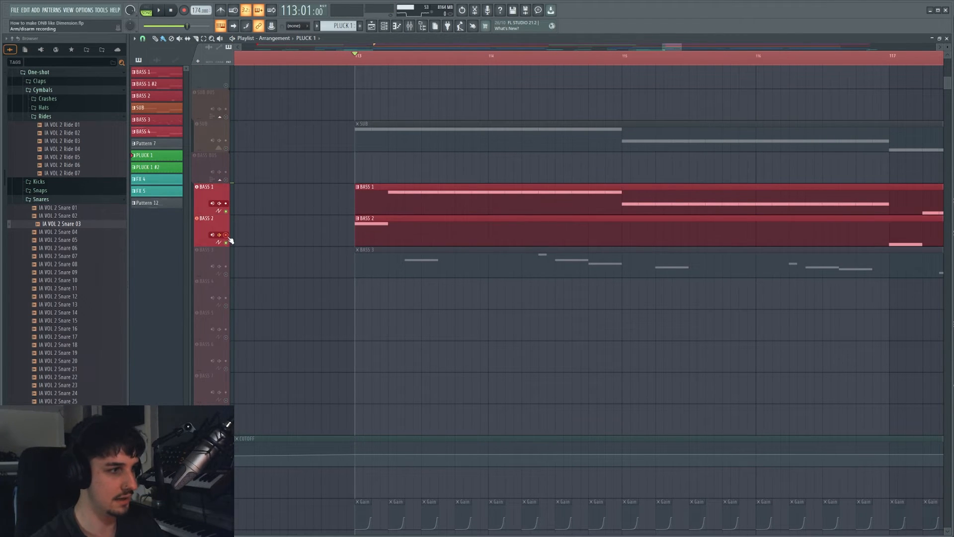
pyautogui.click(228, 149)
pyautogui.moveTo(340, 221); pyautogui.dragTo(351, 220)
pyautogui.moveTo(435, 248); pyautogui.dragTo(446, 127)
pyautogui.click(226, 404)
# Play the kick, basses and sub together from bar 113 while examining the clips, and stop playback.
pyautogui.moveTo(448, 362); pyautogui.dragTo(413, 397)
pyautogui.scroll(-4, 398, 371)
pyautogui.press('space')
pyautogui.moveTo(541, 299); pyautogui.dragTo(500, 303)
pyautogui.scroll(-3, 471, 333)
pyautogui.moveTo(537, 313); pyautogui.dragTo(513, 269)
pyautogui.scroll(-3, 564, 258)
pyautogui.moveTo(580, 262); pyautogui.dragTo(568, 287)
pyautogui.press('space')
# Enable the PERC 1 track alongside the kick and basses, play from bar 113 and stop.
pyautogui.scroll(-5, 570, 289)
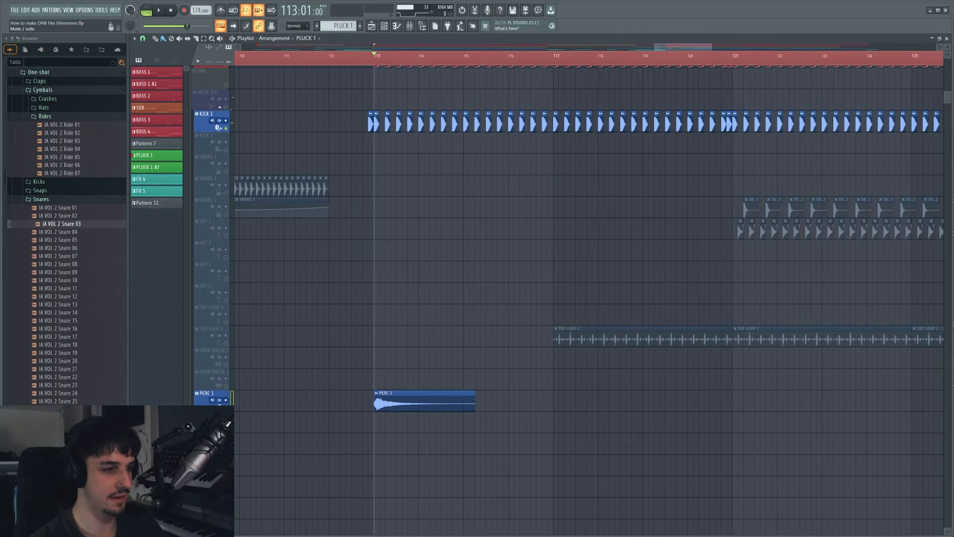
pyautogui.press('space')
pyautogui.moveTo(543, 355); pyautogui.dragTo(528, 384)
pyautogui.press('space')
# Enable the TOP LOOP 2 track with the other layers, play from bar 117 and stop.
pyautogui.click(211, 377)
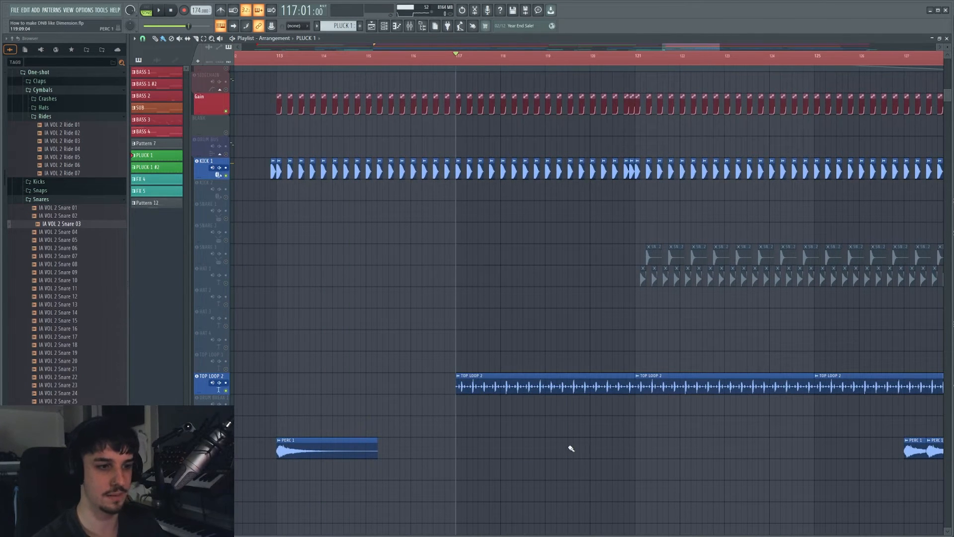
pyautogui.press('space')
pyautogui.moveTo(614, 427); pyautogui.dragTo(516, 452)
pyautogui.moveTo(499, 375); pyautogui.dragTo(441, 397)
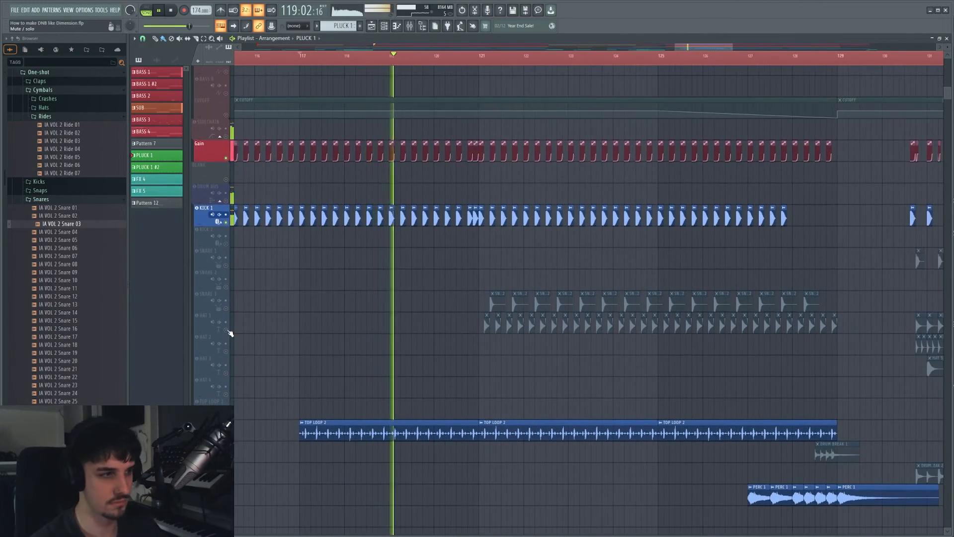
pyautogui.scroll(3, 497, 365)
pyautogui.moveTo(500, 367); pyautogui.dragTo(504, 387)
pyautogui.press('space')
# Enable the SNARE 3 and HAT 1 tracks for the drum pattern entering at bar 121.
pyautogui.scroll(-3, 575, 271)
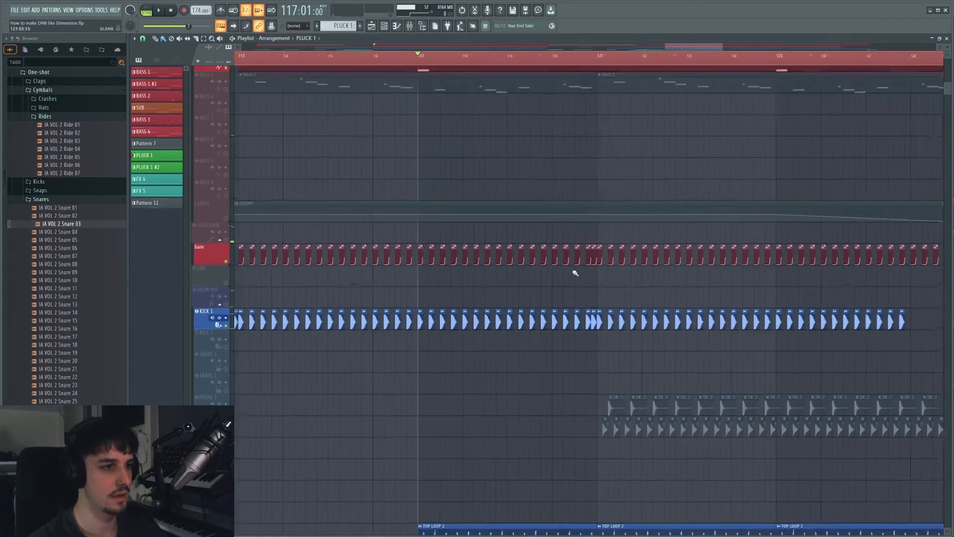
pyautogui.moveTo(337, 328); pyautogui.dragTo(466, 314)
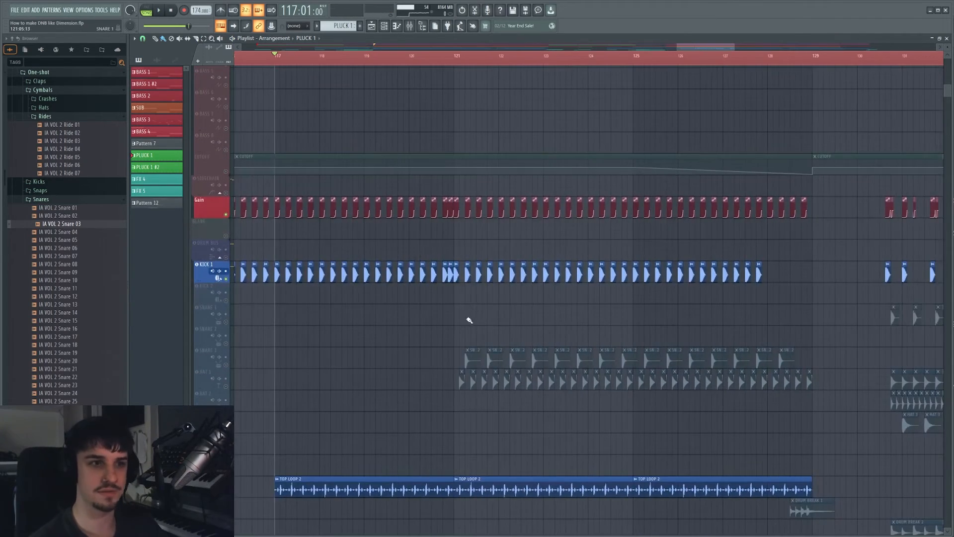
pyautogui.scroll(3, 468, 323)
pyautogui.moveTo(467, 345); pyautogui.dragTo(687, 408)
pyautogui.scroll(-3, 687, 409)
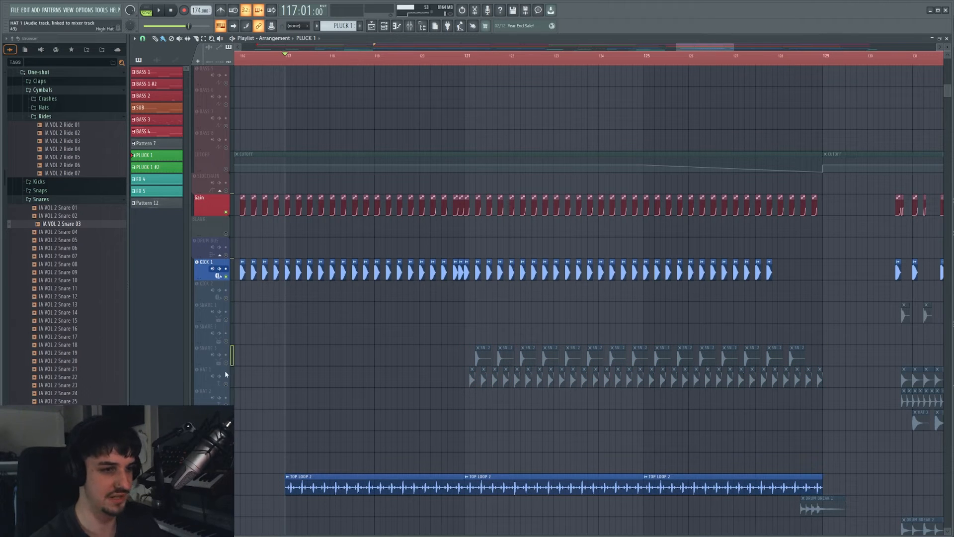
pyautogui.moveTo(227, 363); pyautogui.dragTo(227, 384)
# Remove the KICK 1 clips just before bar 121 and restore them to examine the doubled kick pattern.
pyautogui.scroll(5, 506, 259)
pyautogui.moveTo(506, 259); pyautogui.dragTo(664, 308)
pyautogui.scroll(2, 532, 303)
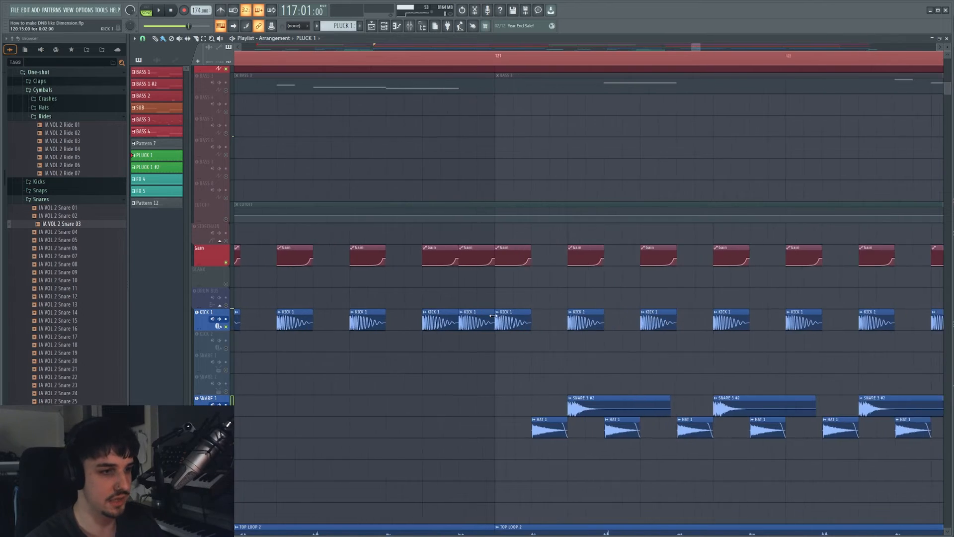
pyautogui.moveTo(532, 305); pyautogui.dragTo(637, 322)
pyautogui.scroll(-2, 636, 322)
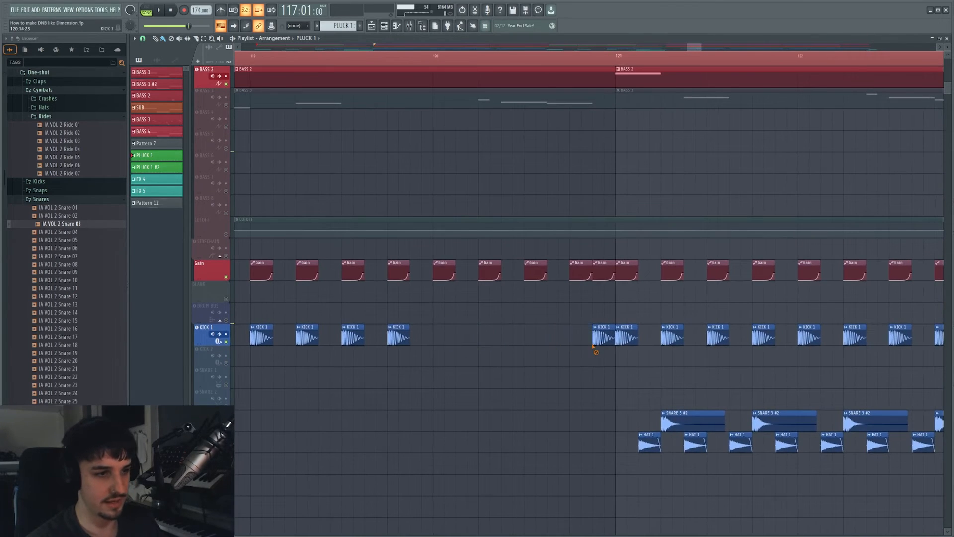
pyautogui.moveTo(443, 286); pyautogui.dragTo(607, 298)
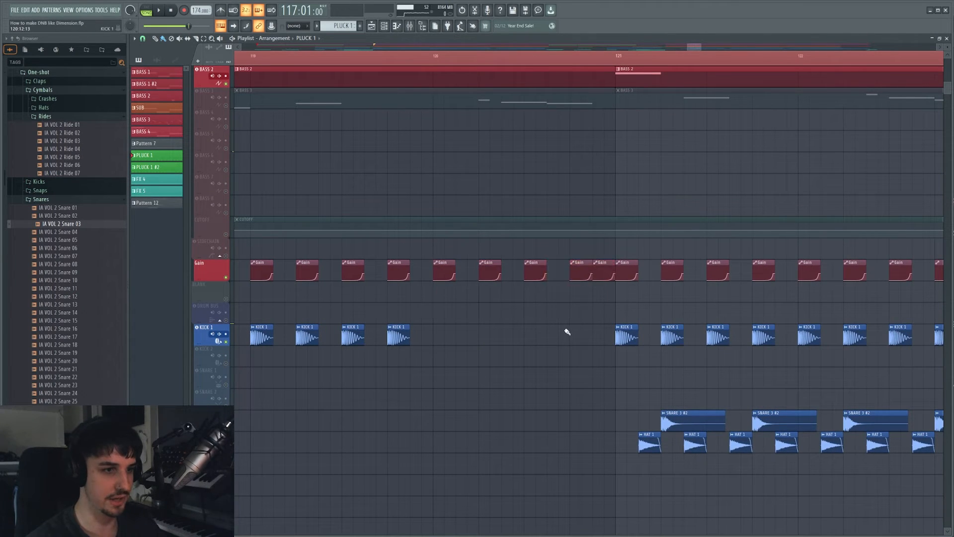
pyautogui.scroll(3, 560, 325)
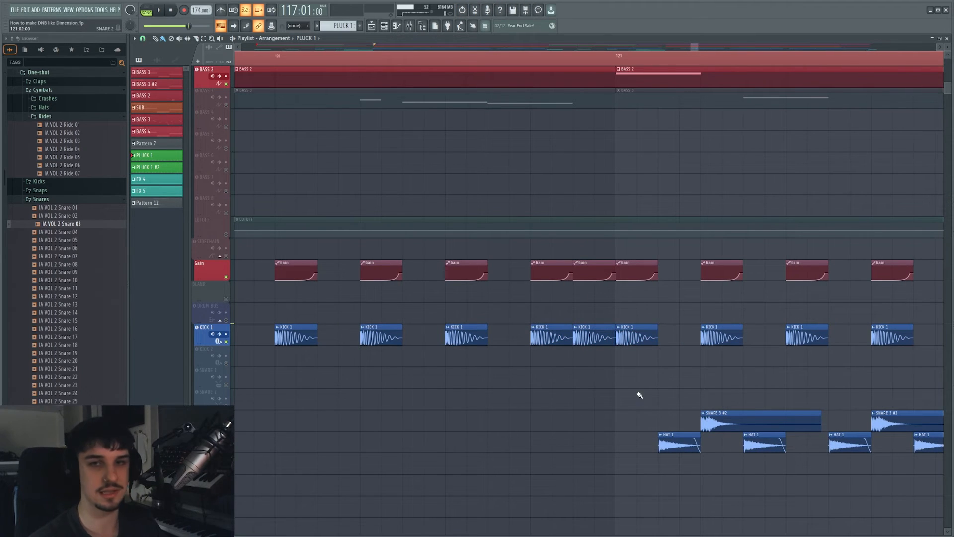
pyautogui.scroll(-3, 639, 399)
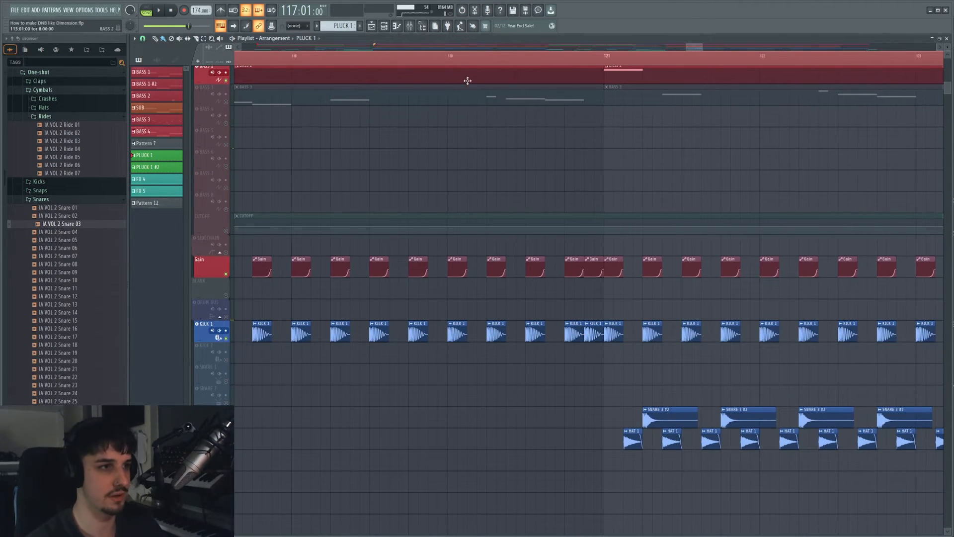
# Play the drum and bass layers from bar 120 into the snare and hat pattern at bar 121, and stop.
pyautogui.scroll(-3, 596, 347)
pyautogui.press('space')
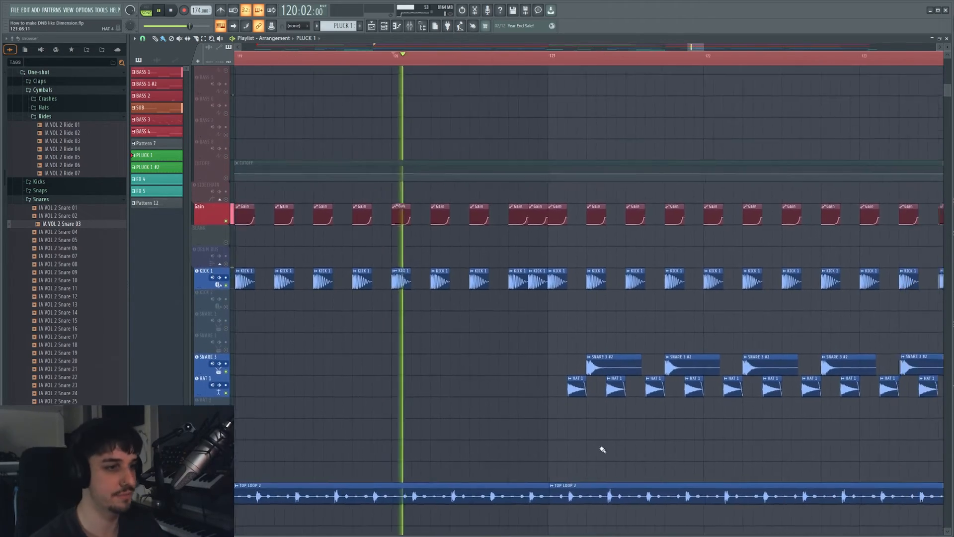
pyautogui.scroll(-3, 512, 437)
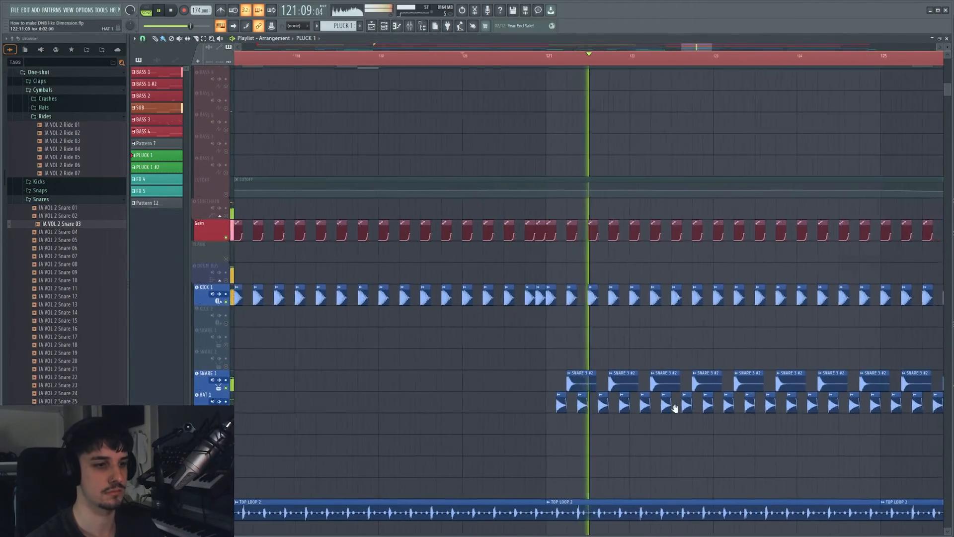
pyautogui.scroll(-2, 566, 364)
pyautogui.scroll(-4, 559, 385)
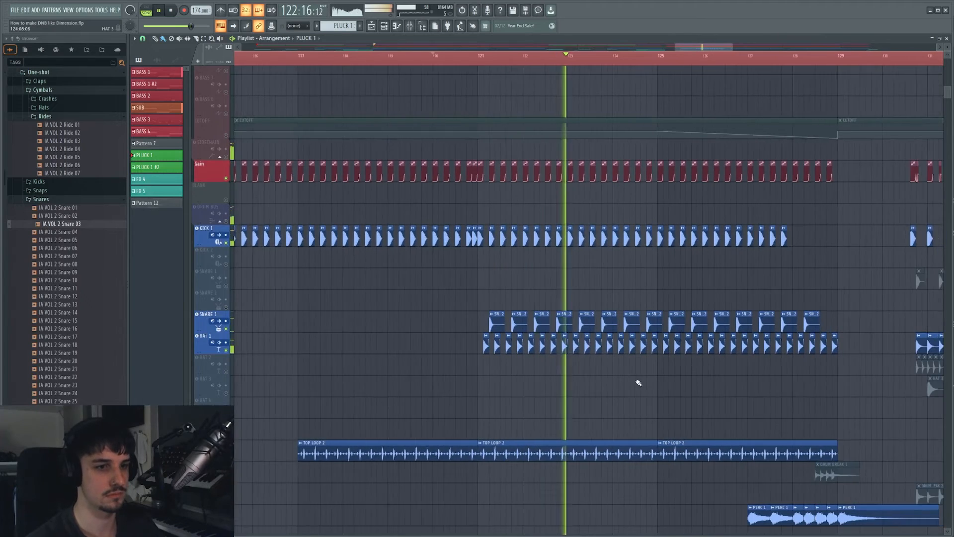
pyautogui.hscroll(4, 616, 377)
pyautogui.press('space')
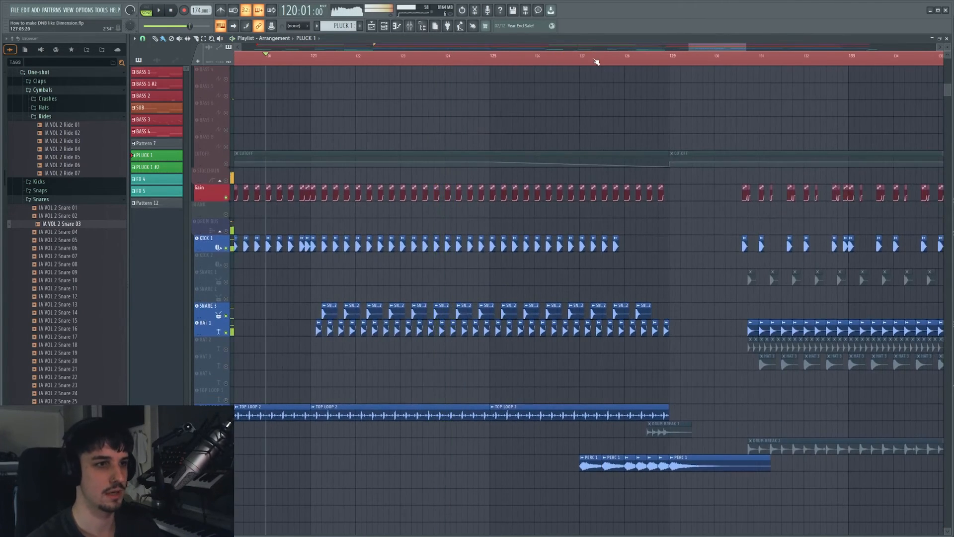
# Enable the DRUM BREAK 1 track with the other layers, play from bar 127 and stop.
pyautogui.click(595, 59)
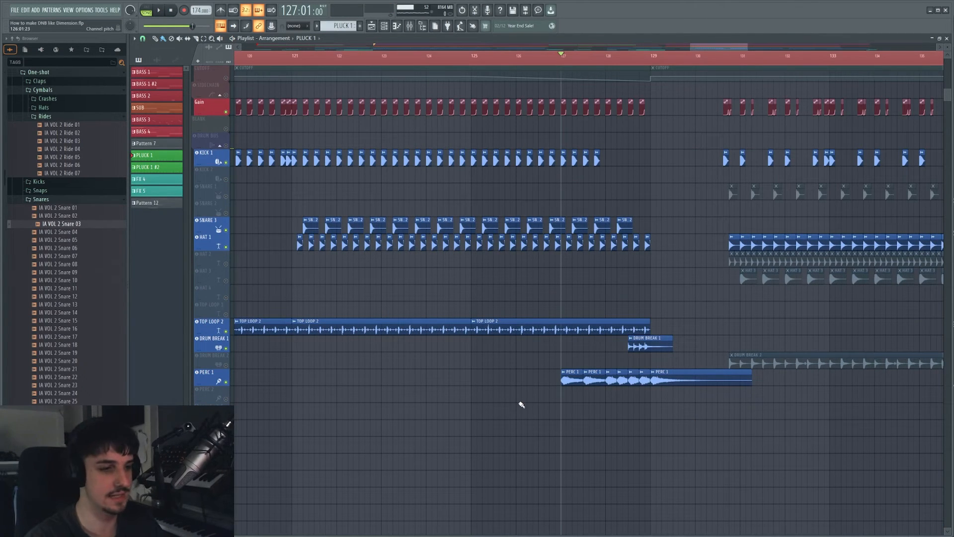
pyautogui.scroll(3, 647, 358)
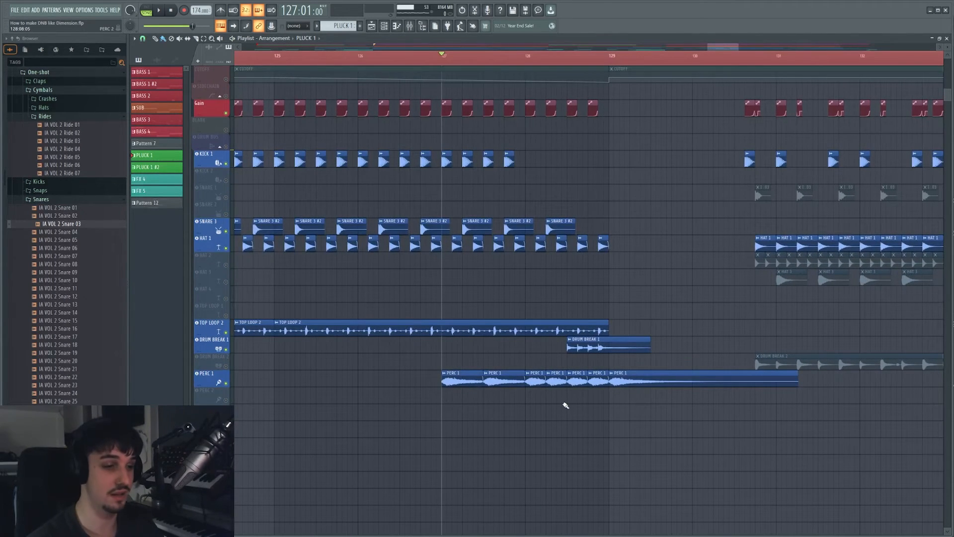
pyautogui.press('space')
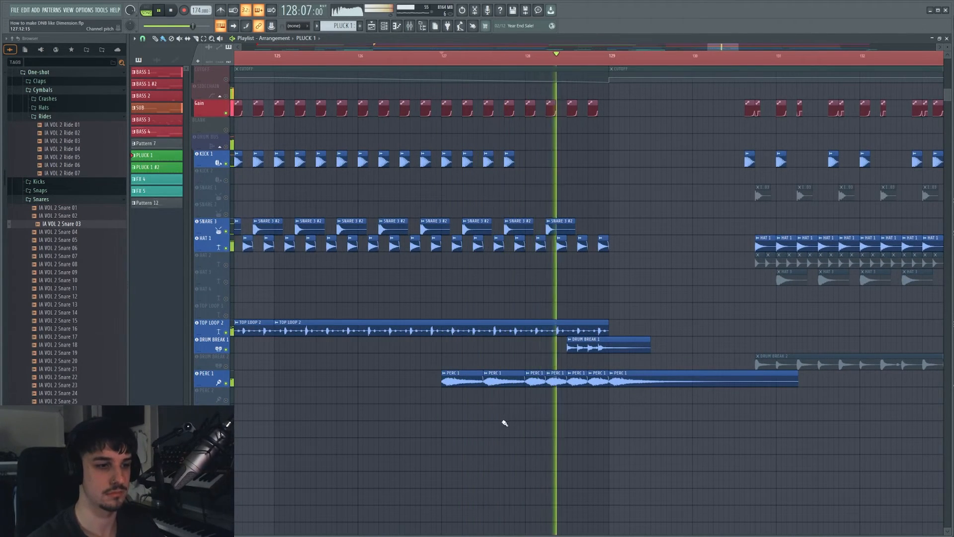
pyautogui.scroll(2, 541, 458)
pyautogui.scroll(2, 541, 422)
pyautogui.press('space')
# Examine the drum gap from bar 129 up to the point where the kick returns in bar 130.
pyautogui.scroll(-4, 577, 288)
pyautogui.scroll(-5, 577, 269)
pyautogui.scroll(3, 576, 268)
pyautogui.moveTo(553, 269); pyautogui.dragTo(561, 373)
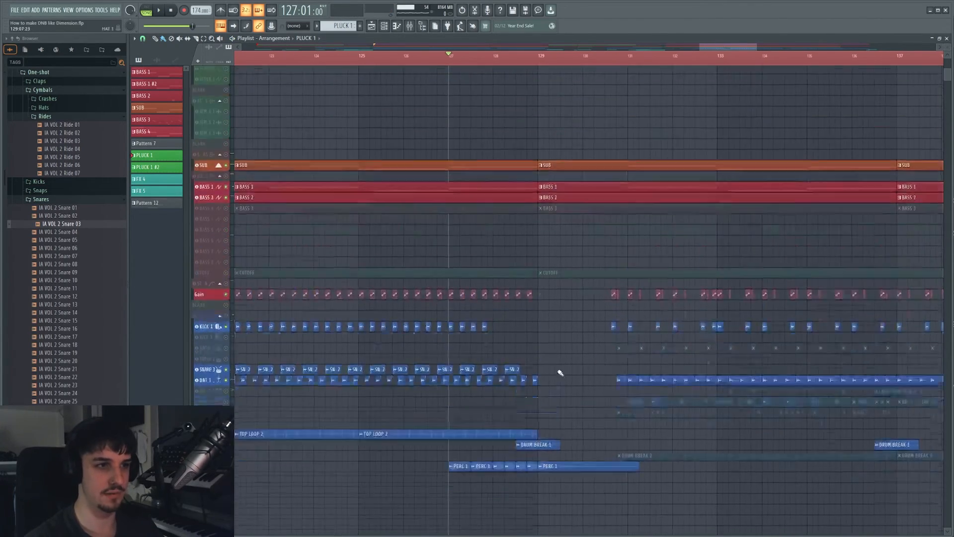
pyautogui.scroll(2, 561, 372)
pyautogui.moveTo(626, 120)
pyautogui.mouseDown()
pyautogui.moveTo(560, 274)
pyautogui.moveTo(611, 209)
pyautogui.moveTo(583, 214)
pyautogui.mouseUp()
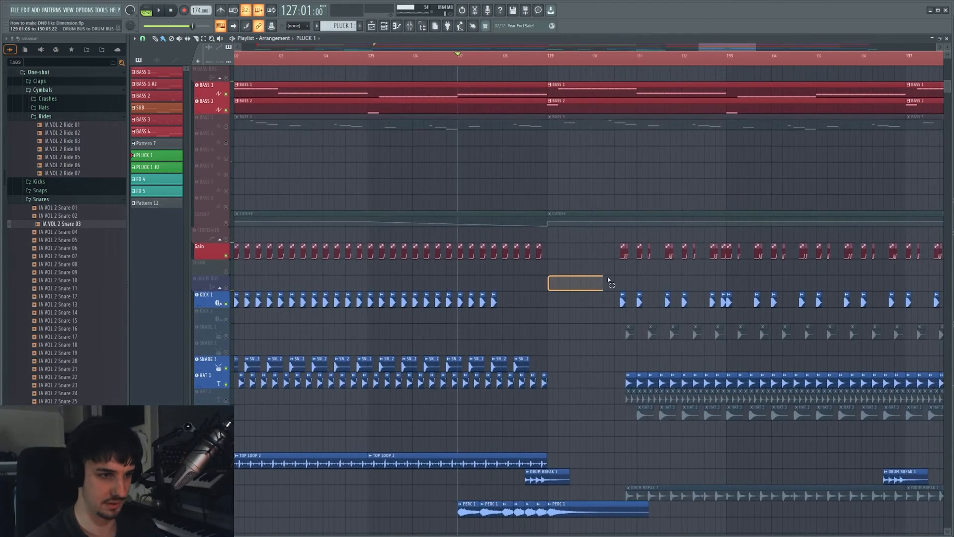
pyautogui.scroll(3, 611, 288)
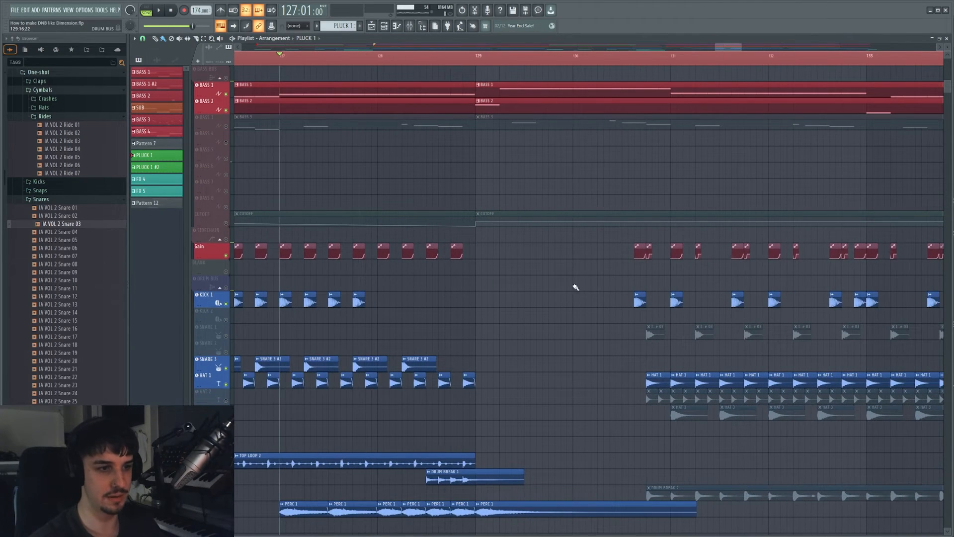
# Enable the SNARE 1 track, play from step 11 of bar 130 and stop.
pyautogui.scroll(3, 686, 284)
pyautogui.moveTo(580, 273); pyautogui.dragTo(547, 259)
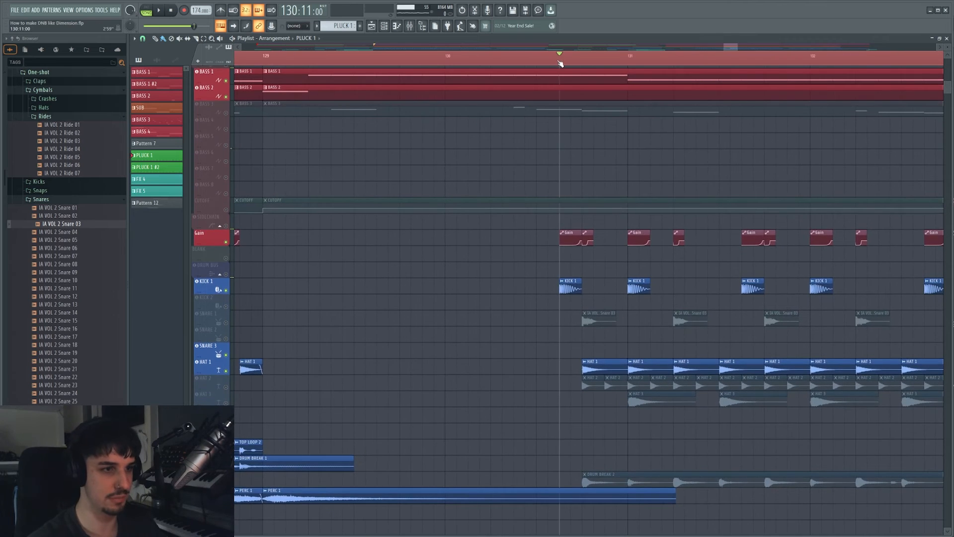
pyautogui.click(226, 322)
pyautogui.press('space')
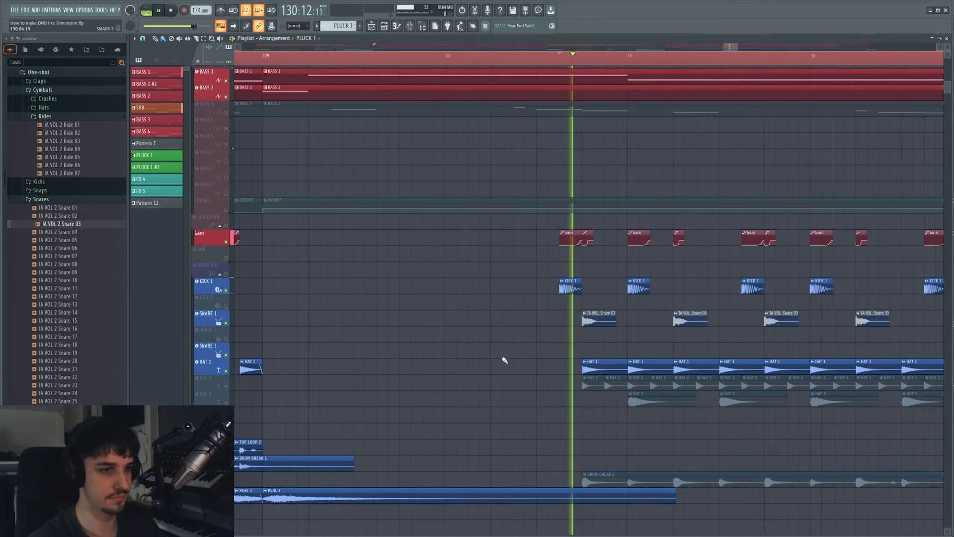
pyautogui.press('space')
# Turn all tracks back on and place the playhead at bar 121 beside the vocal clips.
pyautogui.rightClick(227, 340)
pyautogui.moveTo(568, 360); pyautogui.dragTo(853, 403)
pyautogui.scroll(-3, 845, 398)
pyautogui.scroll(-4, 520, 160)
pyautogui.scroll(8, 462, 145)
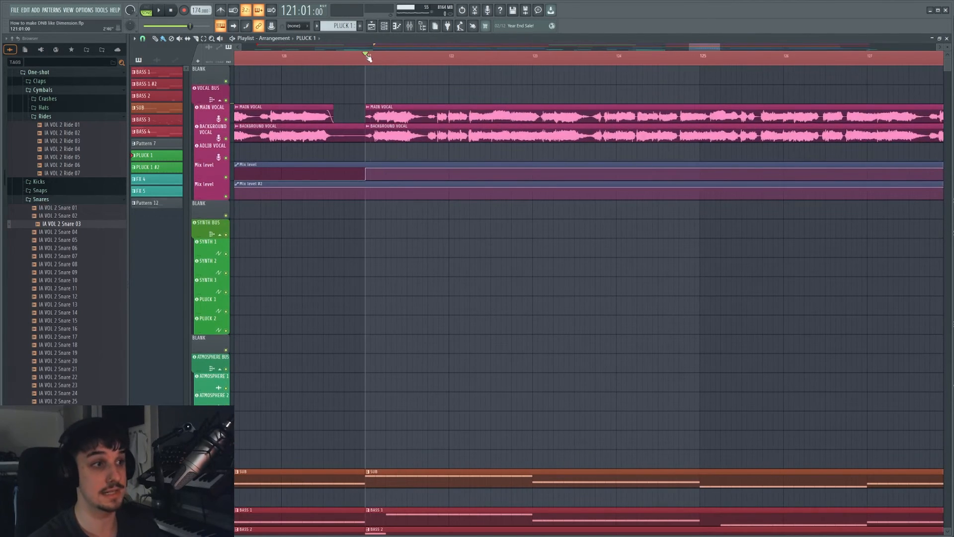
# Solo the MAIN VOCAL track and play it from bar 121, switching its Mix level automation off and on.
pyautogui.rightClick(227, 120)
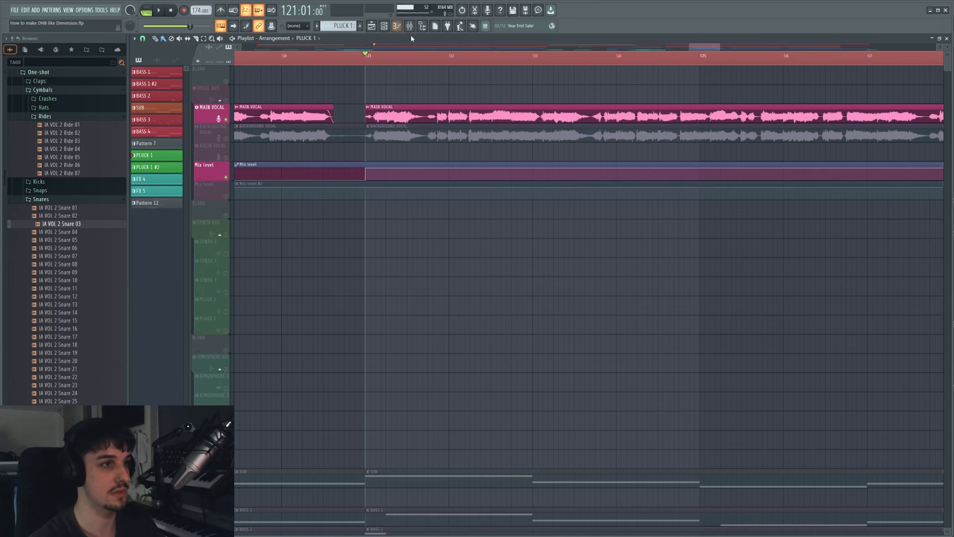
pyautogui.click(226, 177)
pyautogui.press('space')
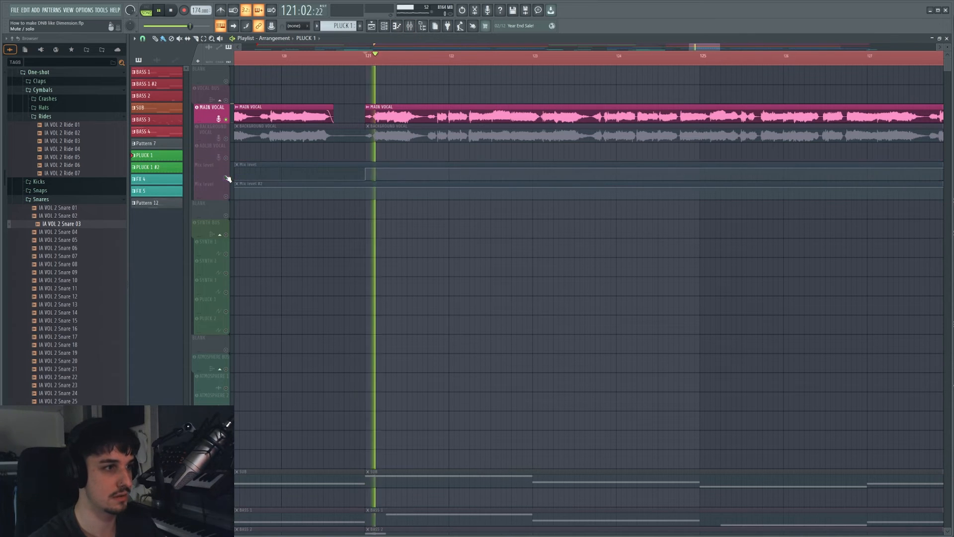
pyautogui.click(227, 178)
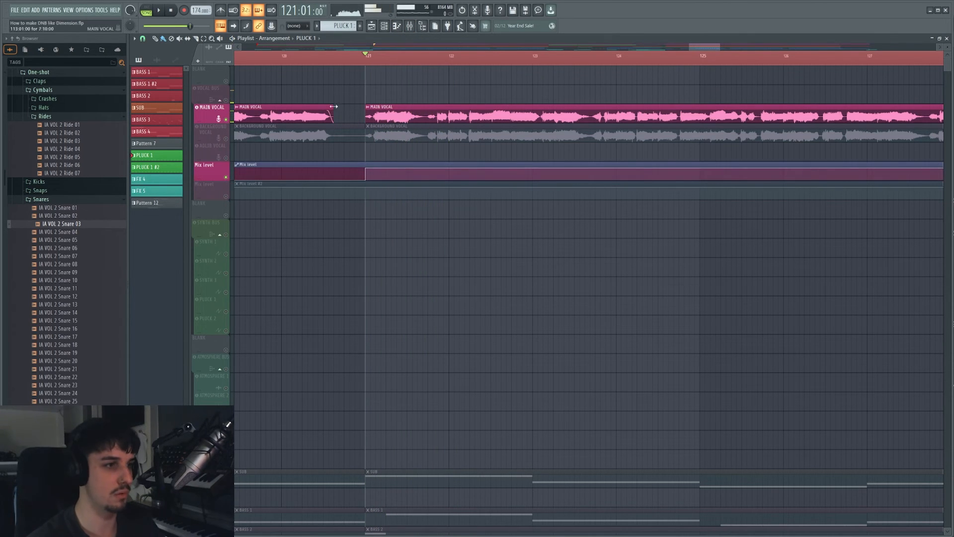
# Open the LFOTool effect on the VOCAL BUS mixer channel.
pyautogui.click(409, 28)
pyautogui.scroll(5, 265, 178)
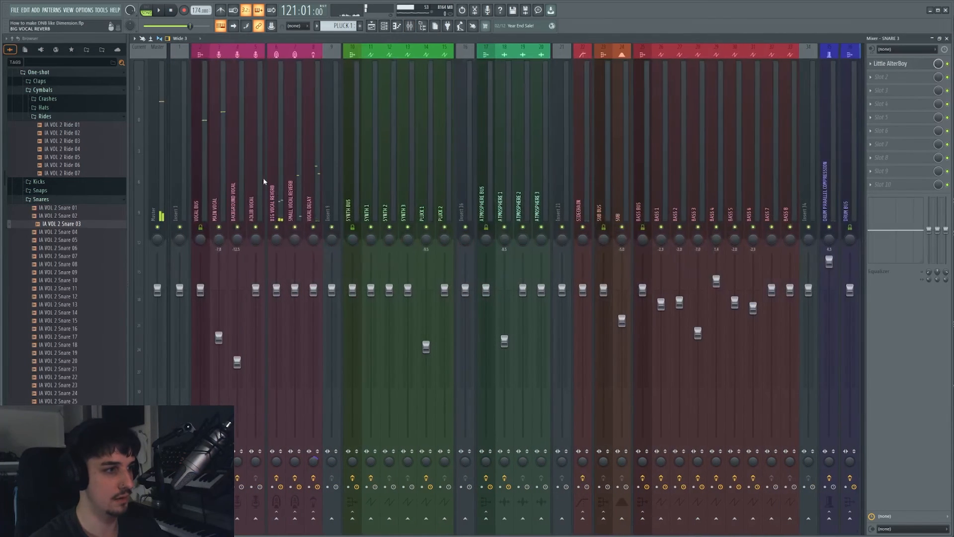
pyautogui.click(200, 198)
pyautogui.click(887, 91)
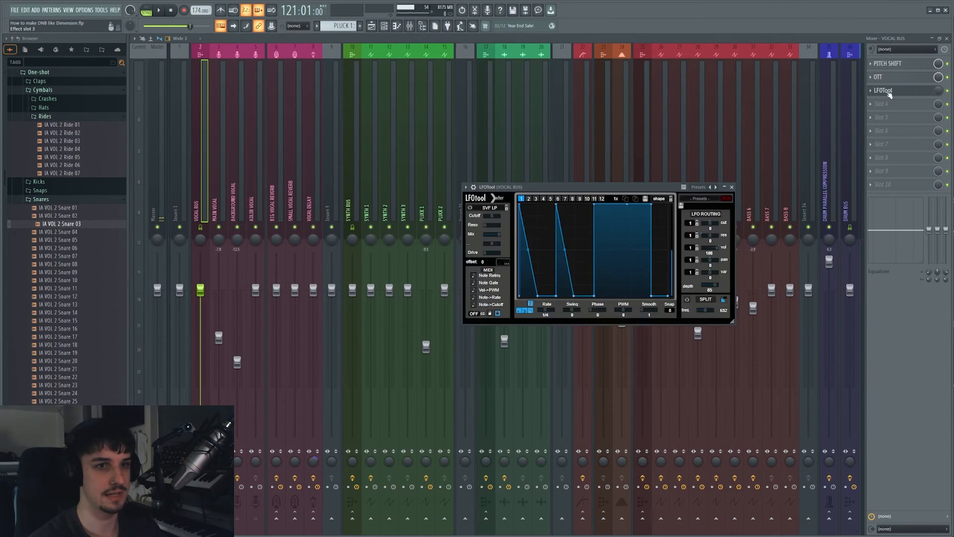
pyautogui.moveTo(559, 189); pyautogui.dragTo(552, 191)
# Browse the LFOTool TranceGate presets without loading one, close the plugin and return to the playlist.
pyautogui.click(692, 201)
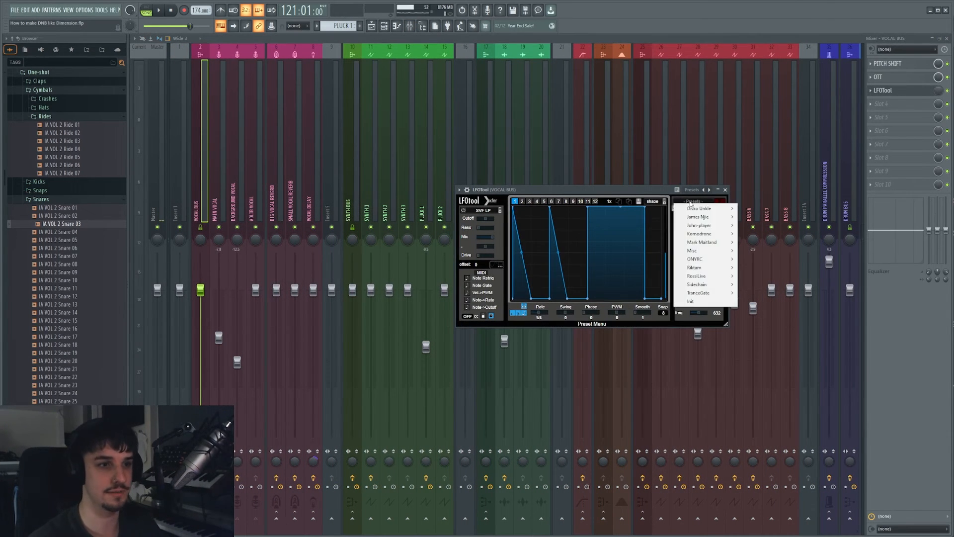
pyautogui.moveTo(720, 294)
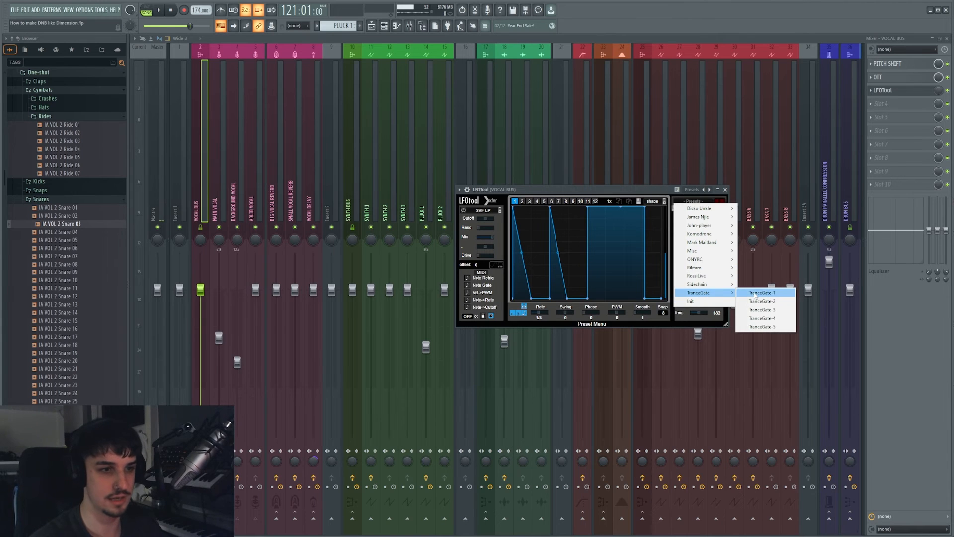
pyautogui.click(635, 197)
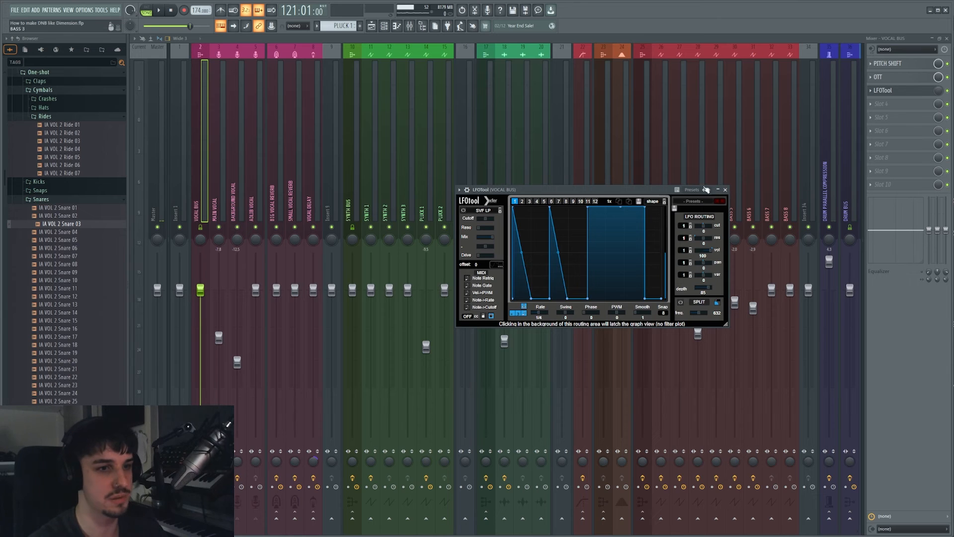
pyautogui.click(725, 190)
pyautogui.click(372, 26)
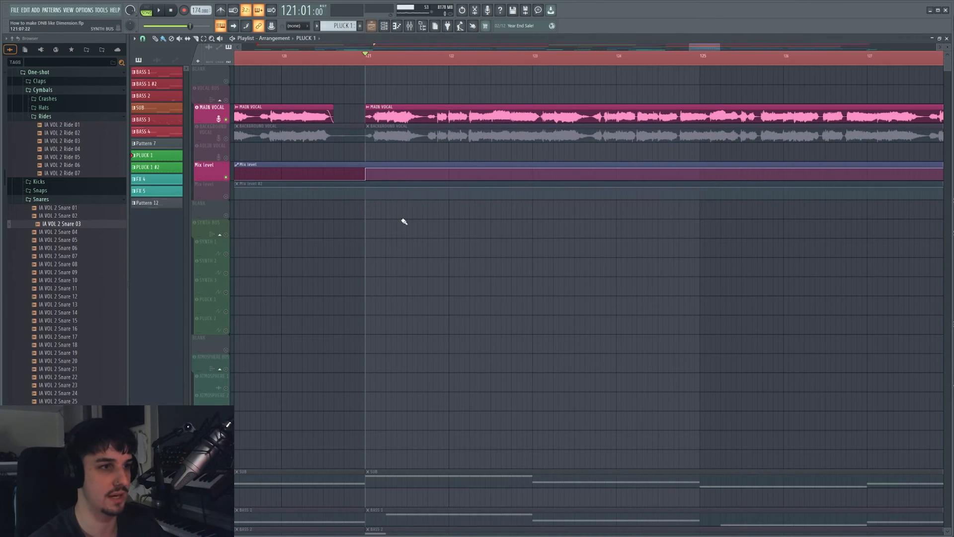
# Enable the BACKGROUND VOCAL track and its Mix level automation, play both vocals from bar 121 and stop.
pyautogui.press('space')
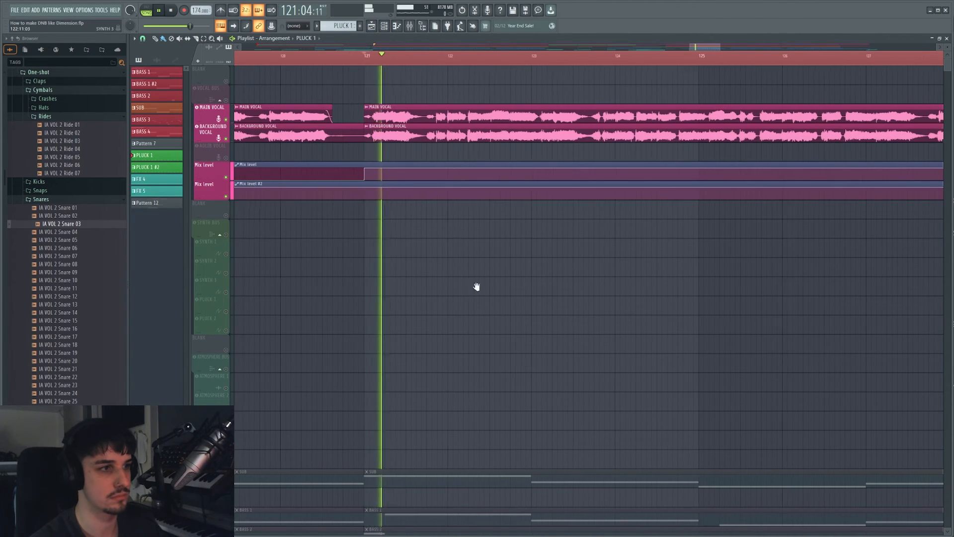
pyautogui.moveTo(475, 285); pyautogui.dragTo(571, 247)
pyautogui.scroll(-2, 511, 244)
pyautogui.moveTo(510, 243)
pyautogui.mouseDown()
pyautogui.moveTo(457, 253)
pyautogui.moveTo(519, 226)
pyautogui.mouseUp()
pyautogui.scroll(-2, 456, 257)
pyautogui.press('space')
# Turn all tracks back on and play the full arrangement from bar 111.
pyautogui.rightClick(227, 108)
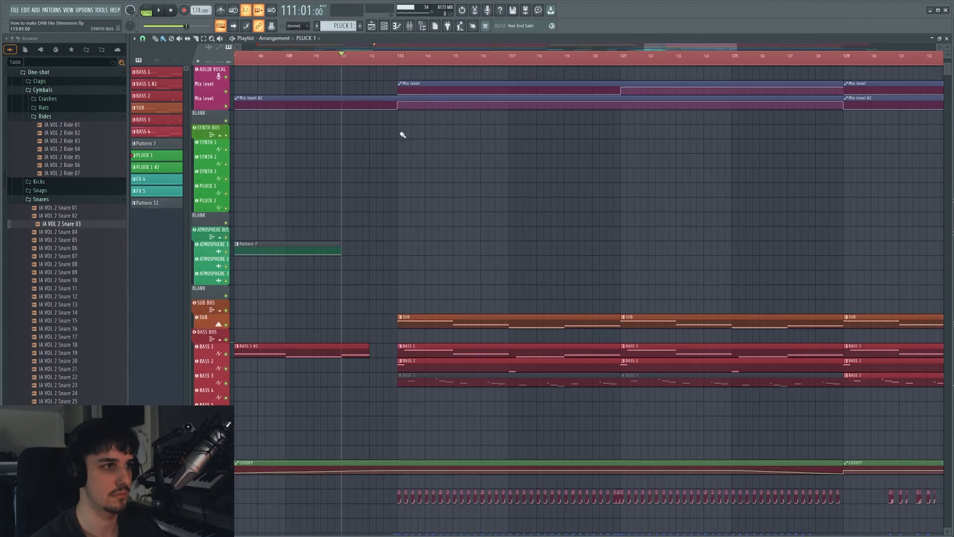
pyautogui.moveTo(400, 134); pyautogui.dragTo(477, 162)
pyautogui.press('space')
# Examine the vocal, sub, bass, CUTOFF automation and drum clips while the full section plays, and stop playback.
pyautogui.moveTo(503, 221); pyautogui.dragTo(530, 138)
pyautogui.moveTo(525, 194); pyautogui.dragTo(571, 232)
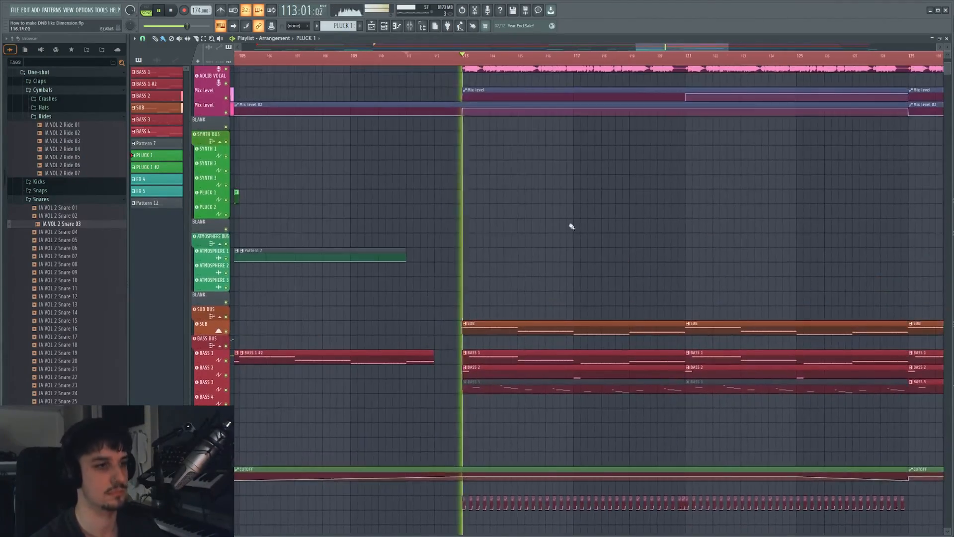
pyautogui.scroll(-2, 571, 232)
pyautogui.moveTo(610, 387); pyautogui.dragTo(583, 307)
pyautogui.moveTo(553, 219); pyautogui.dragTo(528, 316)
pyautogui.moveTo(544, 363); pyautogui.dragTo(534, 321)
pyautogui.scroll(2, 535, 321)
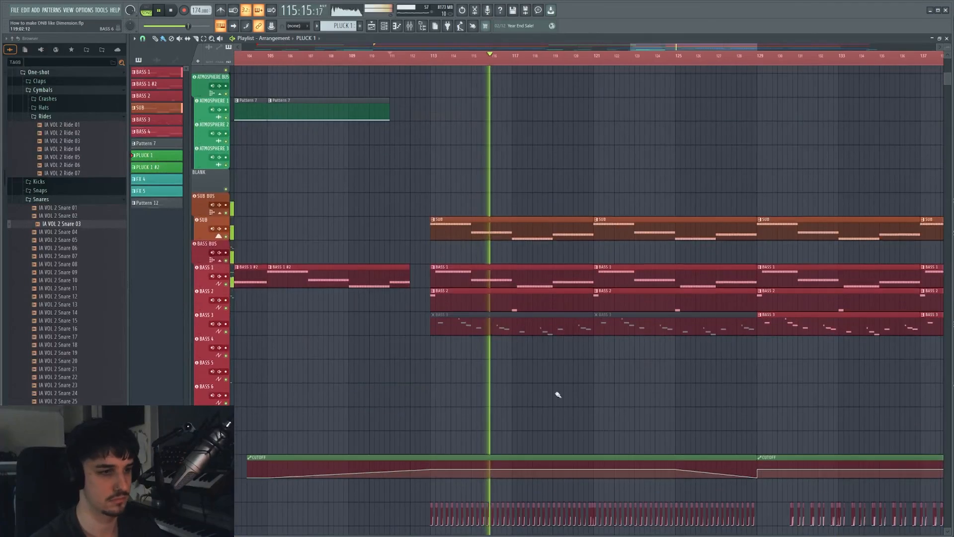
pyautogui.moveTo(568, 422); pyautogui.dragTo(539, 251)
pyautogui.moveTo(589, 302); pyautogui.dragTo(545, 314)
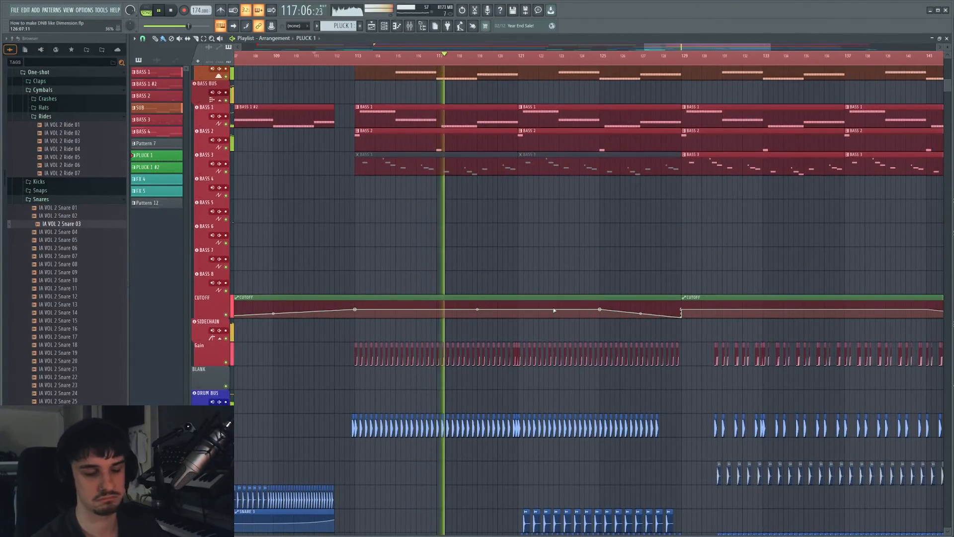
pyautogui.moveTo(492, 336); pyautogui.dragTo(462, 328)
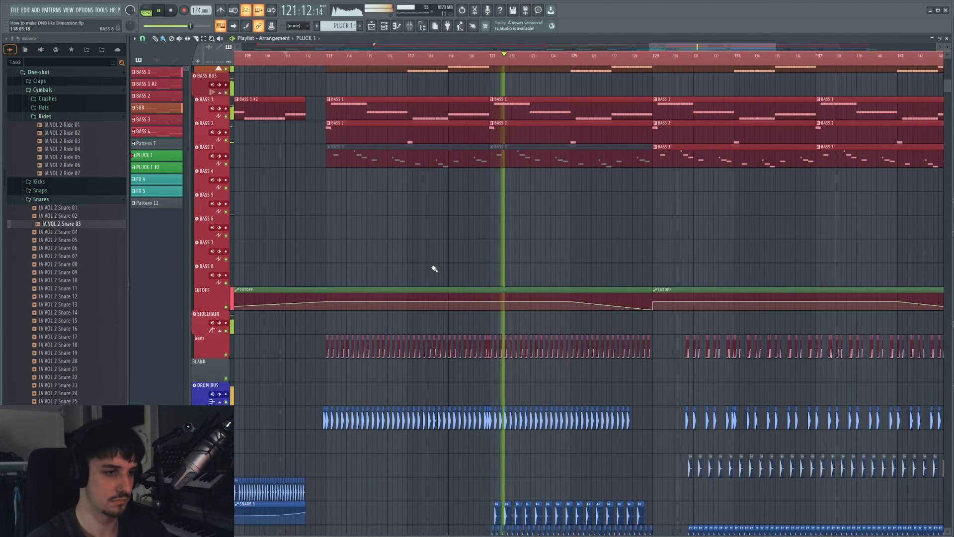
pyautogui.press('space')
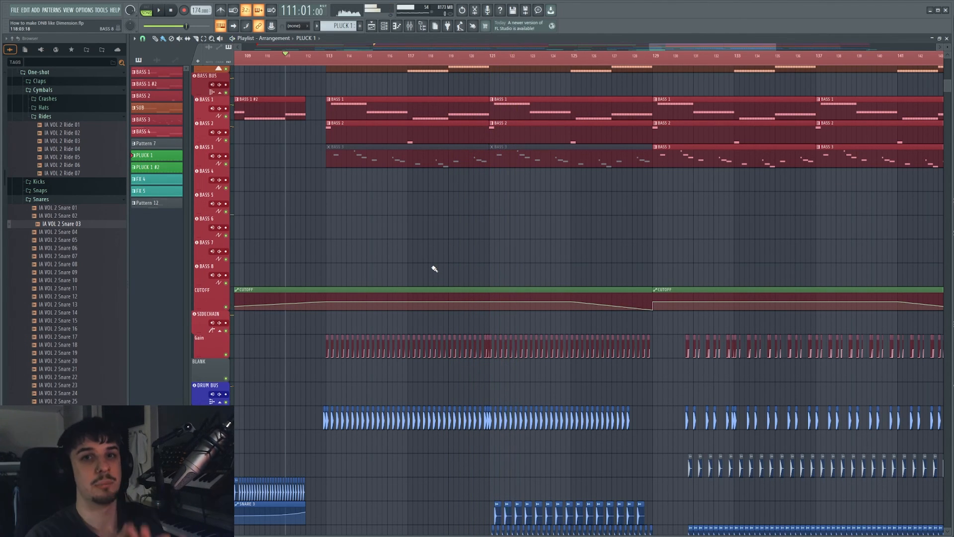